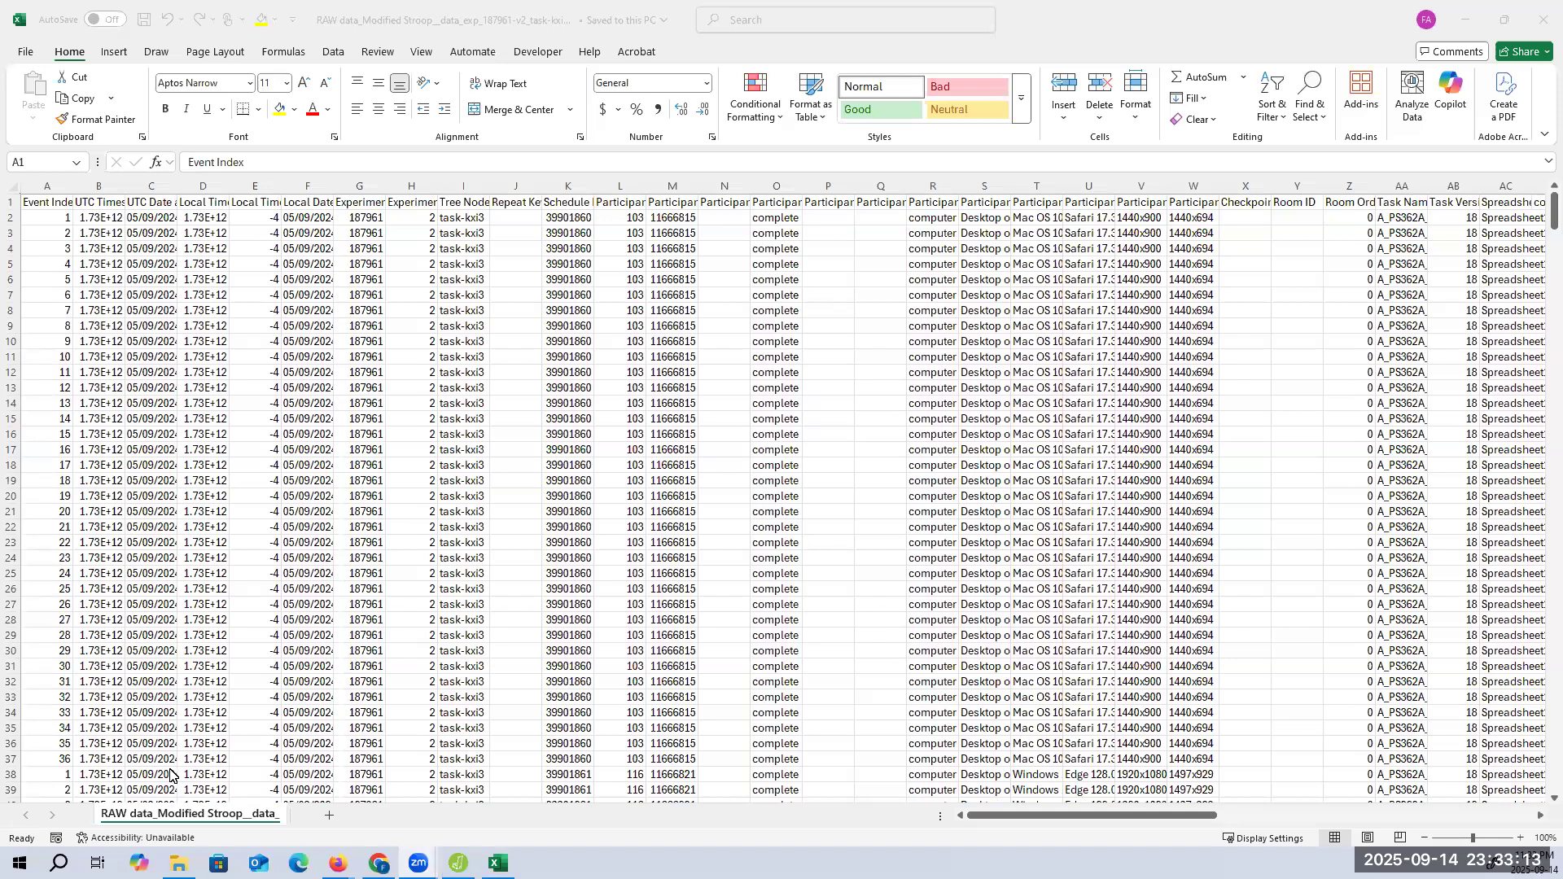
Step: Delete columns A to K, from Event Index up to the column before Participant Public ID
left_click(387, 485)
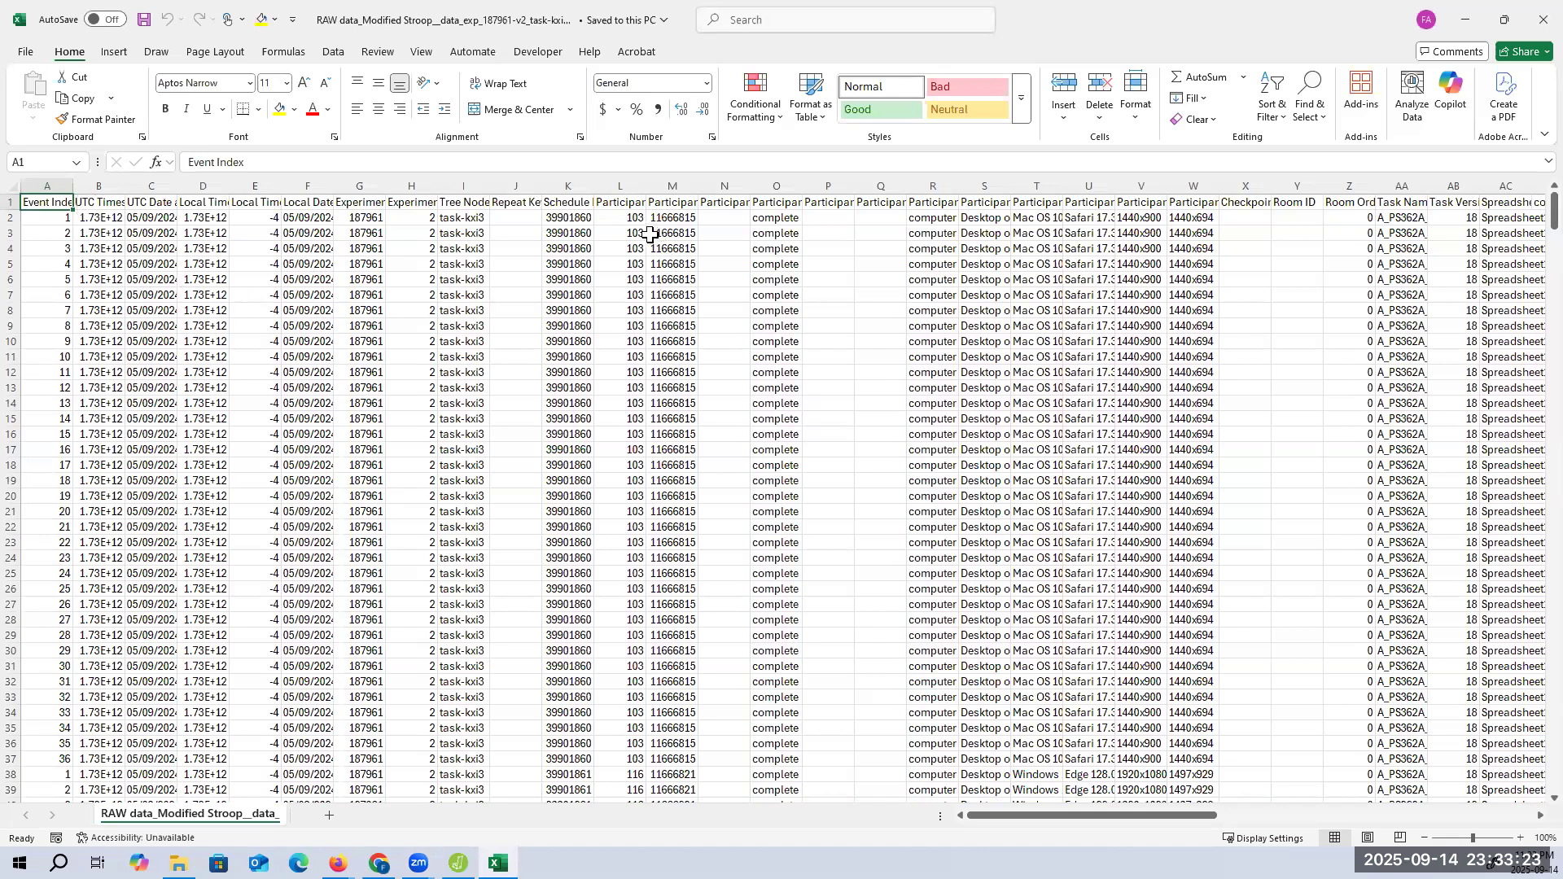
scroll(649, 237, "down", 18)
scroll(633, 326, "down", 20)
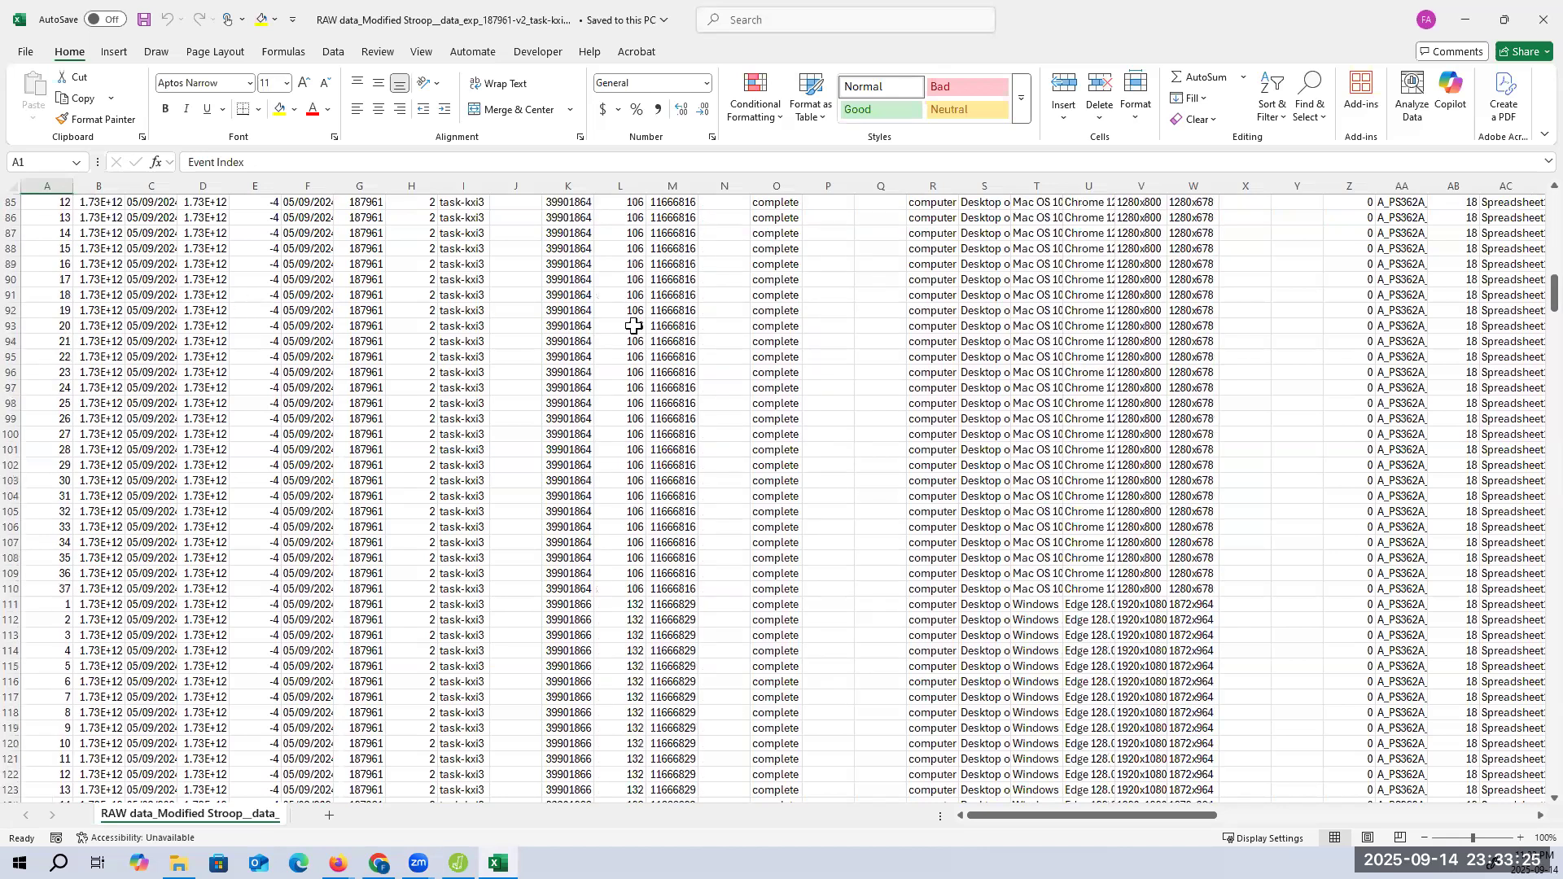
scroll(633, 326, "up", 20)
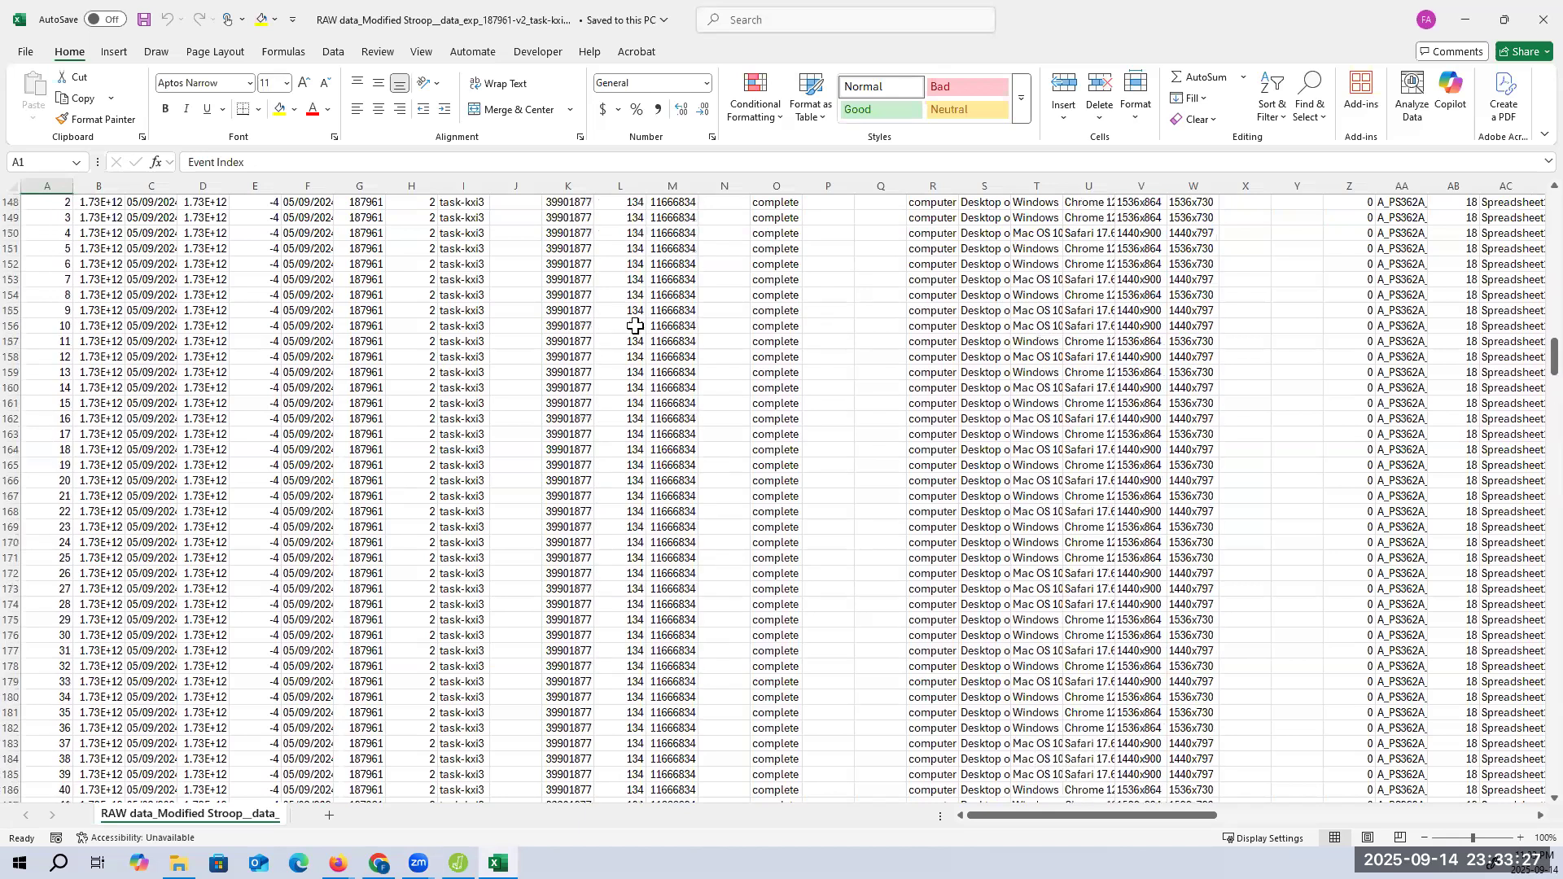
scroll(634, 325, "up", 20)
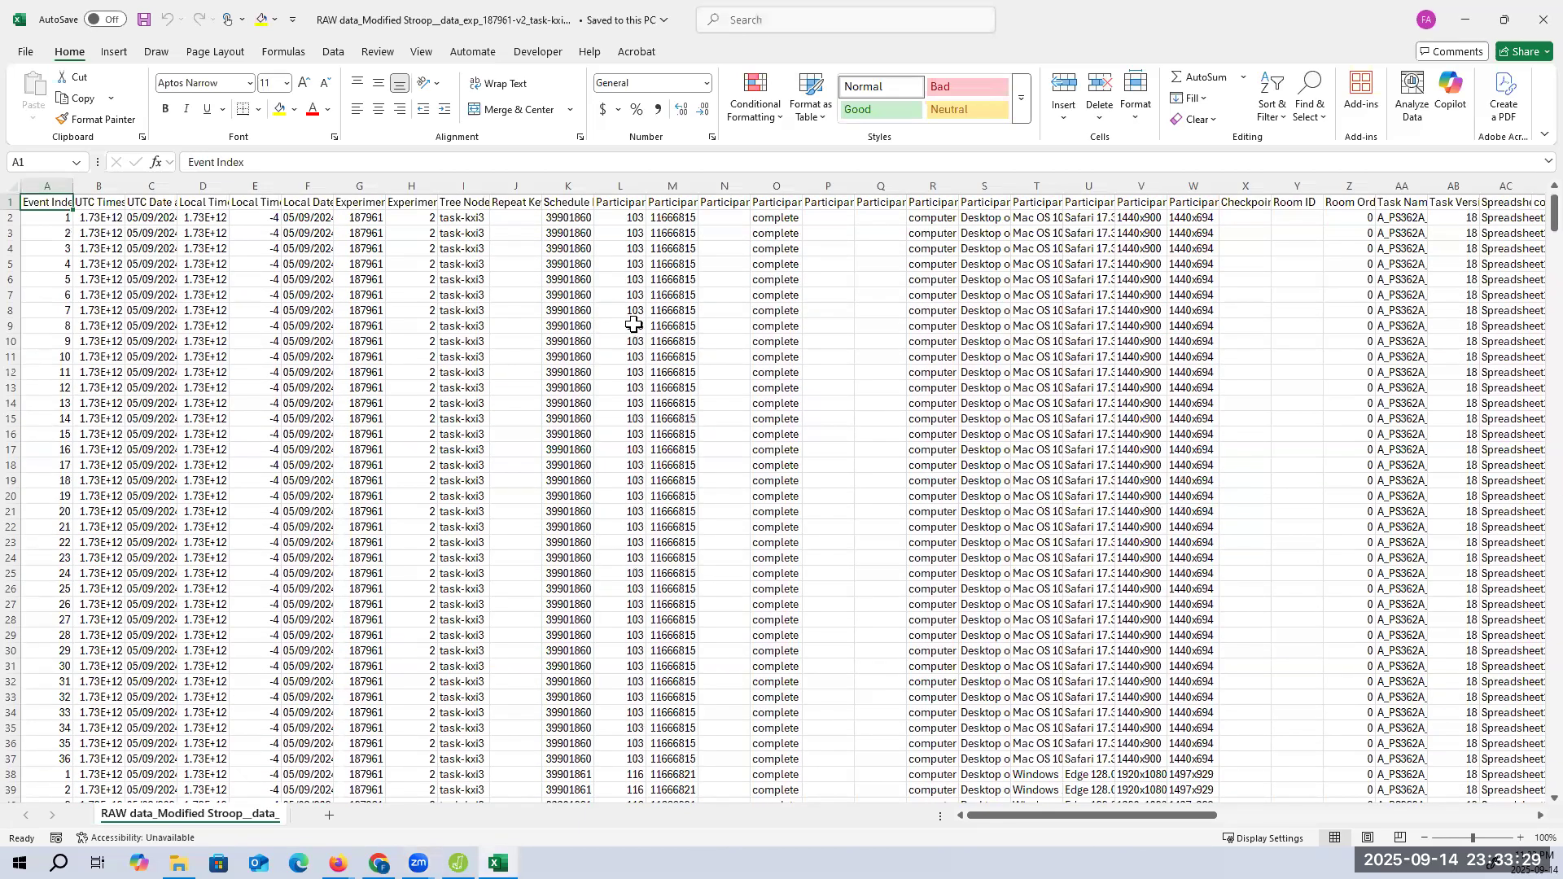
left_click(50, 189)
left_click_drag(50, 188, 545, 245)
right_click(543, 262)
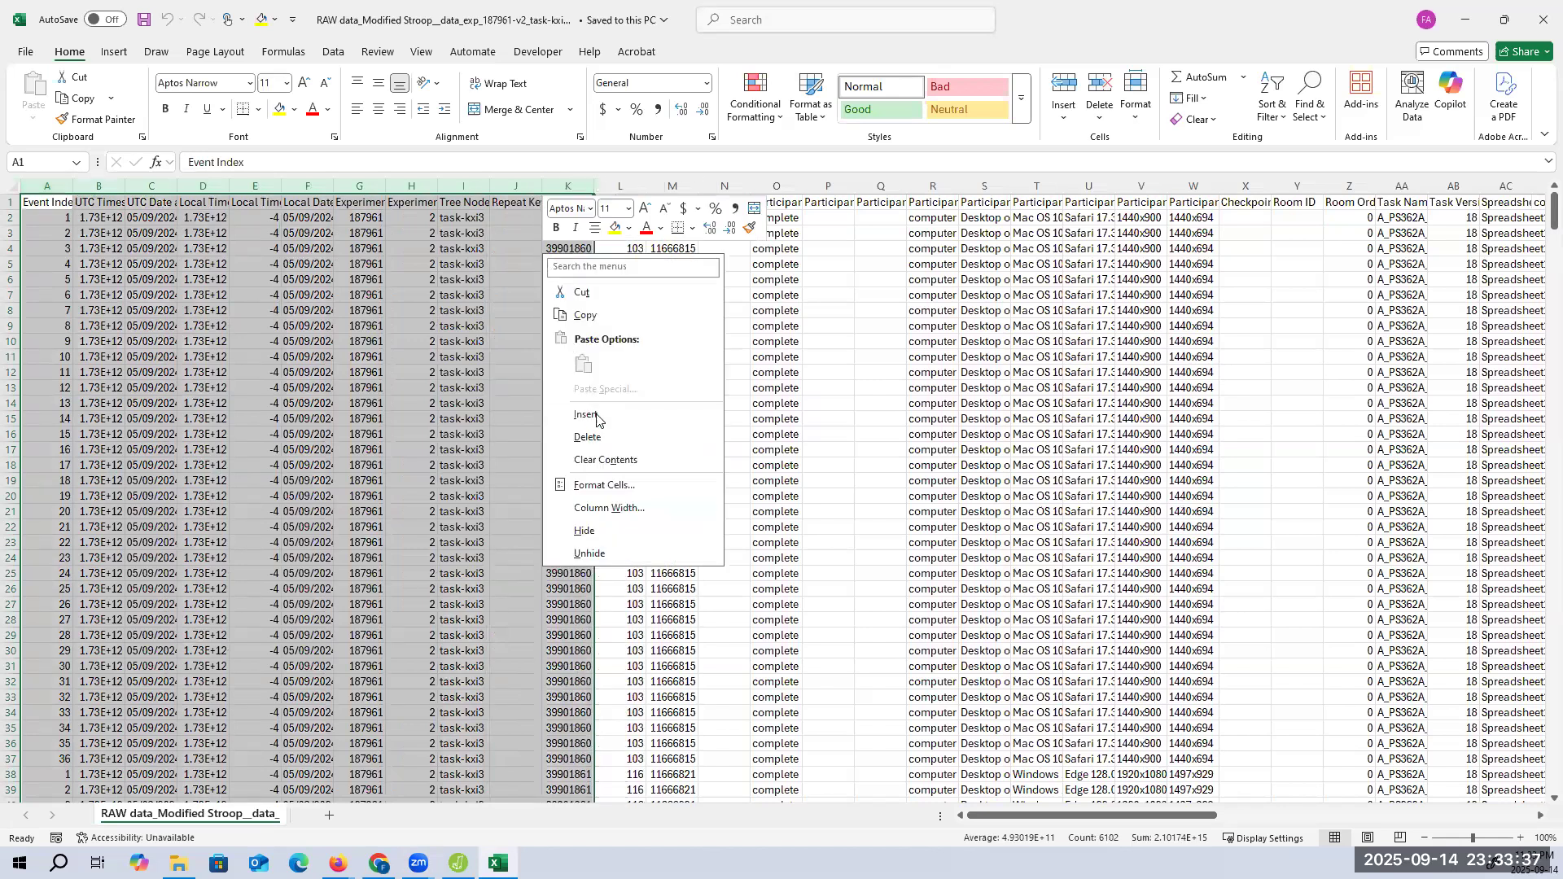
key("Escape")
left_click(214, 273)
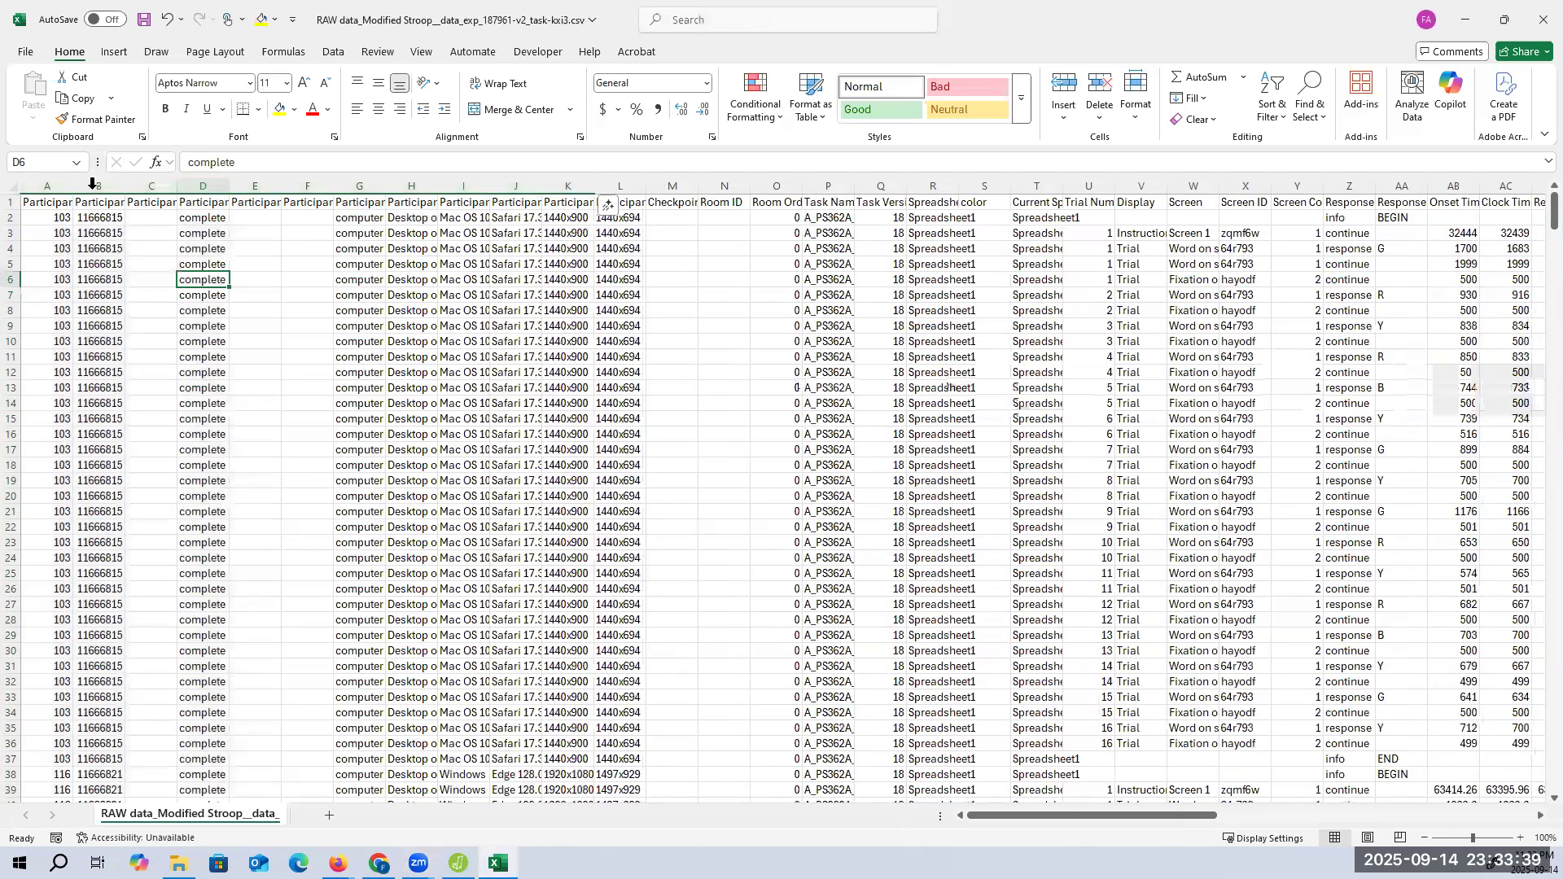
Step: Widen column A to fit its header and fill the Participant Public ID header cell with yellow
left_click_drag(73, 189, 129, 190)
left_click(84, 198)
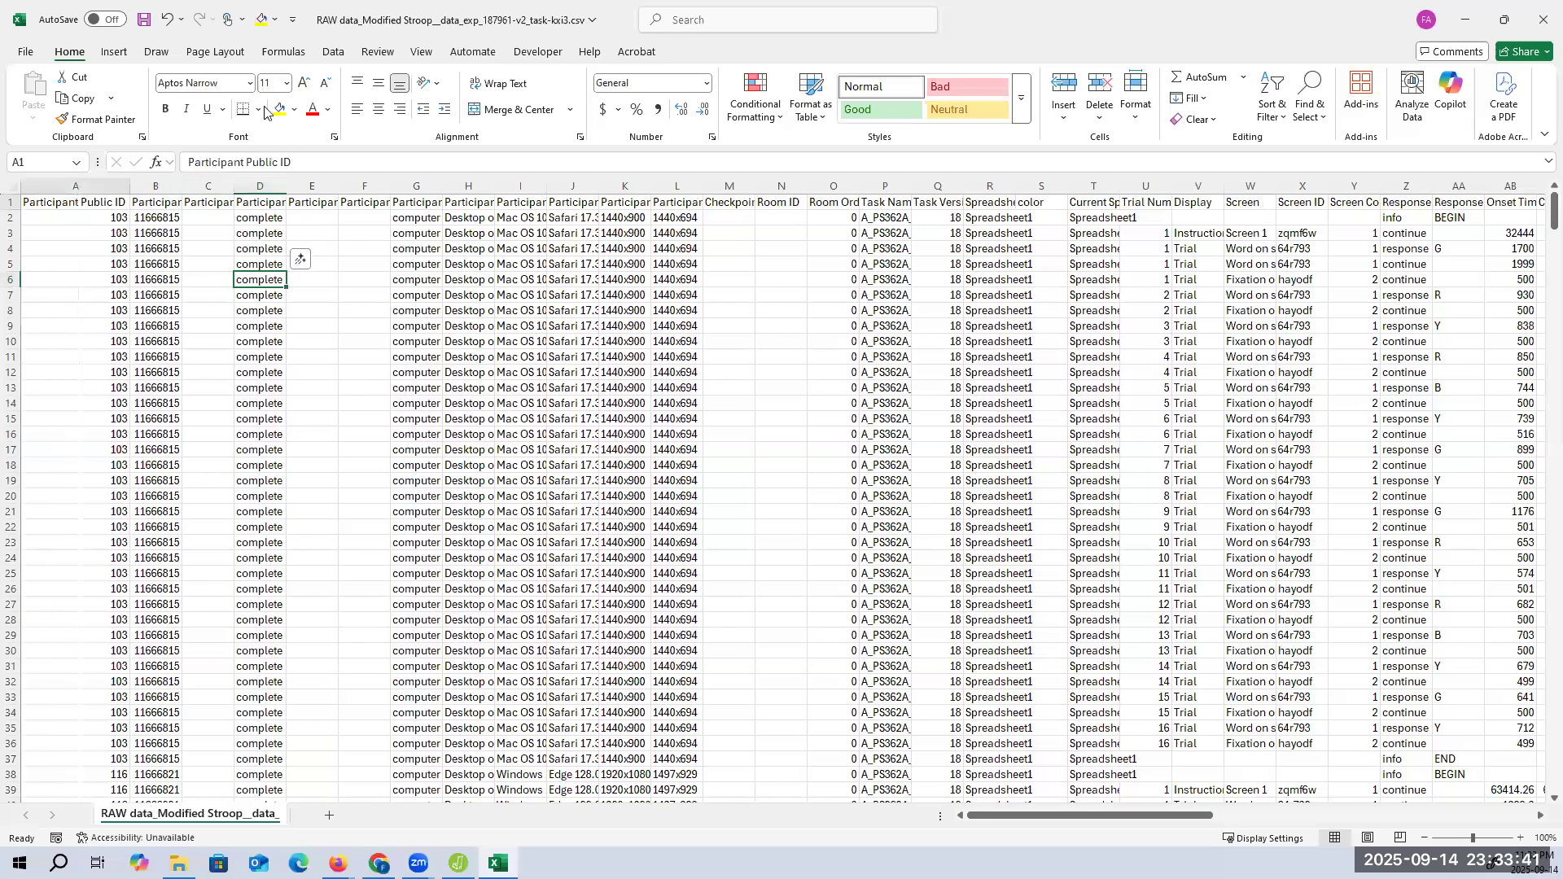
left_click(280, 109)
left_click(179, 229)
Step: Delete columns B to U, from Participant Private ID up to the column before Display
left_click_drag(166, 186, 1131, 277)
right_click(1131, 278)
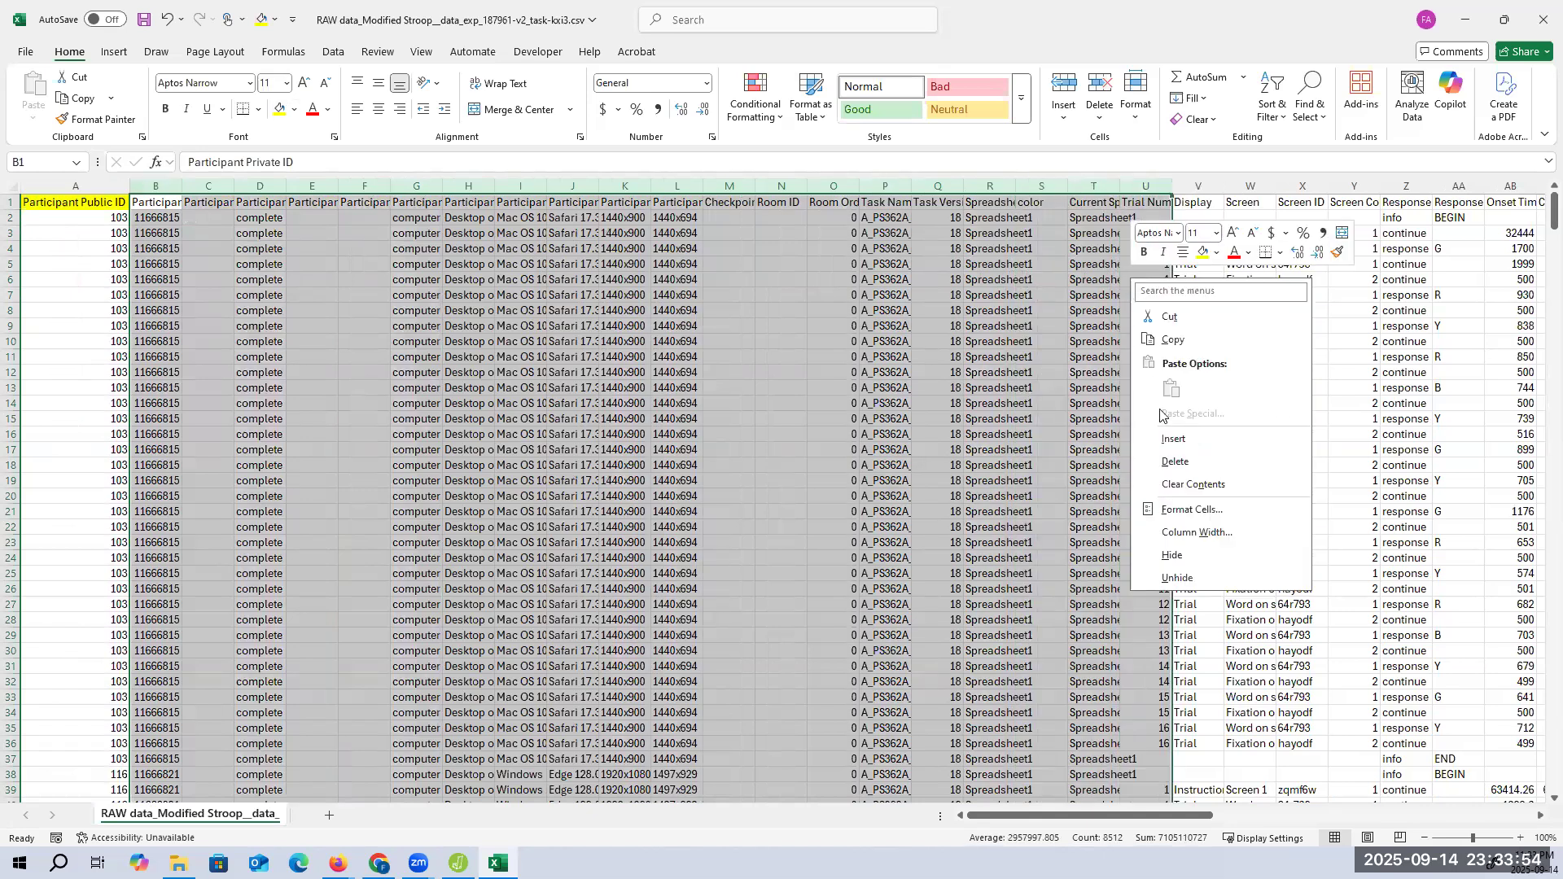
left_click(1176, 461)
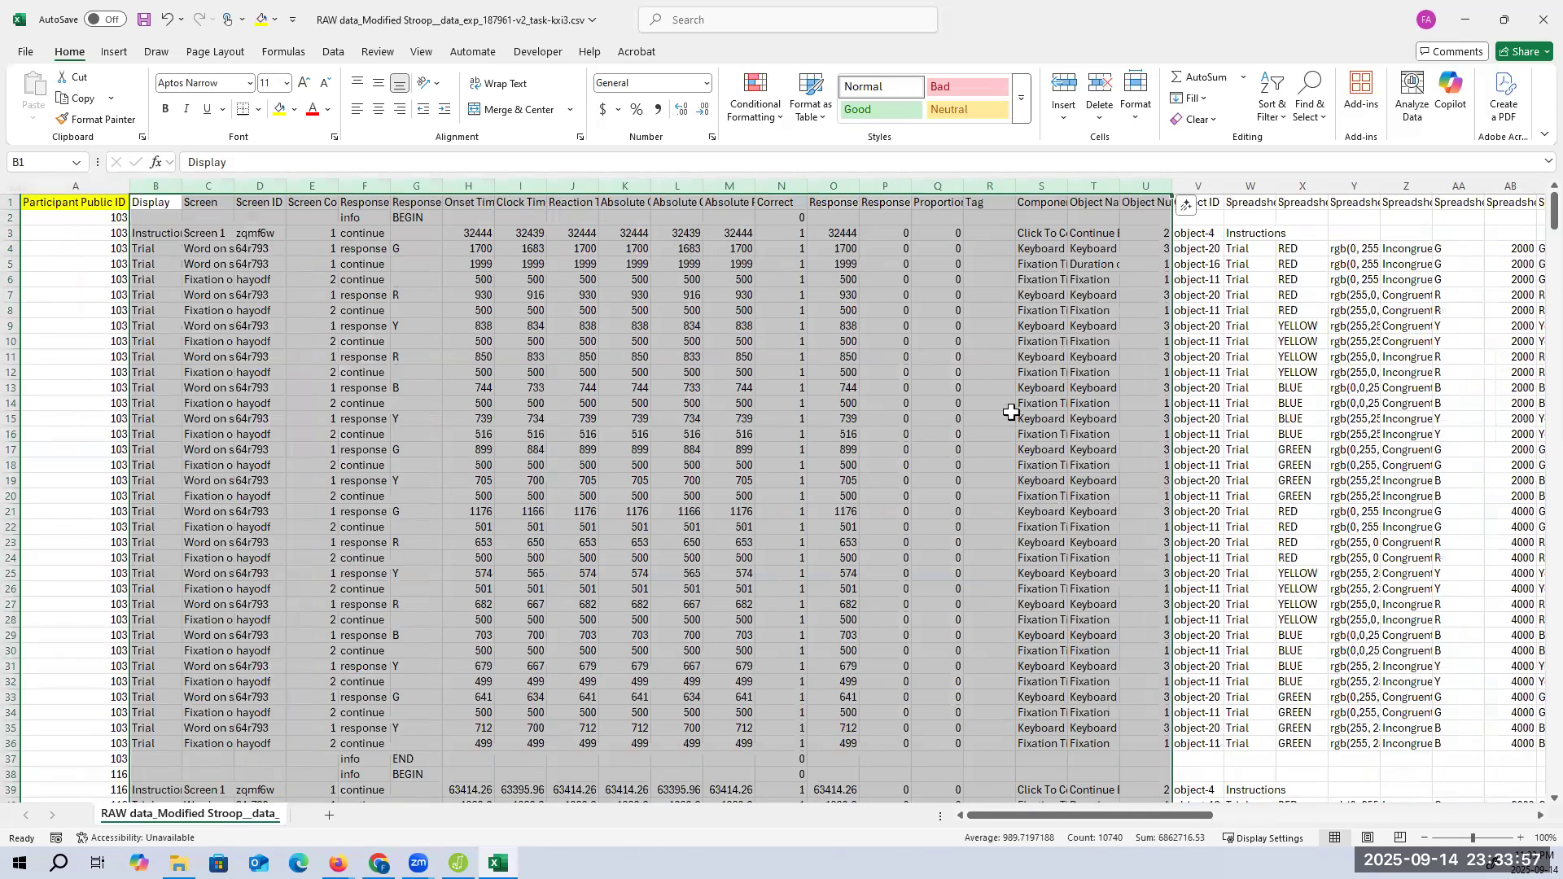
left_click(81, 202)
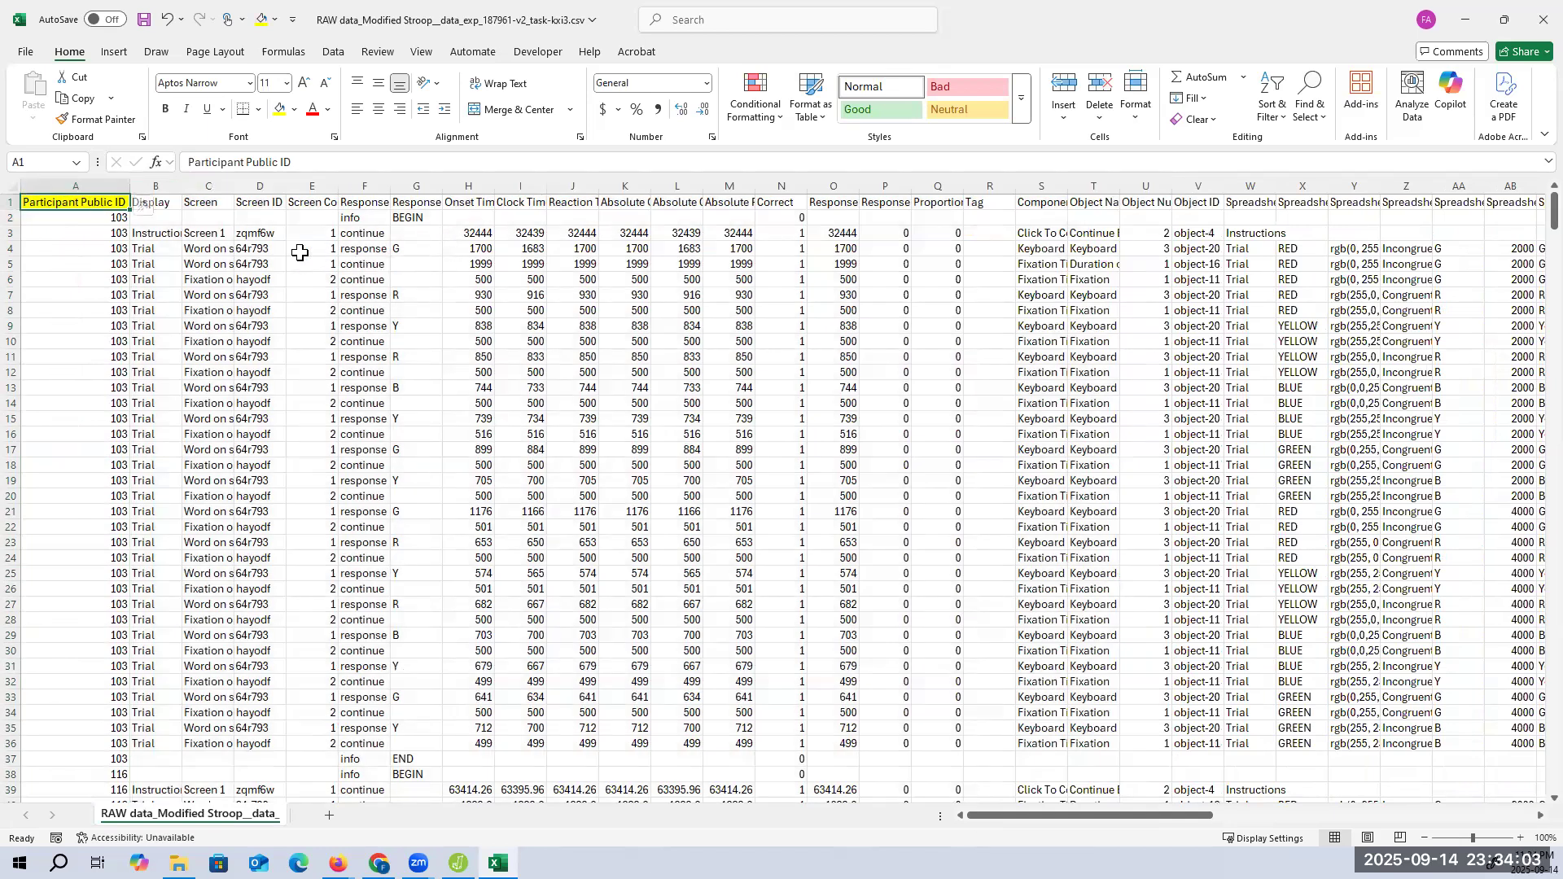
Step: Examine the continue and response entries in the first rows of the Response Type column
left_click(362, 232)
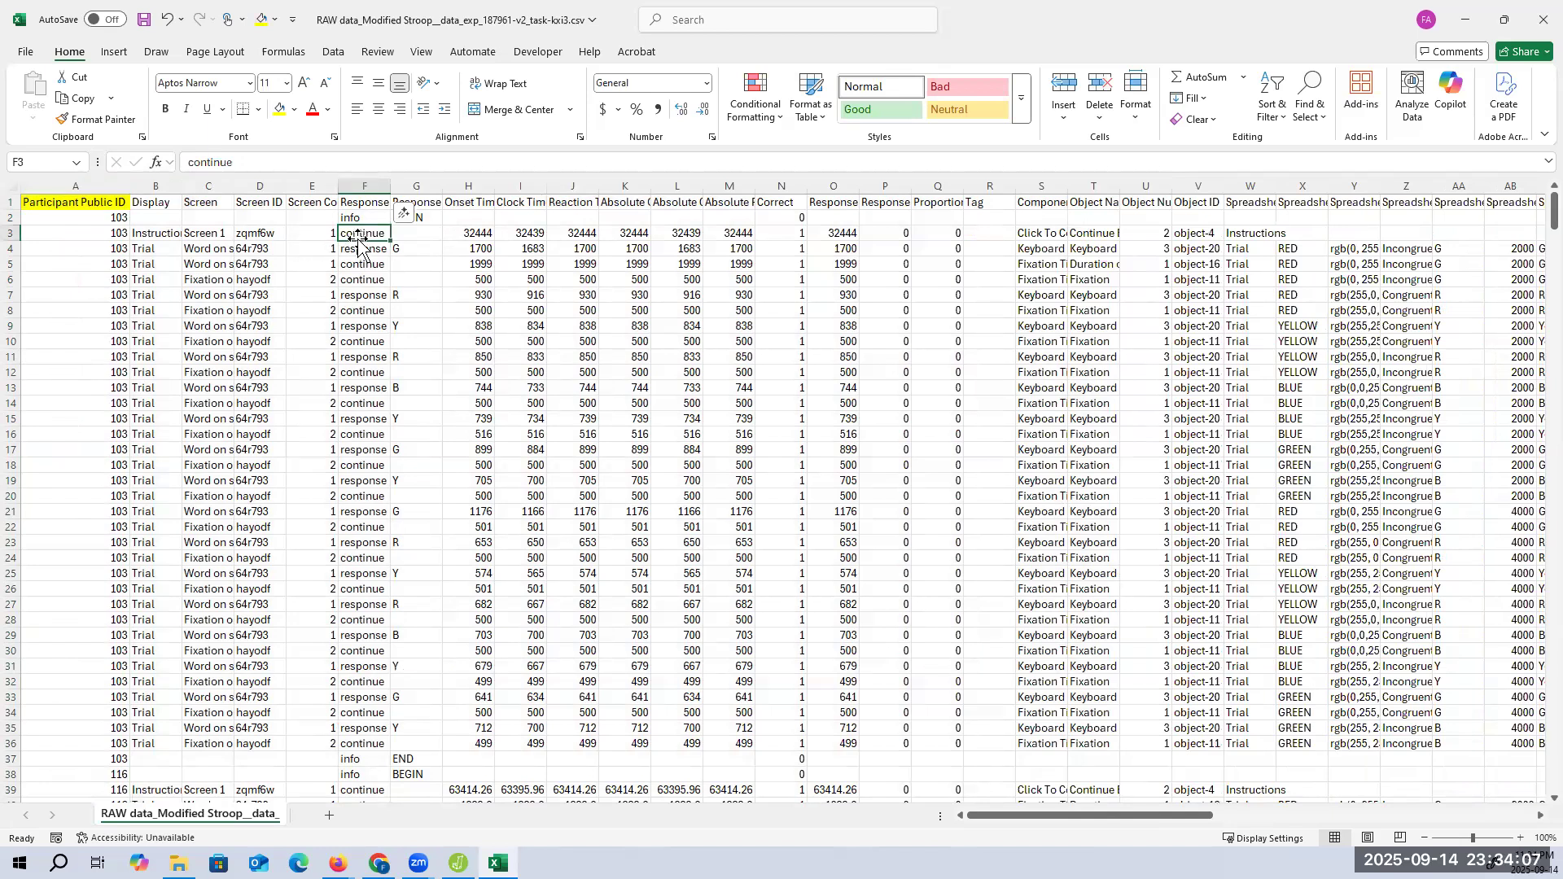
left_click(358, 248)
left_click(368, 264)
left_click(368, 279)
left_click(365, 291)
left_click(342, 280)
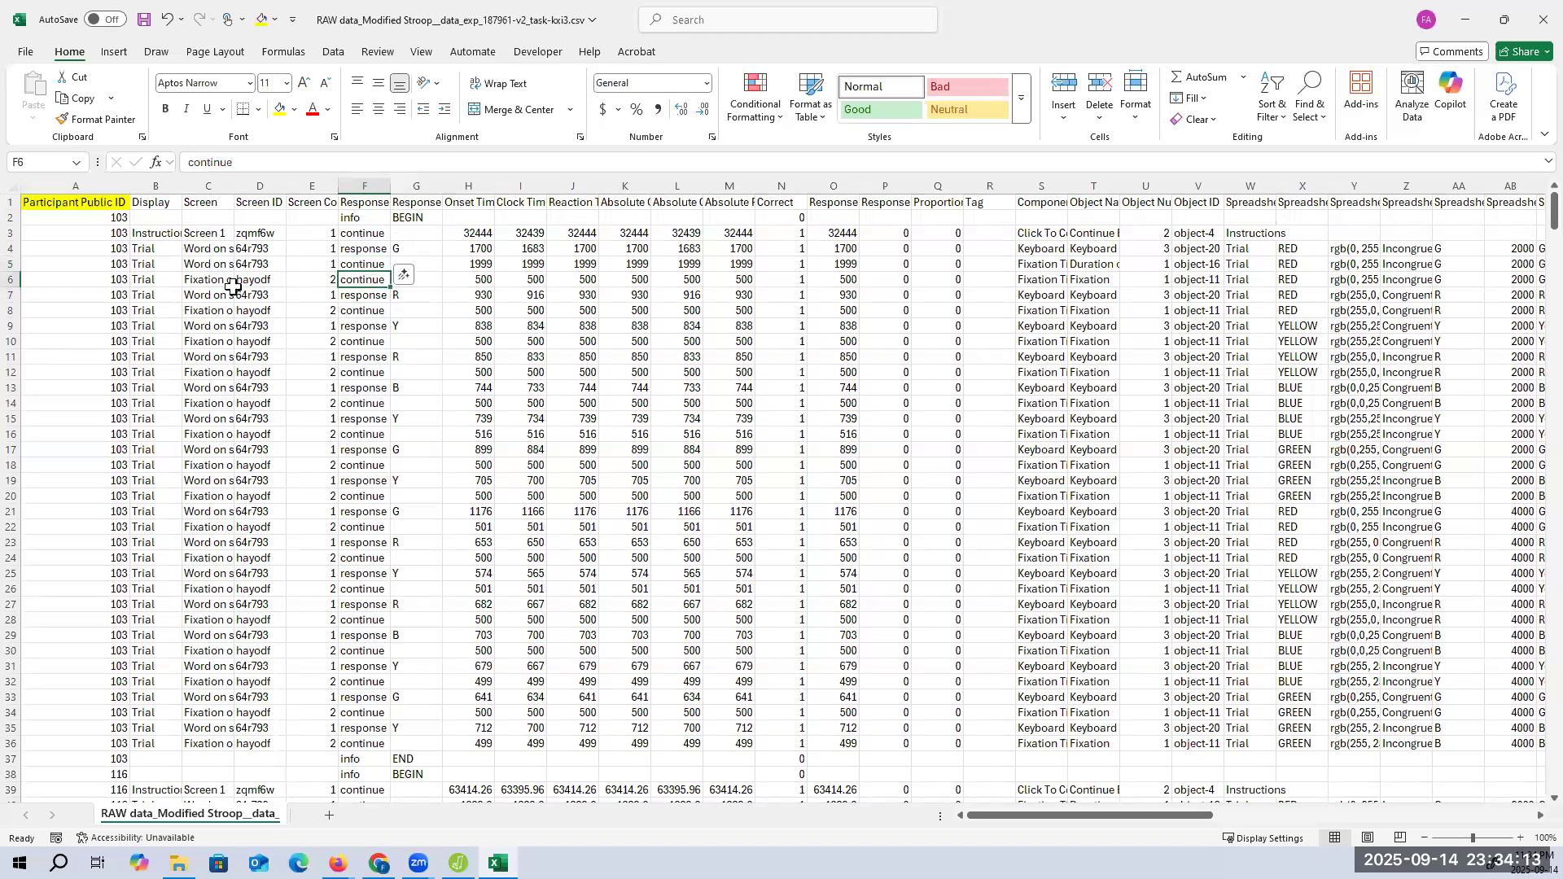
Step: Widen the Screen column to read its entries and compare them with the response types of the first trials
left_click(207, 277)
left_click(208, 265)
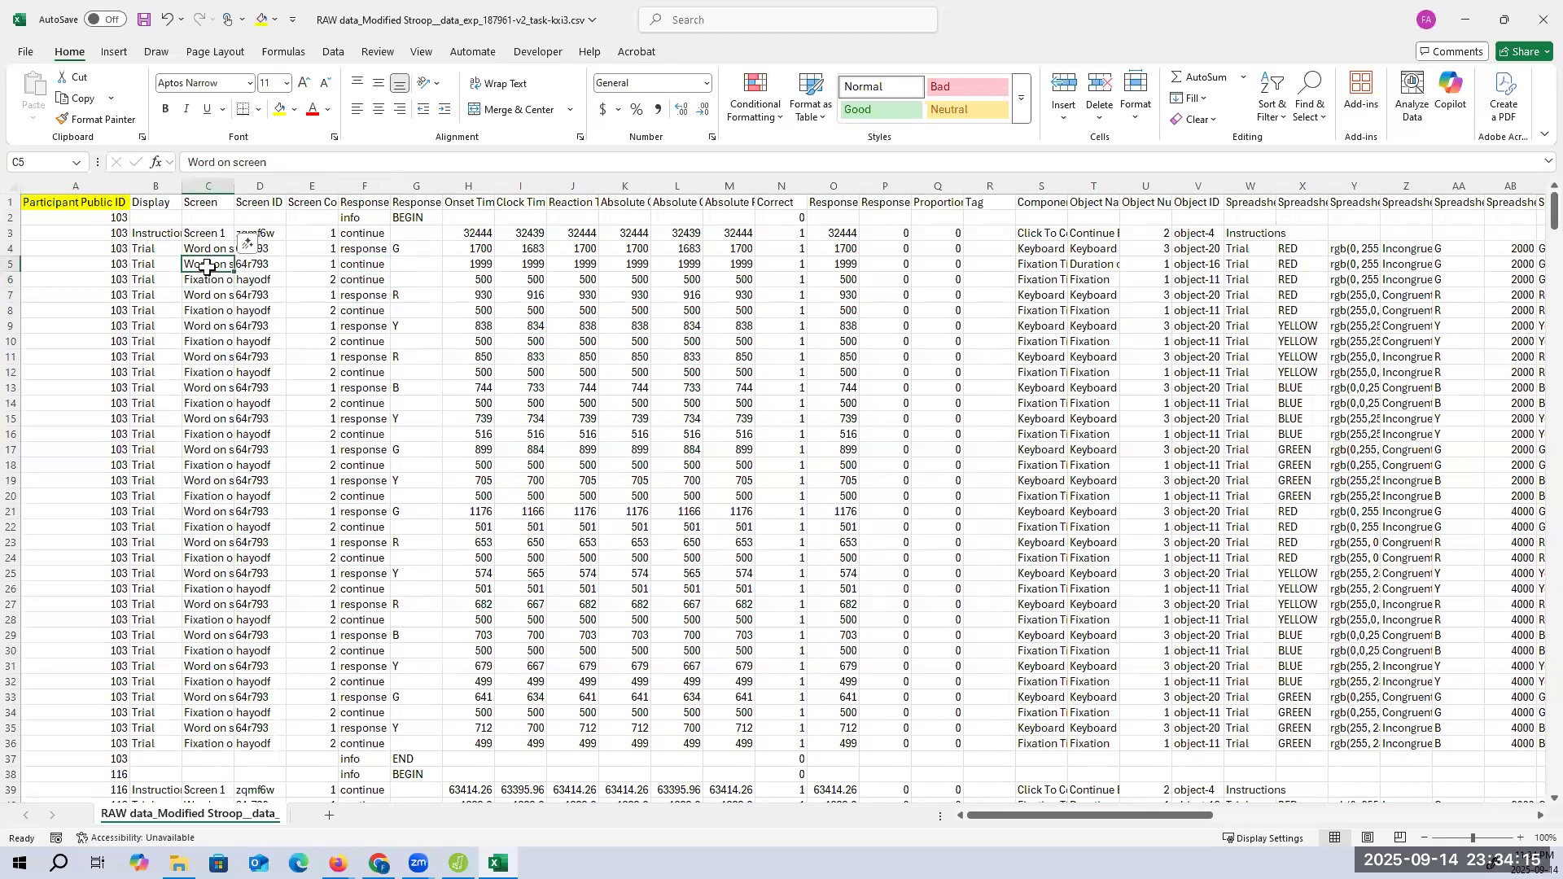
left_click(207, 252)
left_click_drag(234, 186, 265, 186)
left_click(257, 264)
left_click(382, 260)
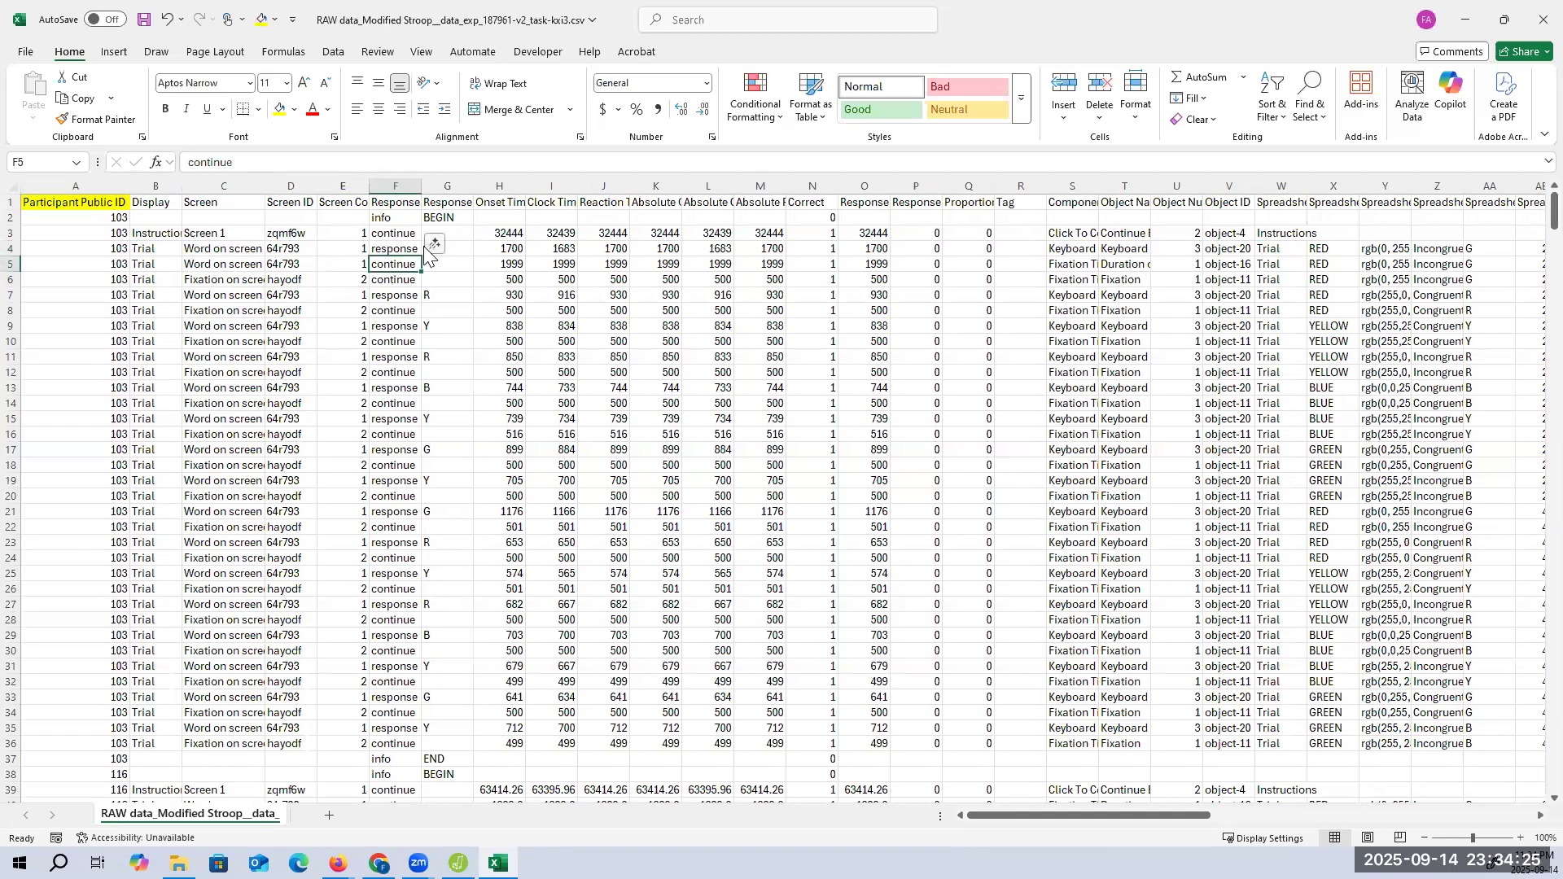
left_click(398, 246)
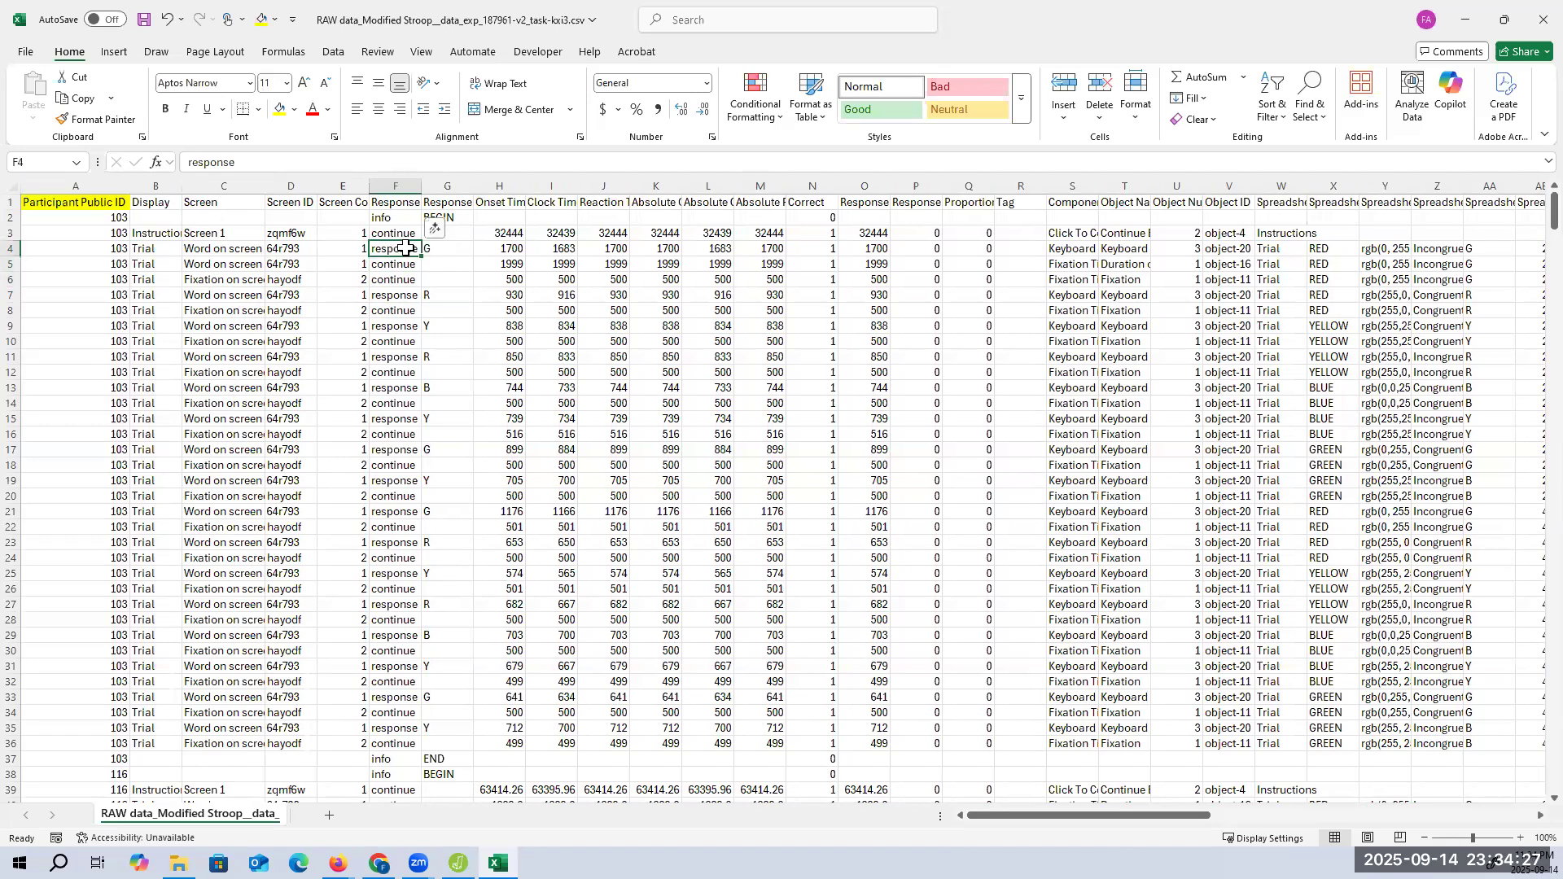
Step: Add filters to the header row and filter Response Type to show only continue and info, excluding response
left_click(43, 204)
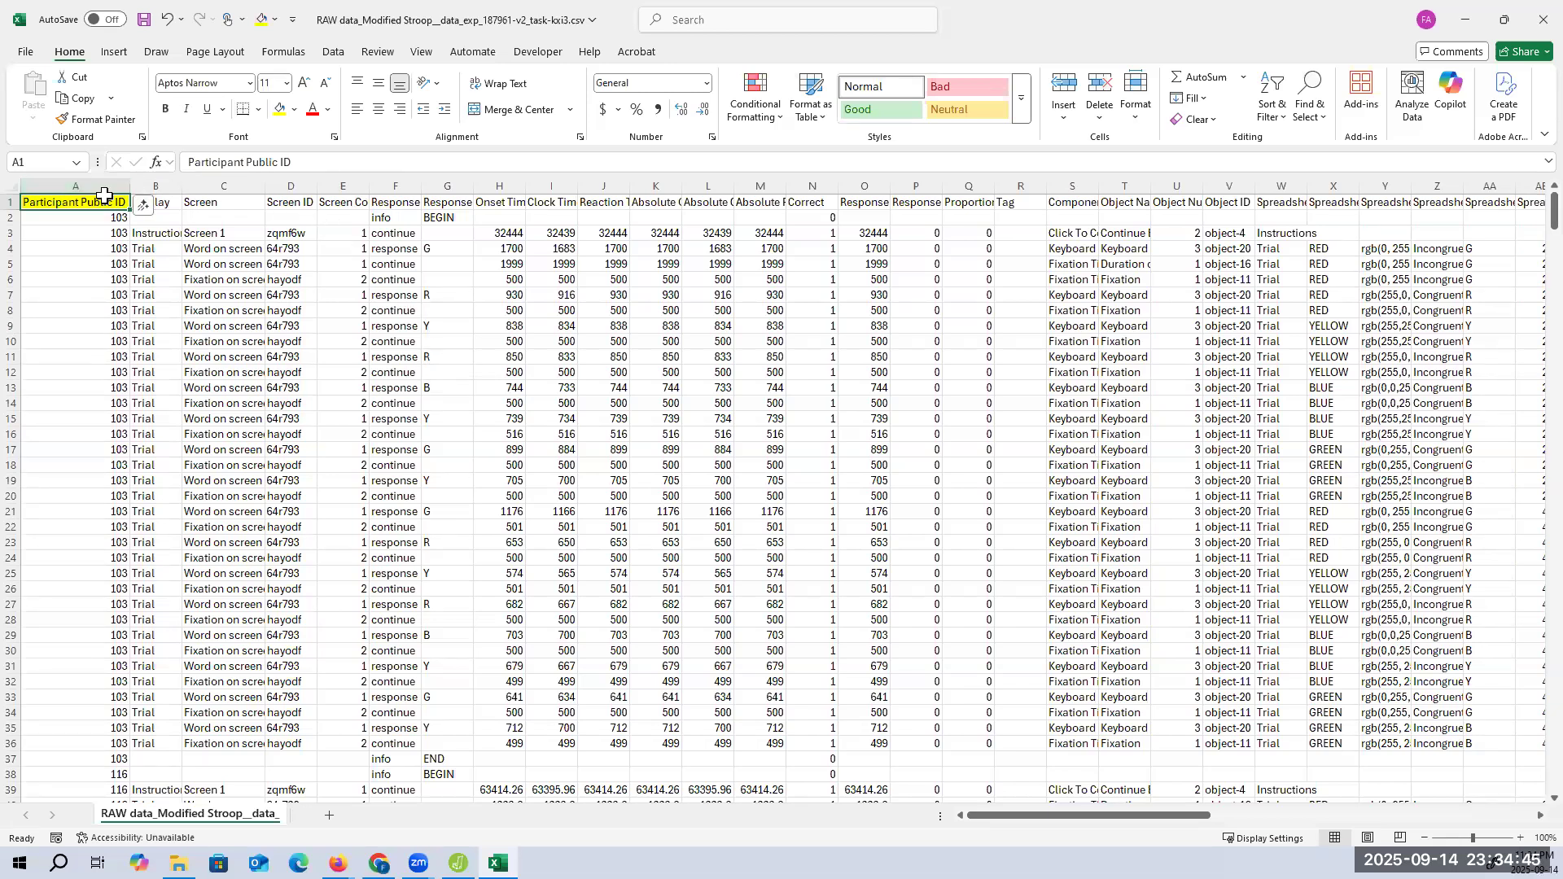
left_click(330, 50)
left_click(845, 98)
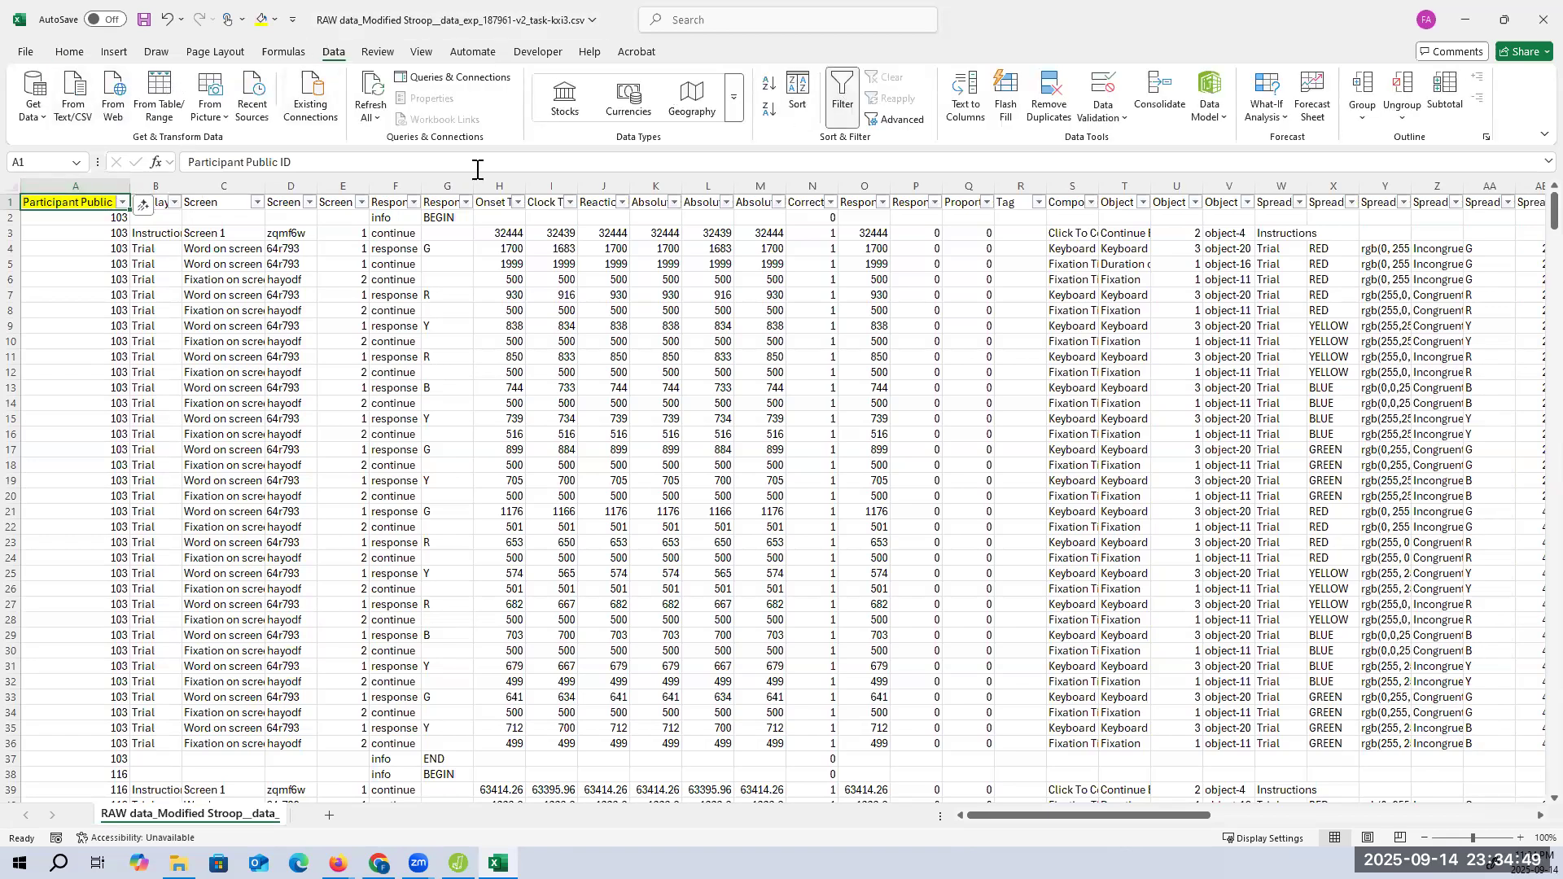
left_click(414, 202)
left_click(252, 459)
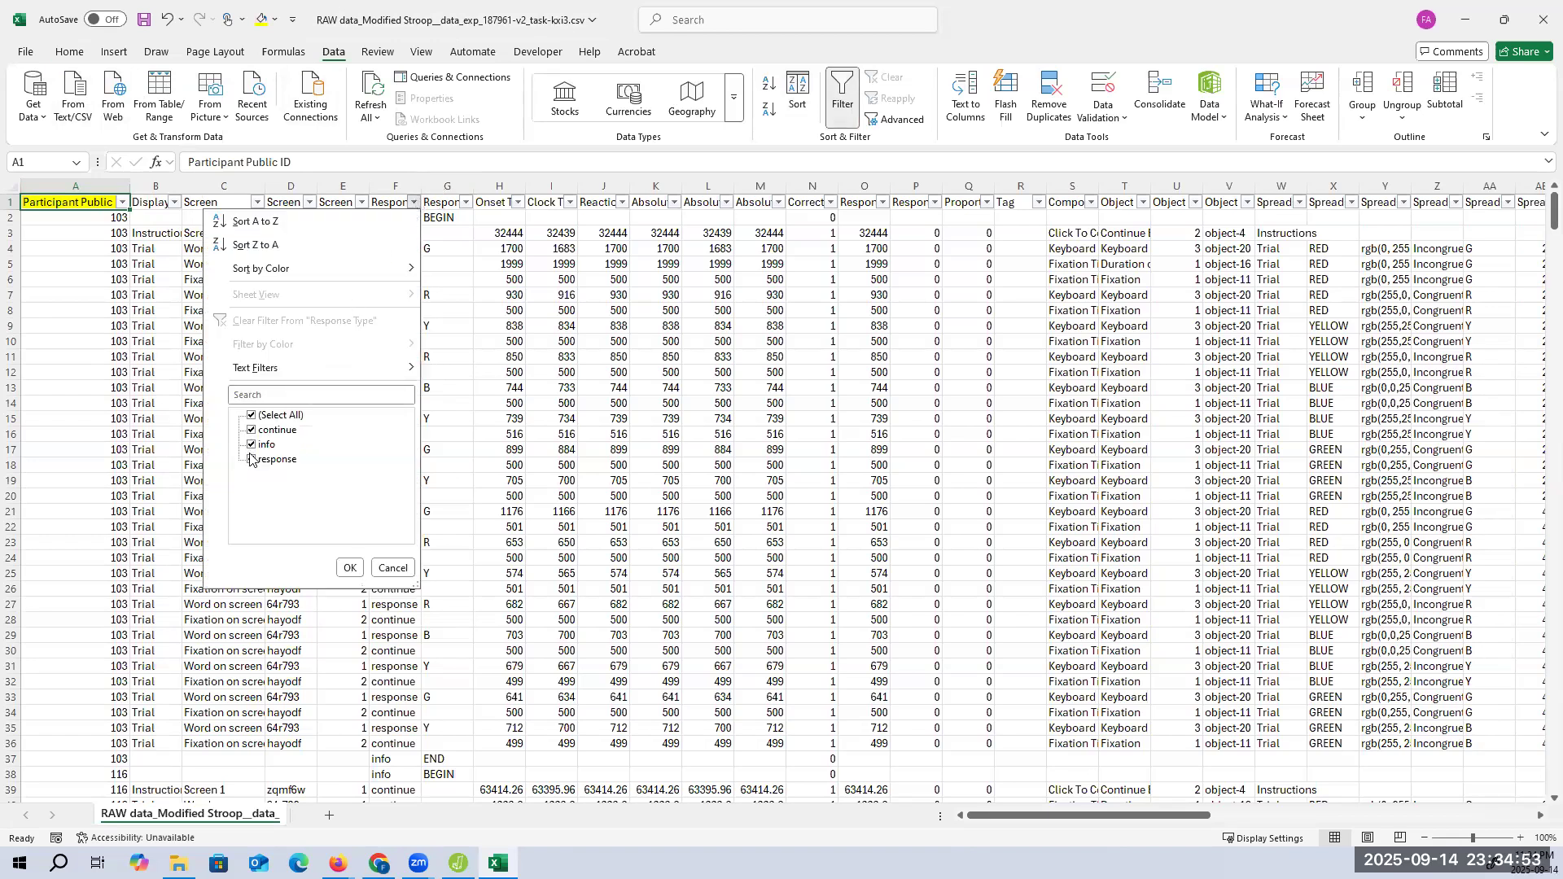
left_click(350, 568)
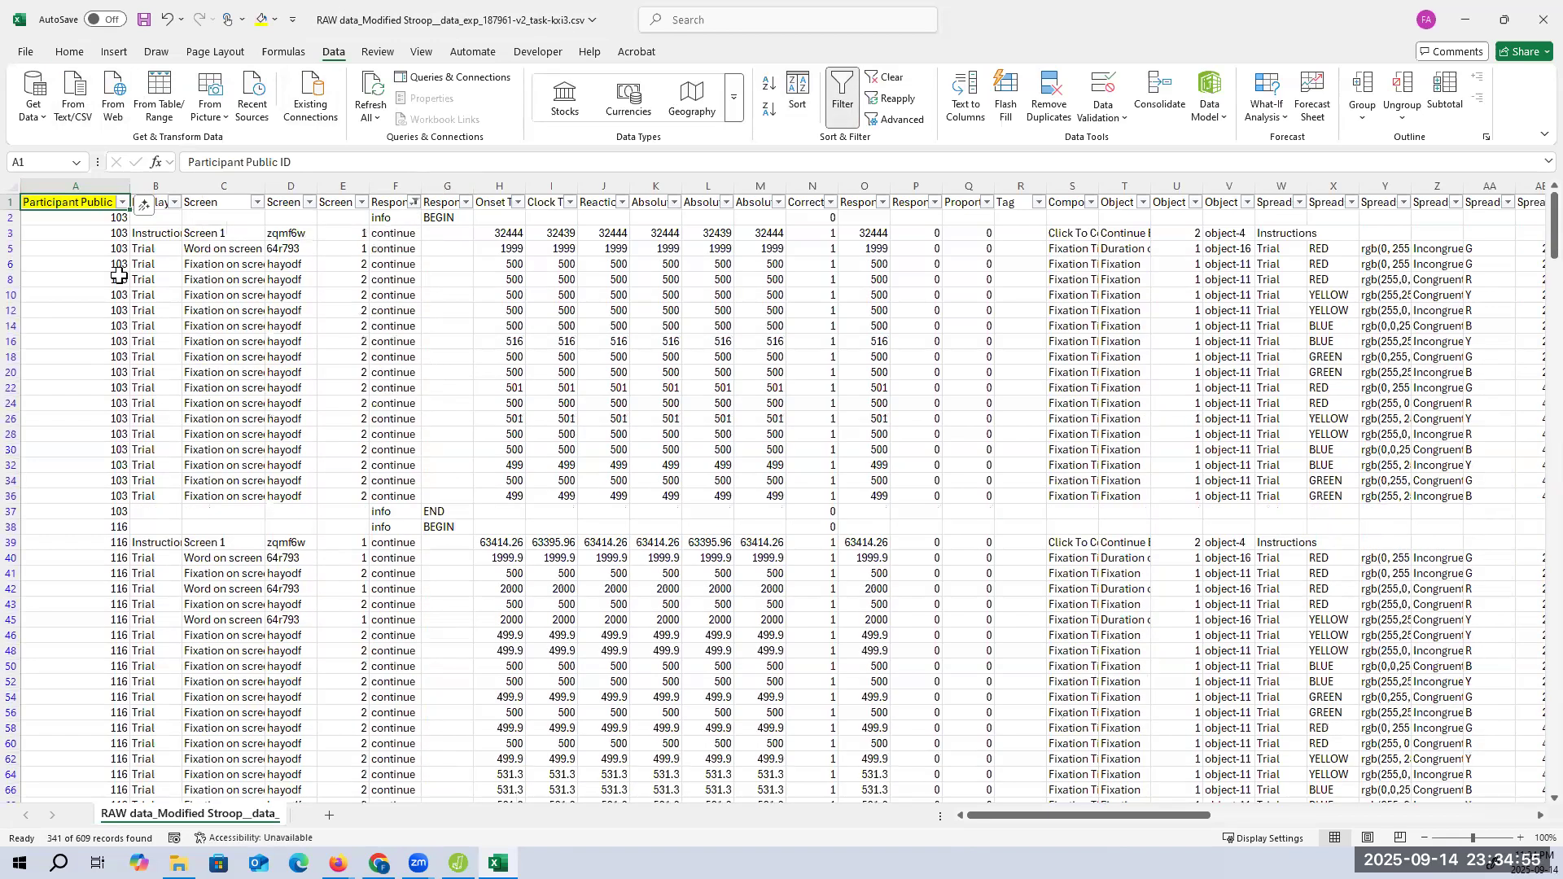
Step: Delete all filtered continue and info rows below the header and turn the filter off
left_click(11, 218)
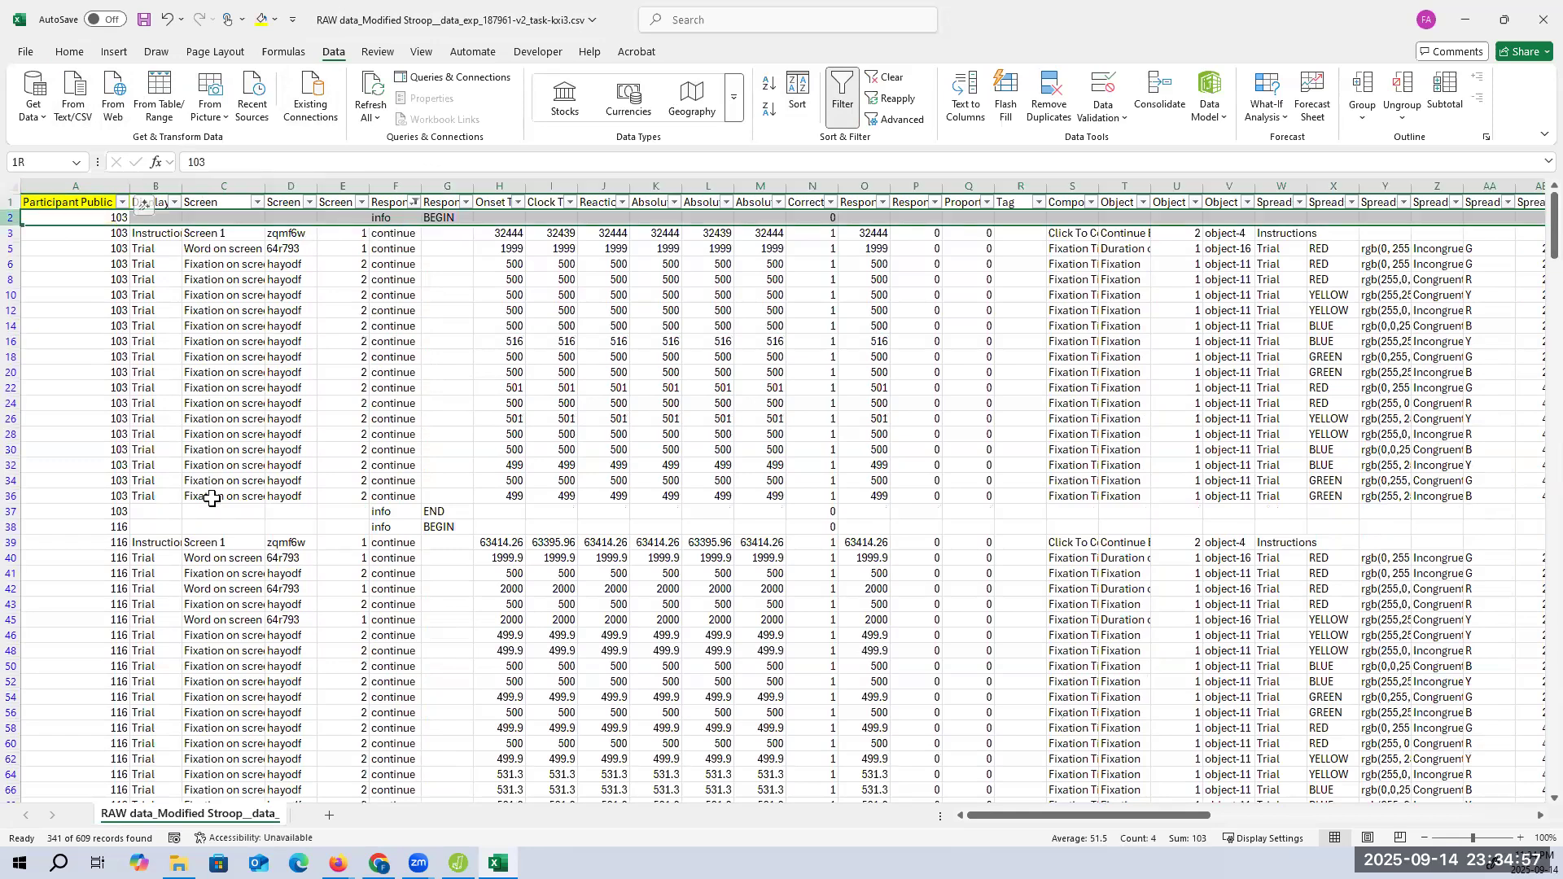
key("shift+Down")
key("shift+Down")
key("shift+Down")
key("shift+Down")
key("shift+Down")
key("shift+Down")
key("shift+Down")
key("shift+Down")
key("shift+Down")
key("shift+Down")
key("shift+Down")
key("shift+Down")
key("shift+Down")
key("shift+Down")
key("shift+Down")
key("shift+Down")
key("shift+Down")
key("shift+Down")
key("shift+Down")
key("shift+Down")
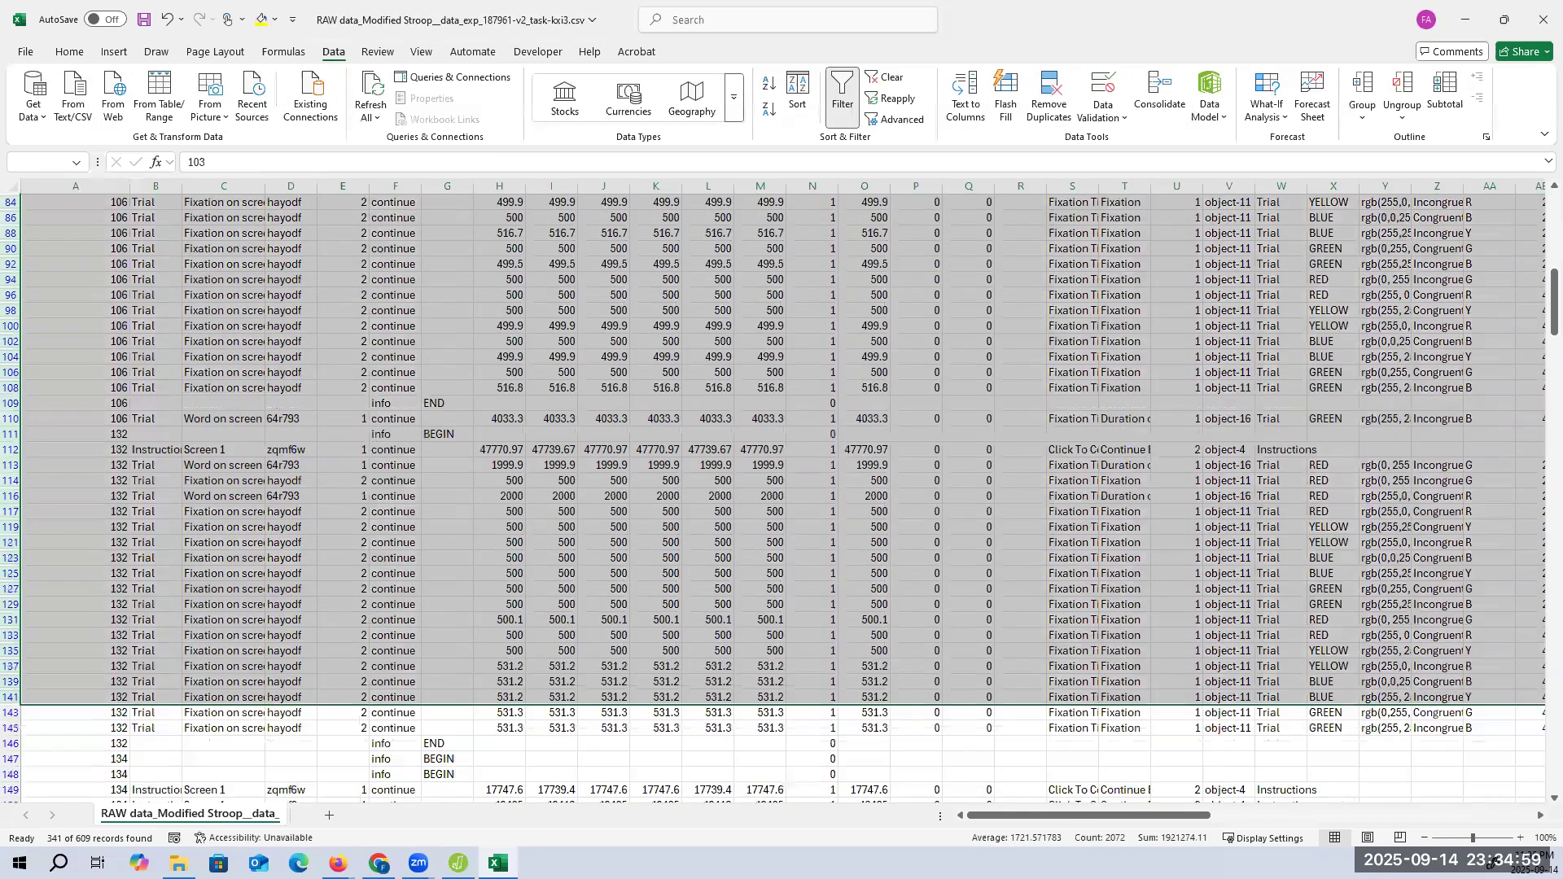
key("shift+Down")
key("shift+Down")
key("shift+Down")
key("shift+Down")
key("shift+Down")
key("shift+Down")
key("shift+Down")
key("shift+Down")
key("shift+Down")
key("shift+Down")
key("shift+Down")
key("shift+Down")
key("shift+Down")
key("shift+Down")
key("shift+Down")
key("shift+Down")
key("shift+Down")
key("shift+Down")
key("shift+Down")
key("shift+Down")
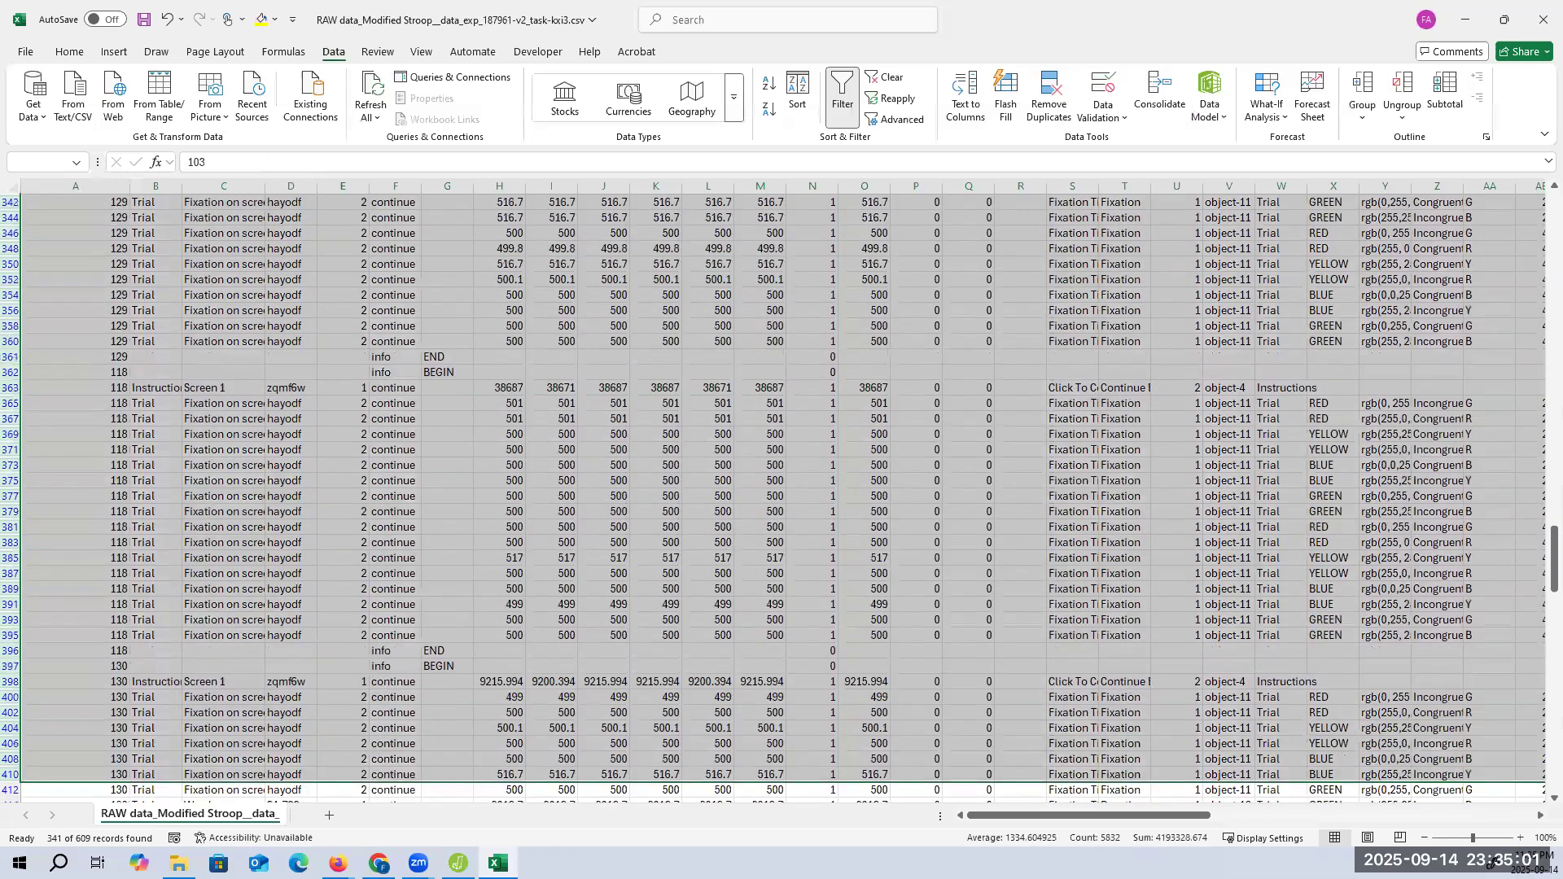
key("shift+Down")
key("shift+Down")
key("shift+Down")
key("shift+Down")
key("shift+Down")
key("shift+Down")
key("shift+Down")
key("shift+Down")
key("shift+Down")
key("shift+Down")
key("shift+Down")
key("shift+Down")
key("shift+Down")
key("shift+Down")
key("shift+Down")
key("shift+Down")
key("shift+Down")
key("shift+Down")
key("shift+Down")
key("shift+Down")
key("shift+Down")
key("shift+Down")
key("shift+Down")
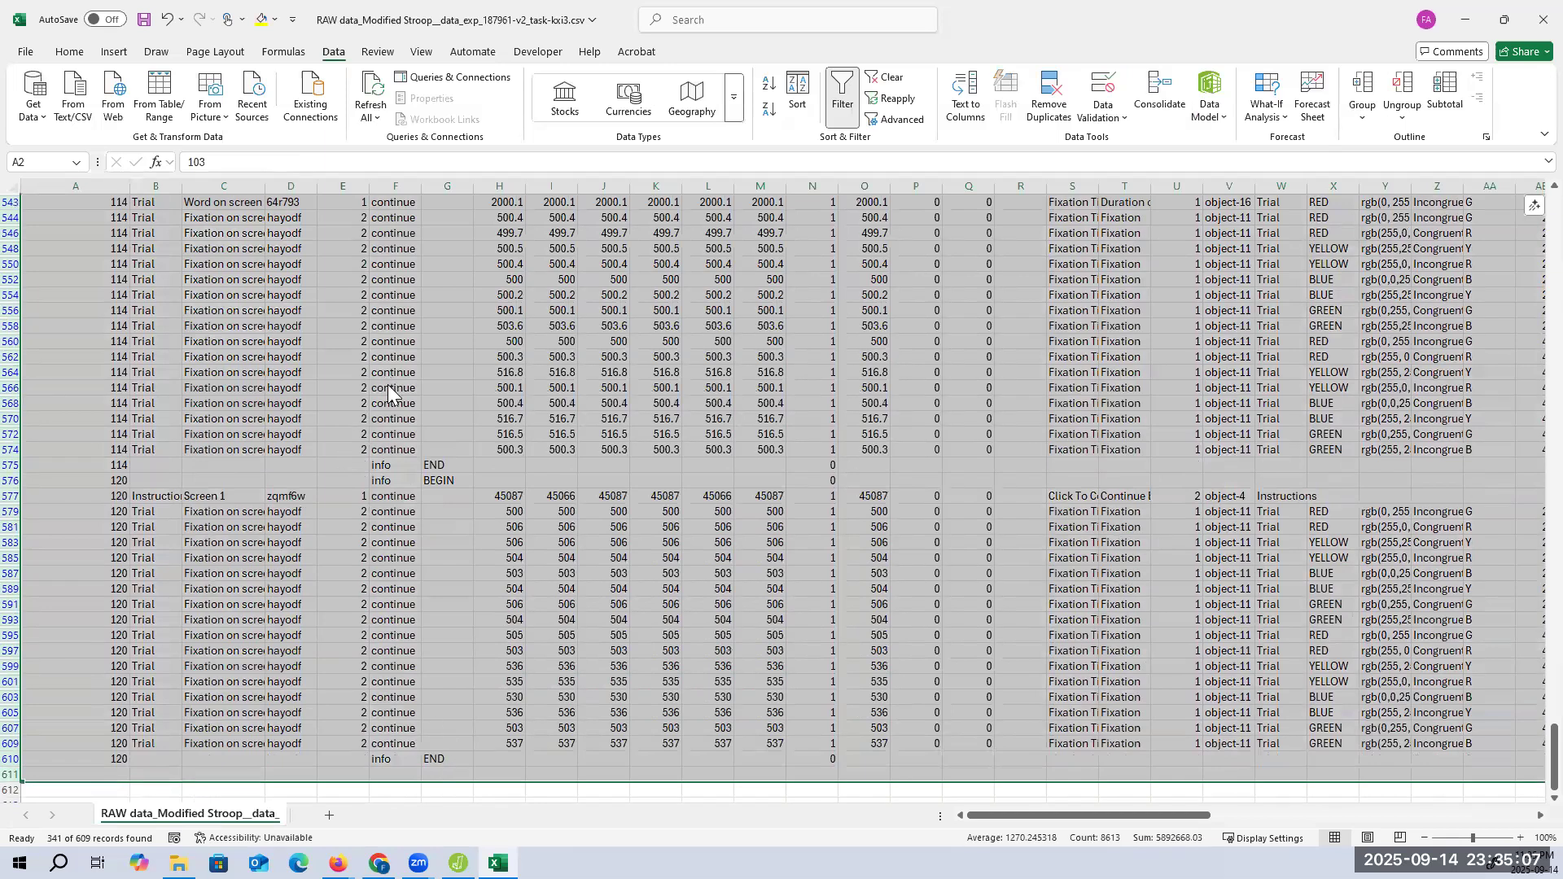
right_click(389, 389)
key("Escape")
key("ctrl+minus")
left_click(879, 78)
left_click(846, 89)
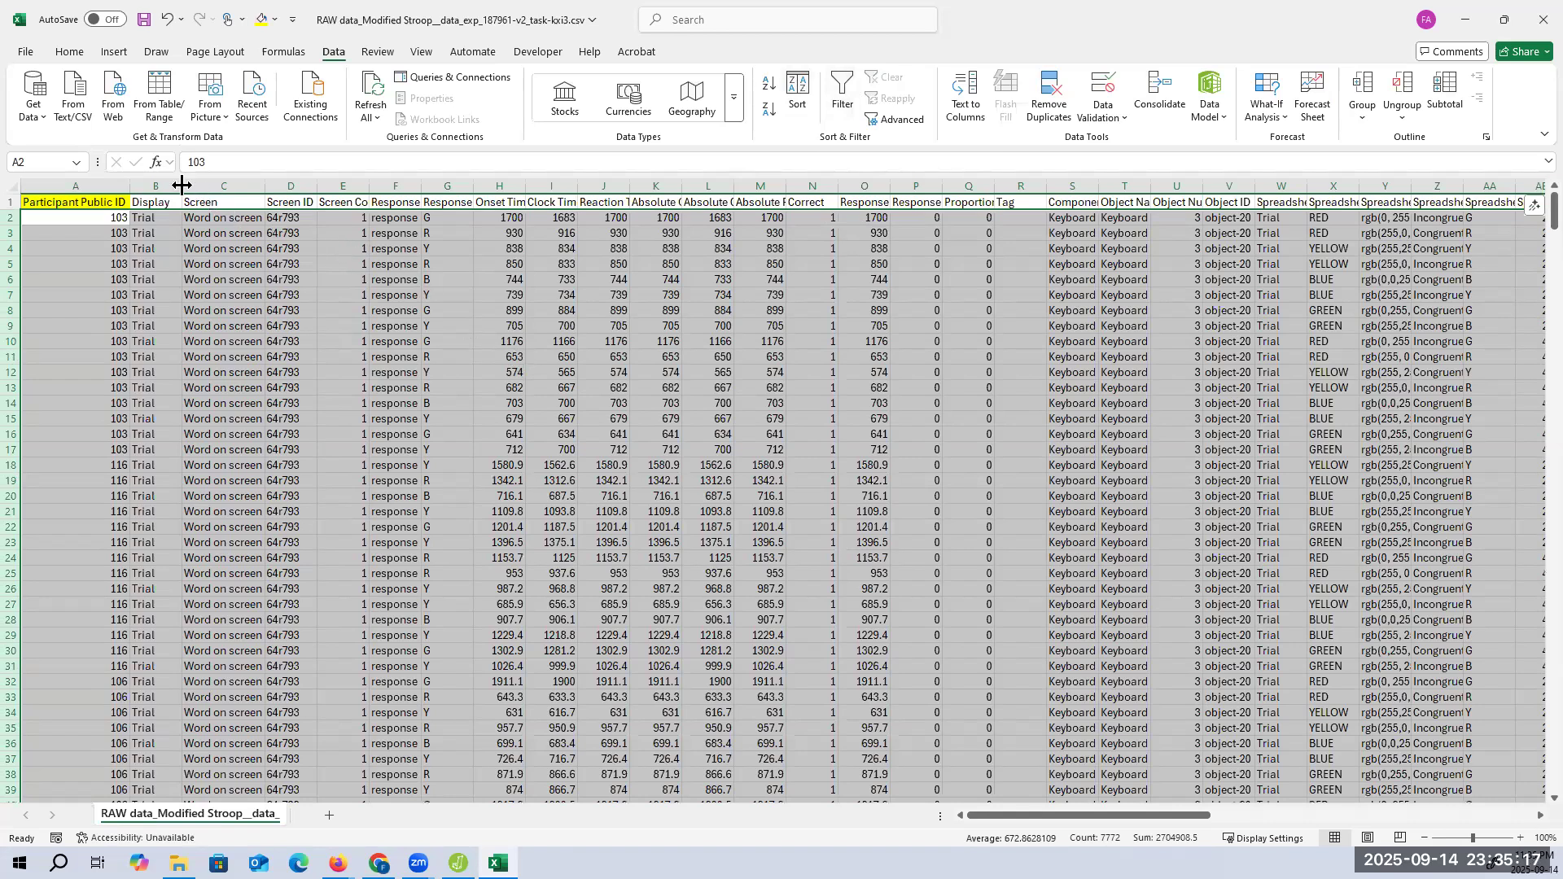
Step: Delete columns B to F, from Display through Response Type
left_click_drag(160, 182, 389, 266)
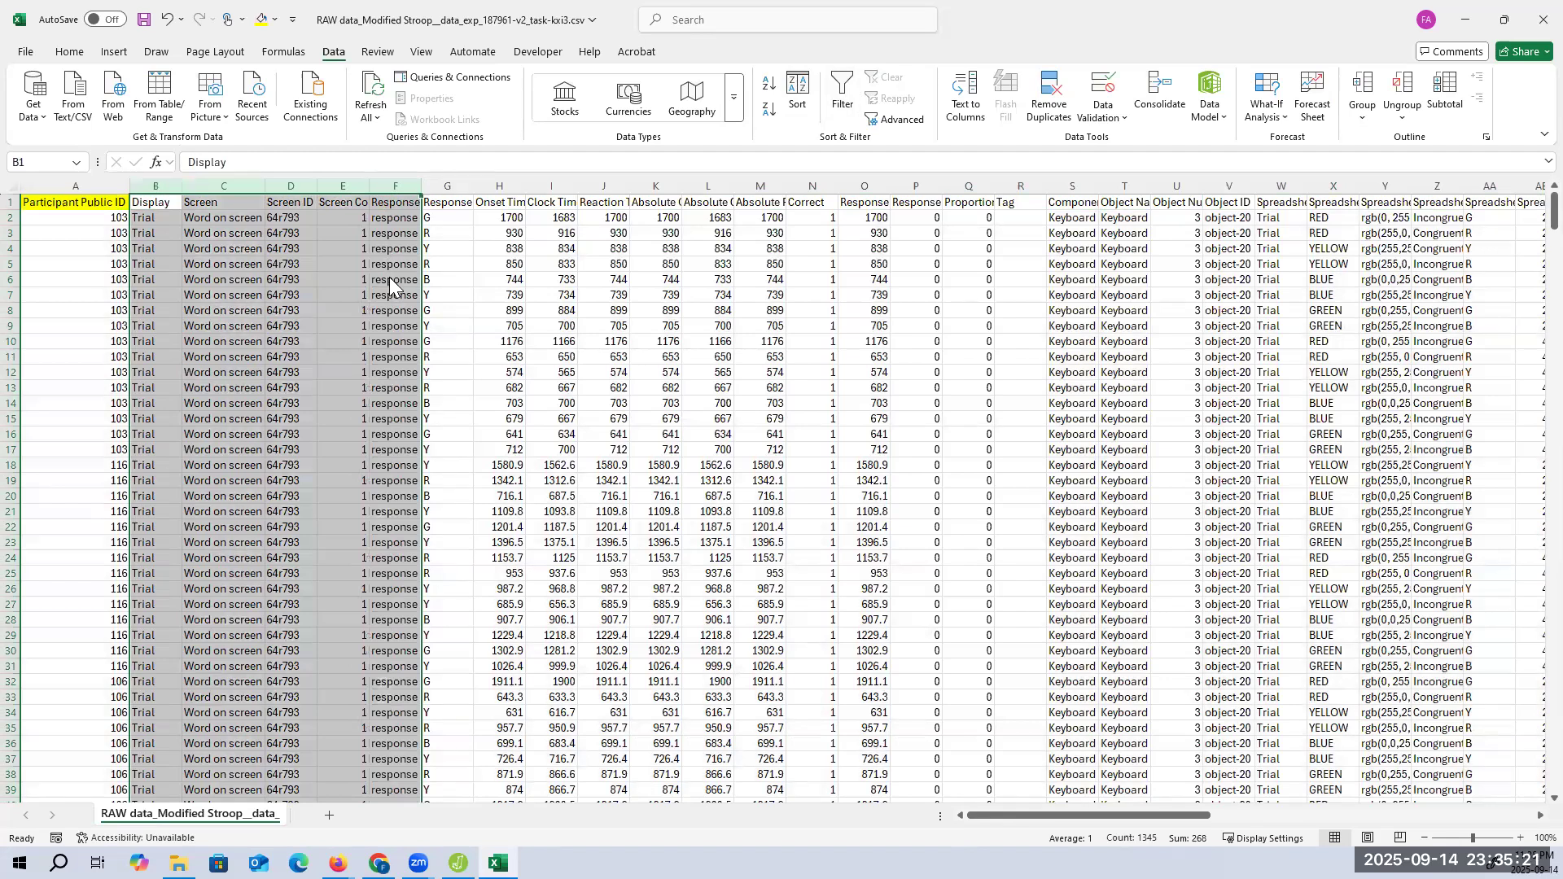
right_click(392, 279)
left_click(435, 461)
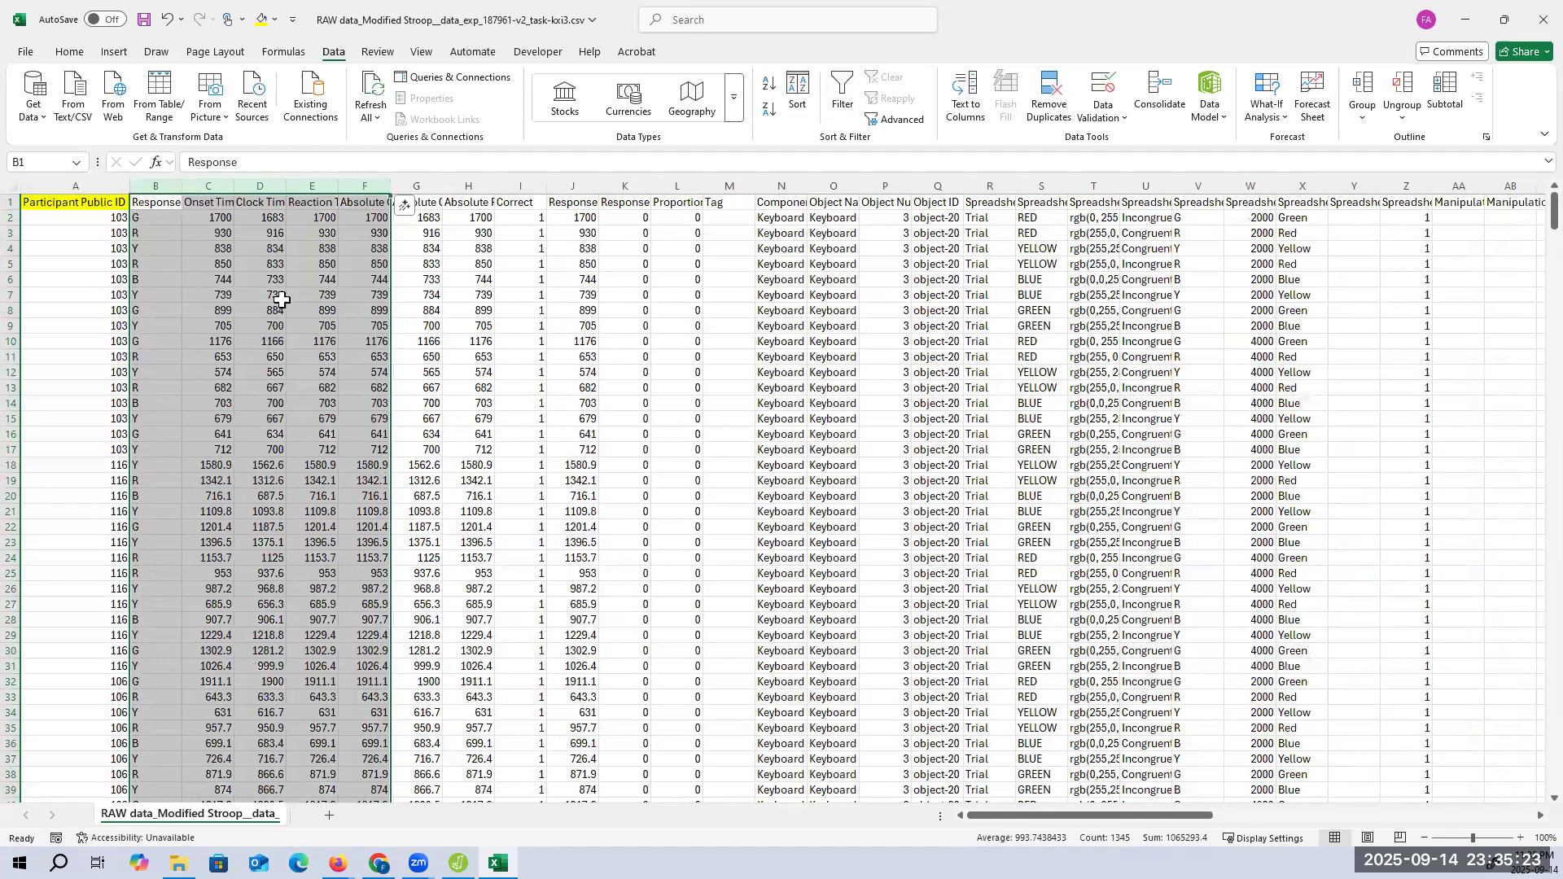
Step: Delete the Onset Time and Clock Time columns
left_click_drag(209, 186, 261, 189)
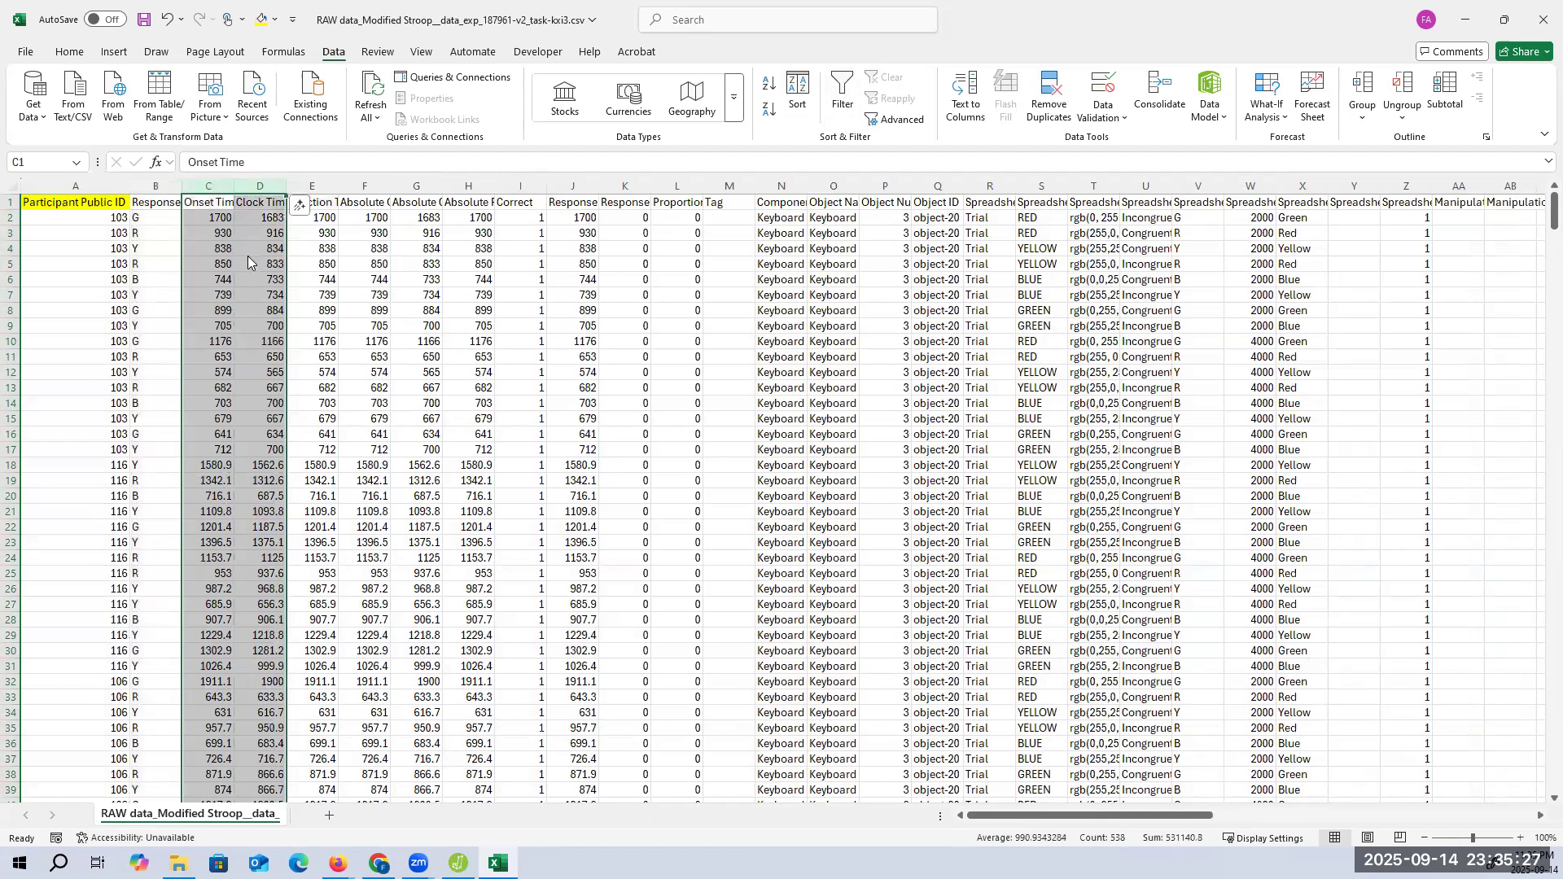
right_click(248, 262)
left_click(291, 444)
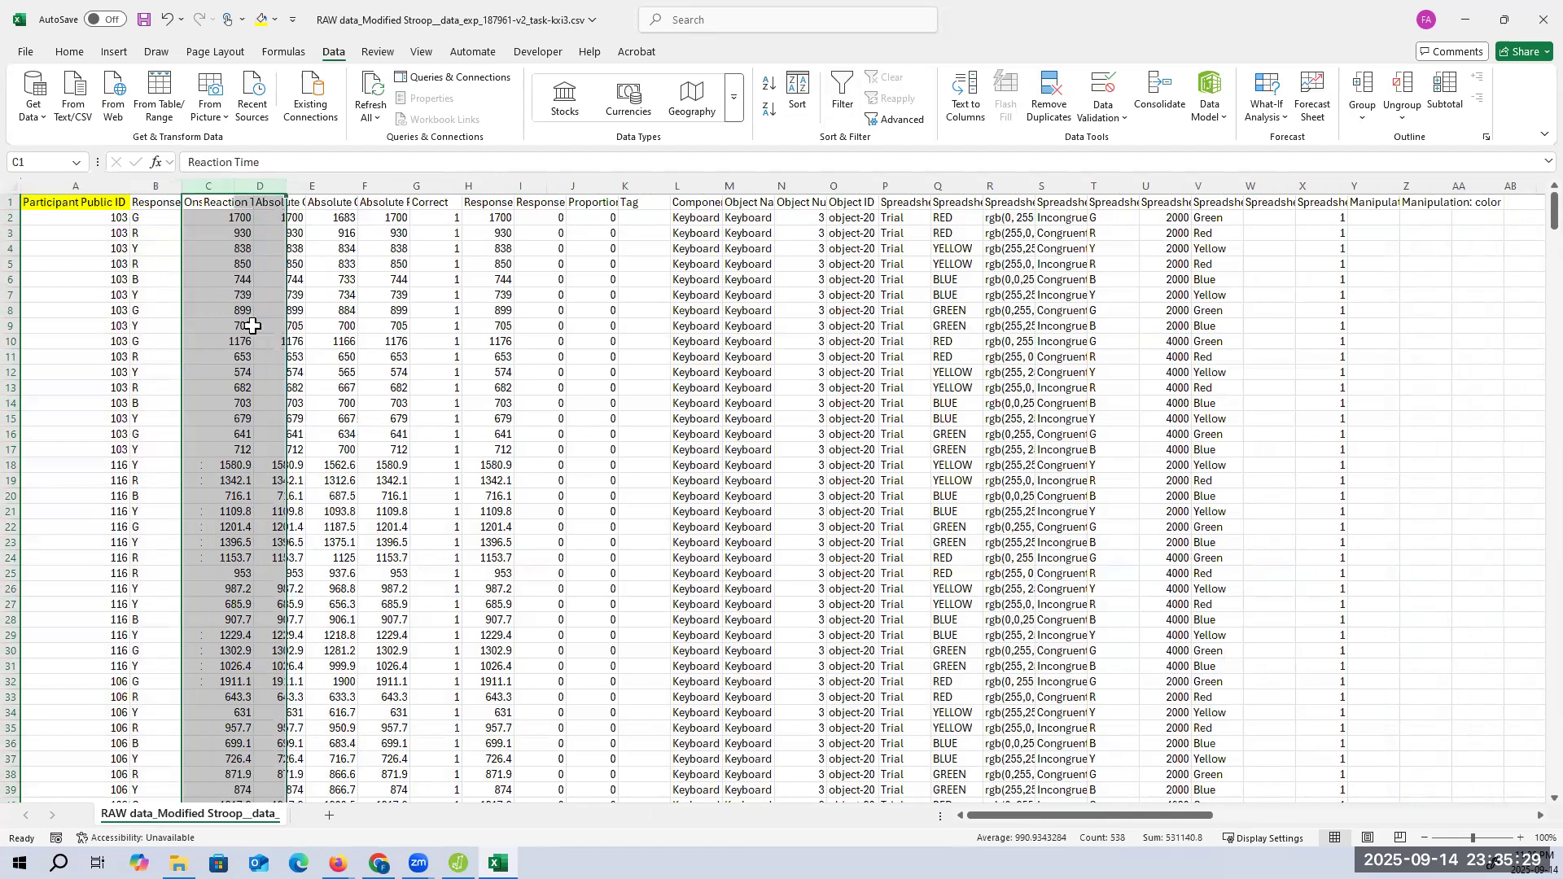
left_click(259, 295)
Step: Delete the three Absolute time columns between Reaction Time and Correct
left_click_drag(257, 184, 385, 200)
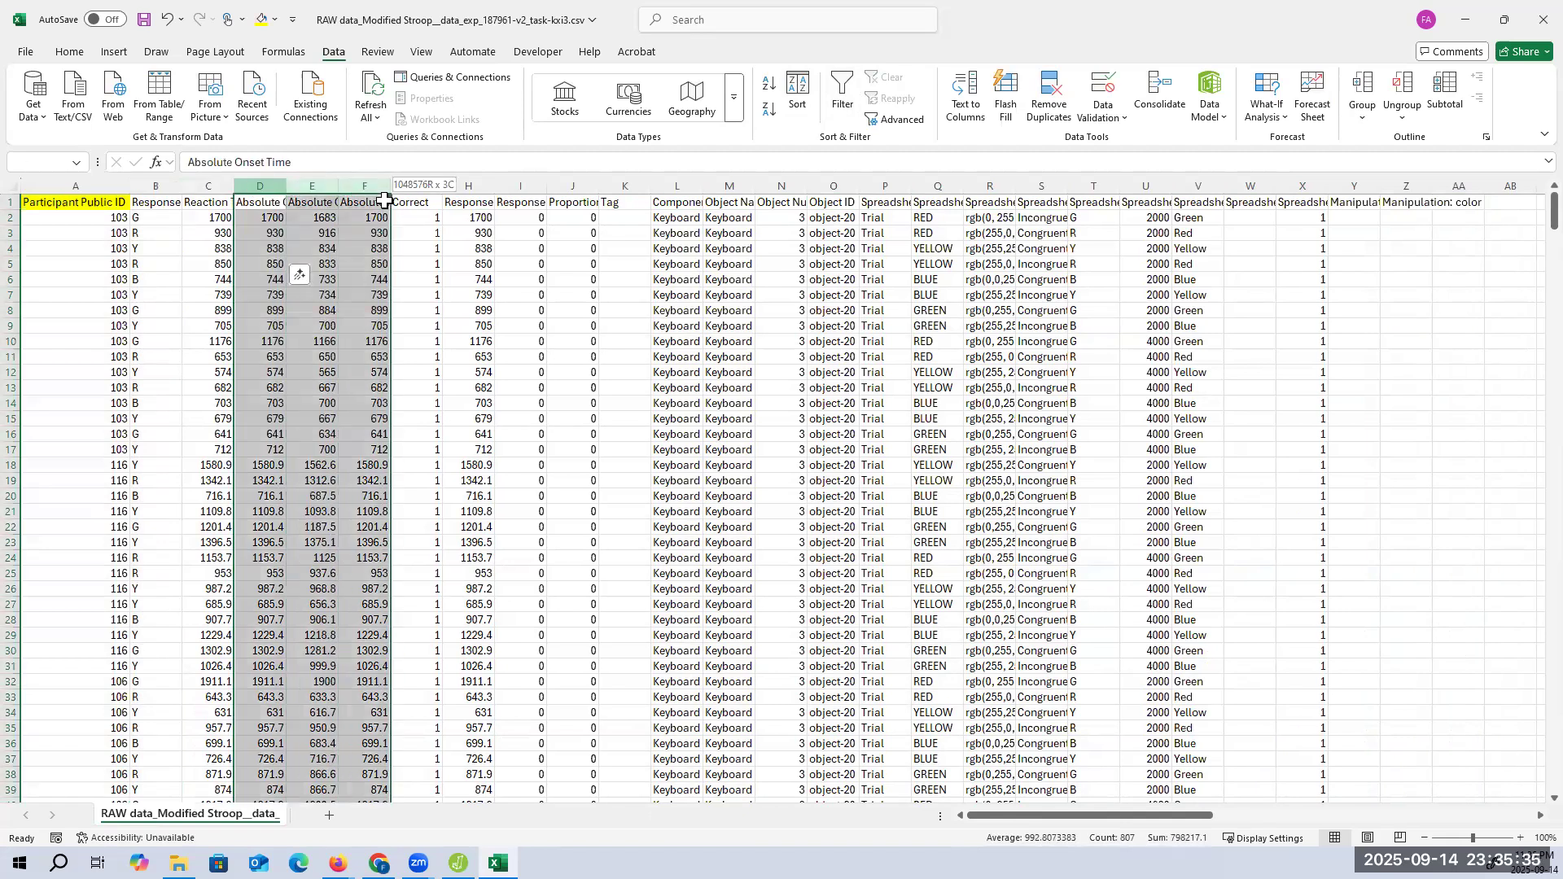
left_click_drag(386, 201, 359, 245)
right_click(359, 245)
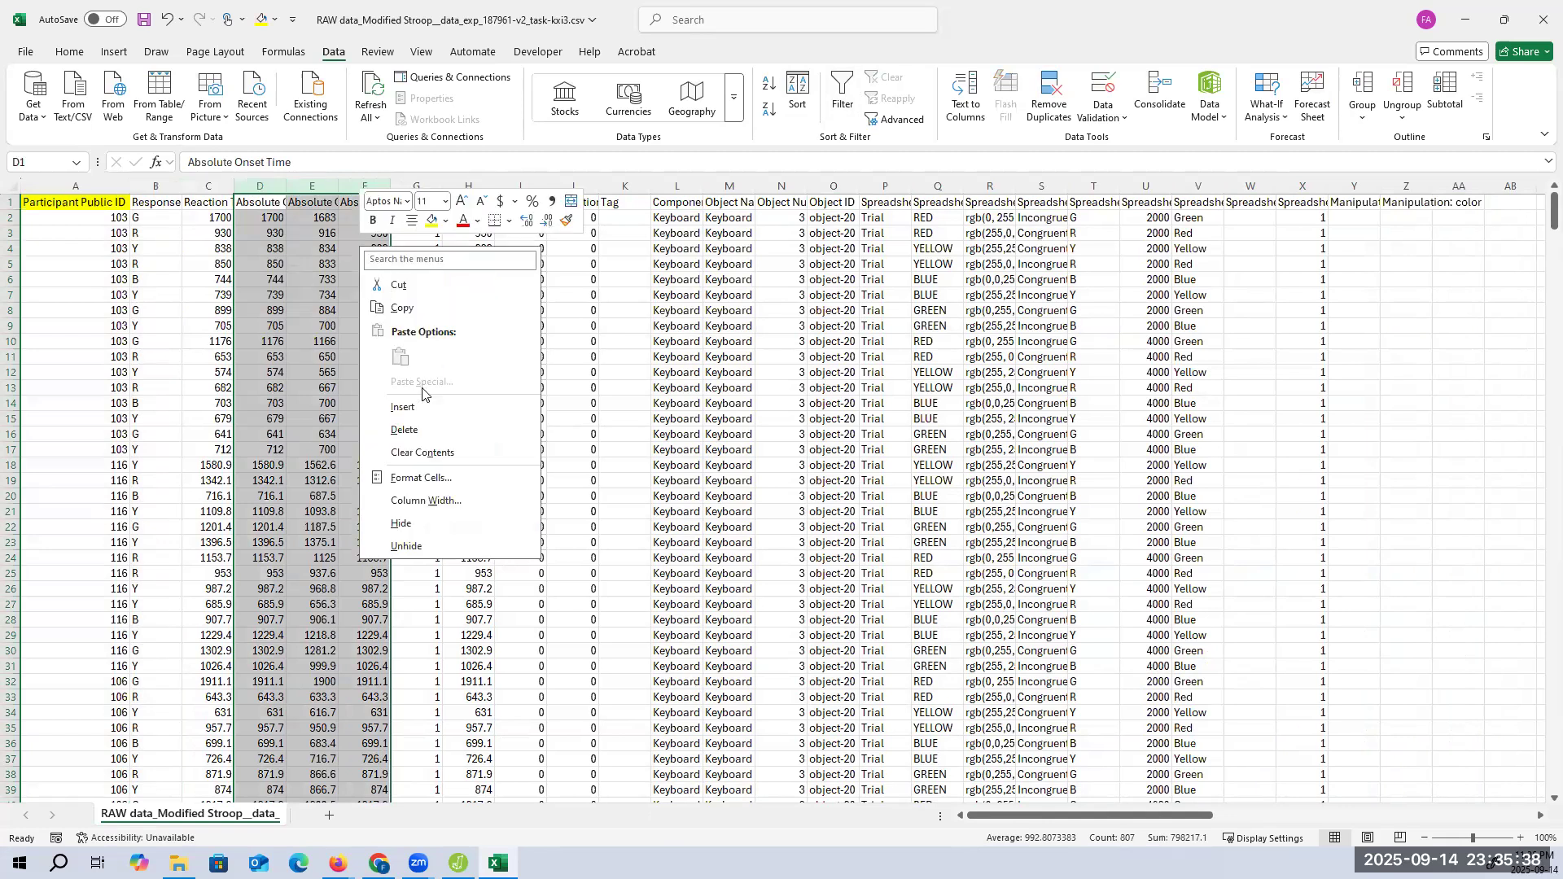
left_click(427, 432)
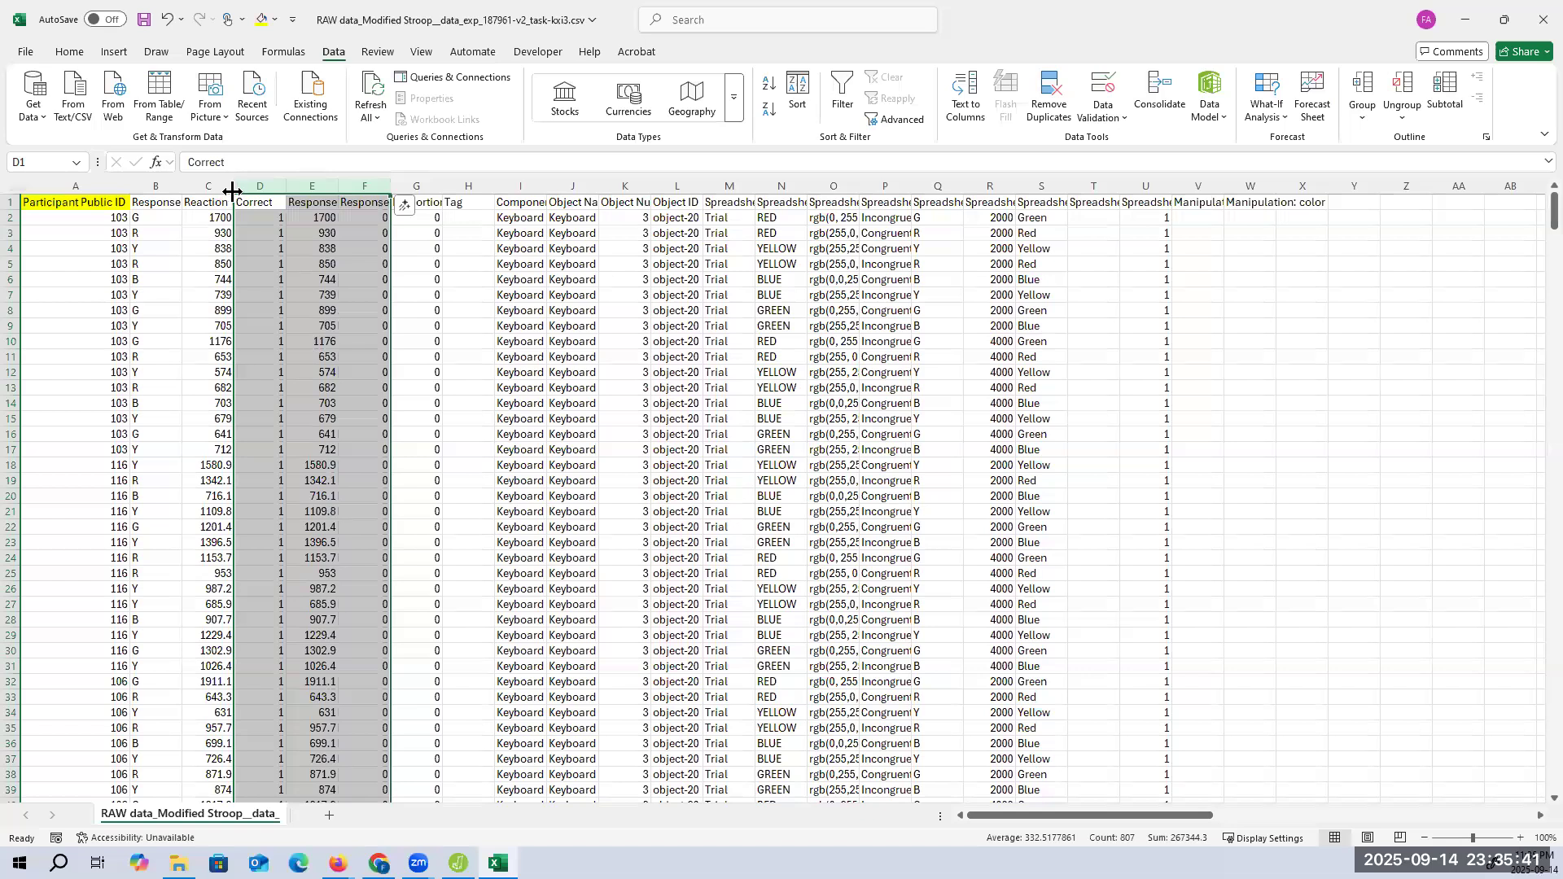
Step: Fit column C to its header and fill the Reaction Time header cell with yellow
left_click(228, 201)
double_click(234, 186)
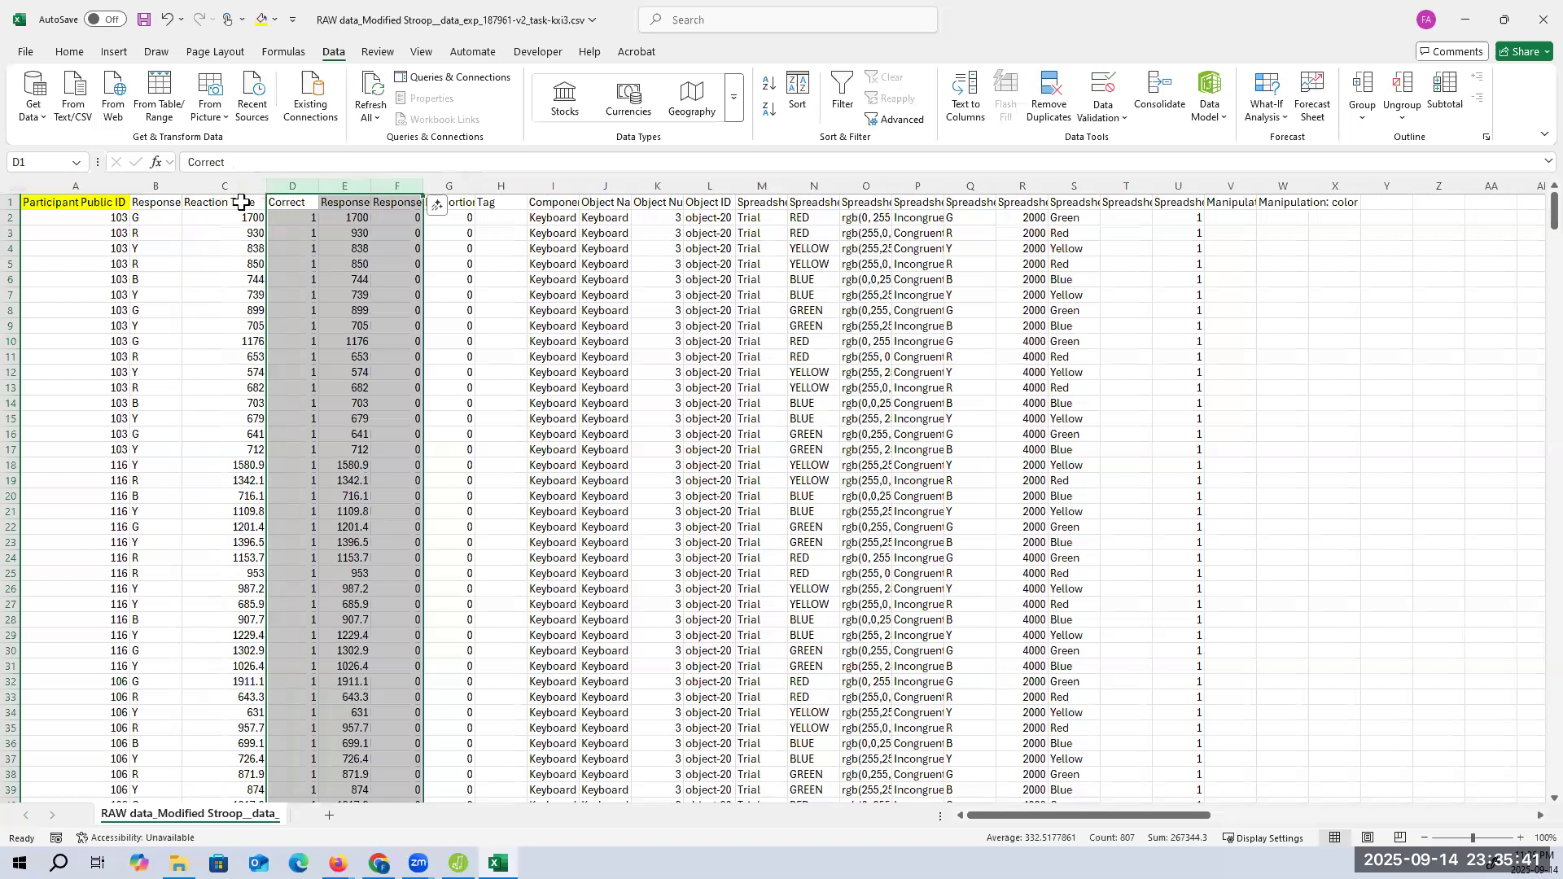
left_click(69, 52)
left_click(282, 111)
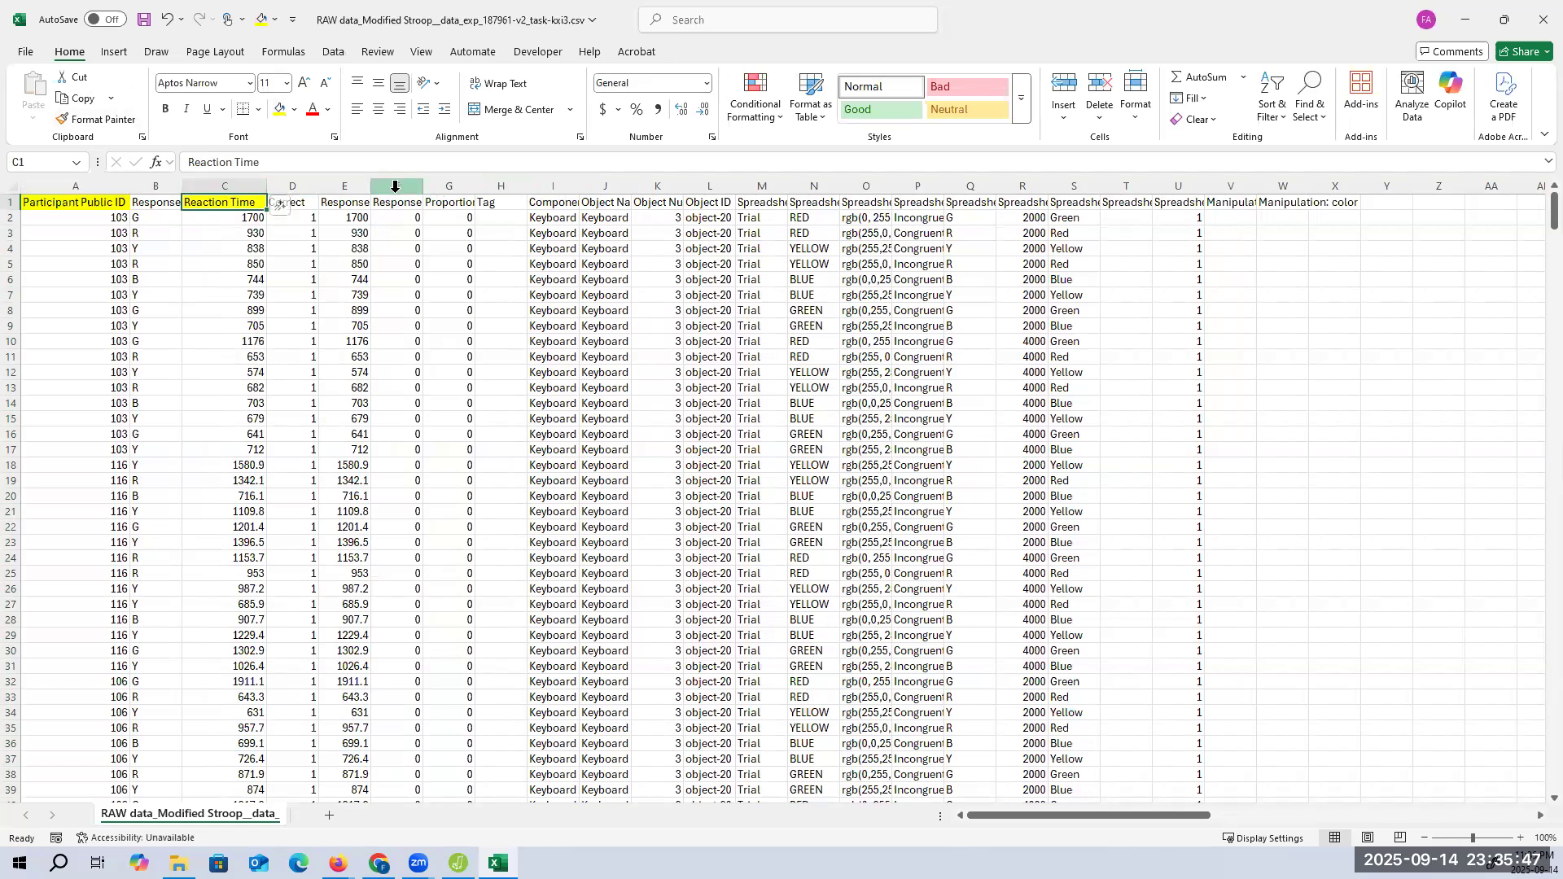
Step: Delete columns F to M, from Response Duration up to the column before Spreadsheet: word
left_click_drag(395, 189, 765, 212)
right_click(735, 278)
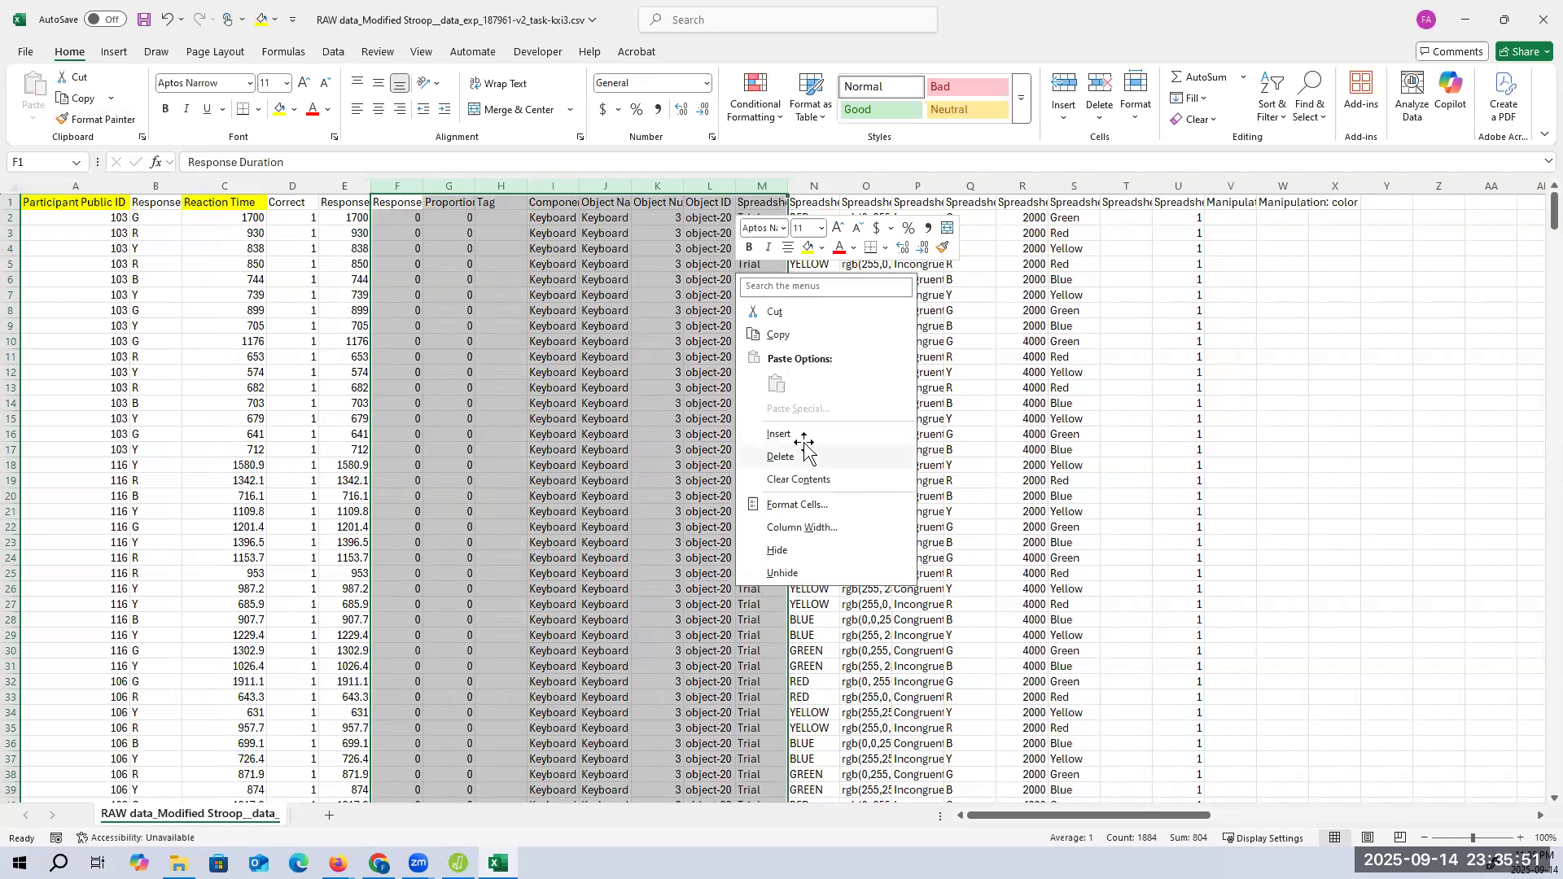
left_click(809, 453)
left_click(419, 203)
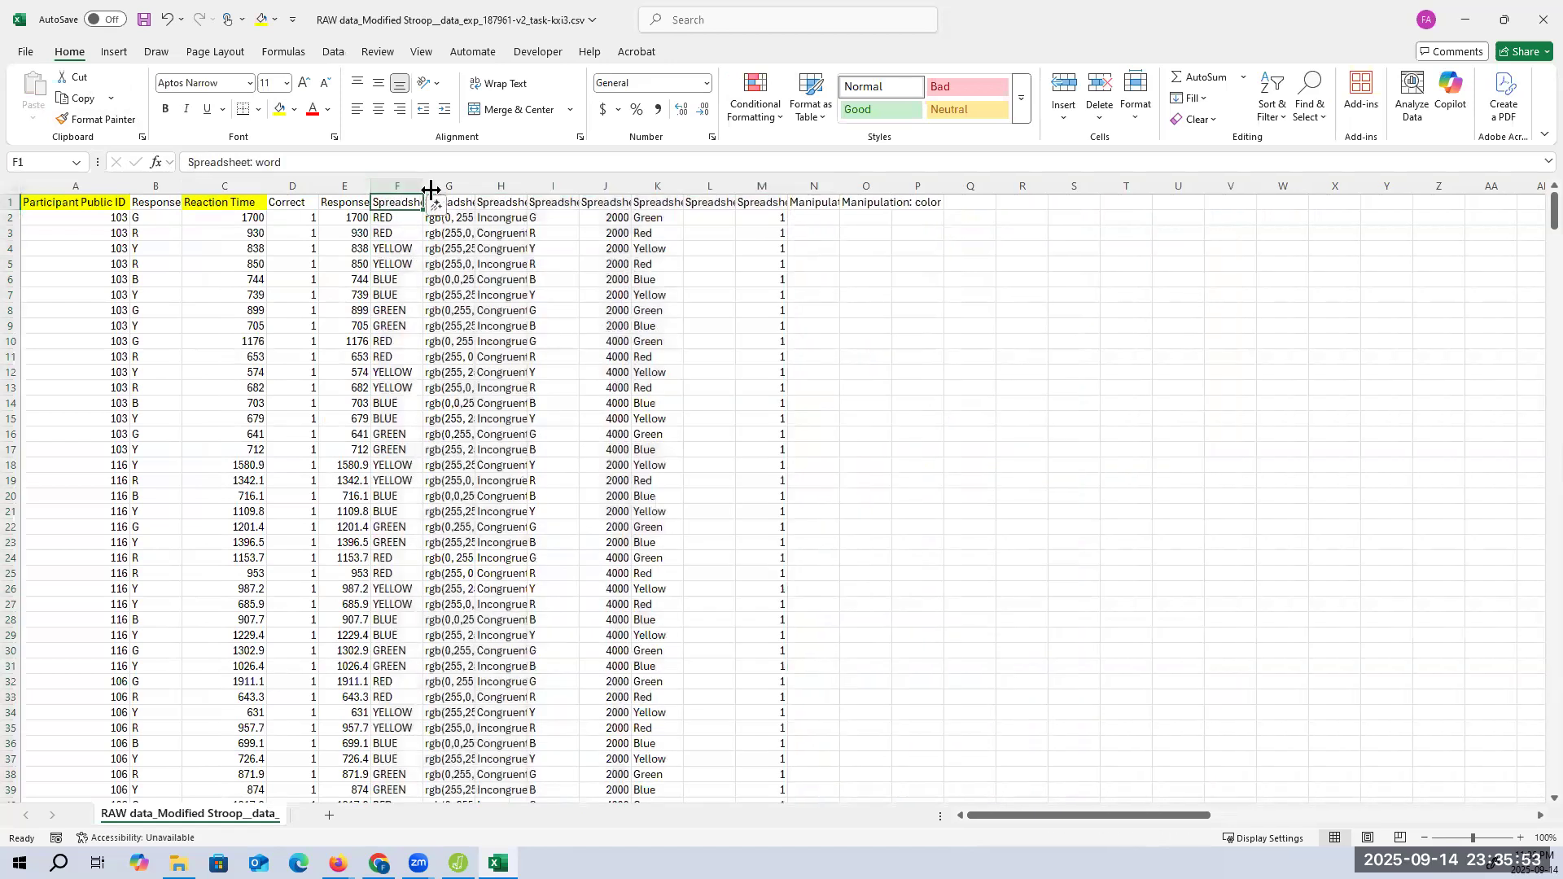
Step: Widen the Spreadsheet: word, Spreadsheet: color and Spreadsheet: Correct columns and delete columns L to Q
left_click_drag(426, 186, 539, 186)
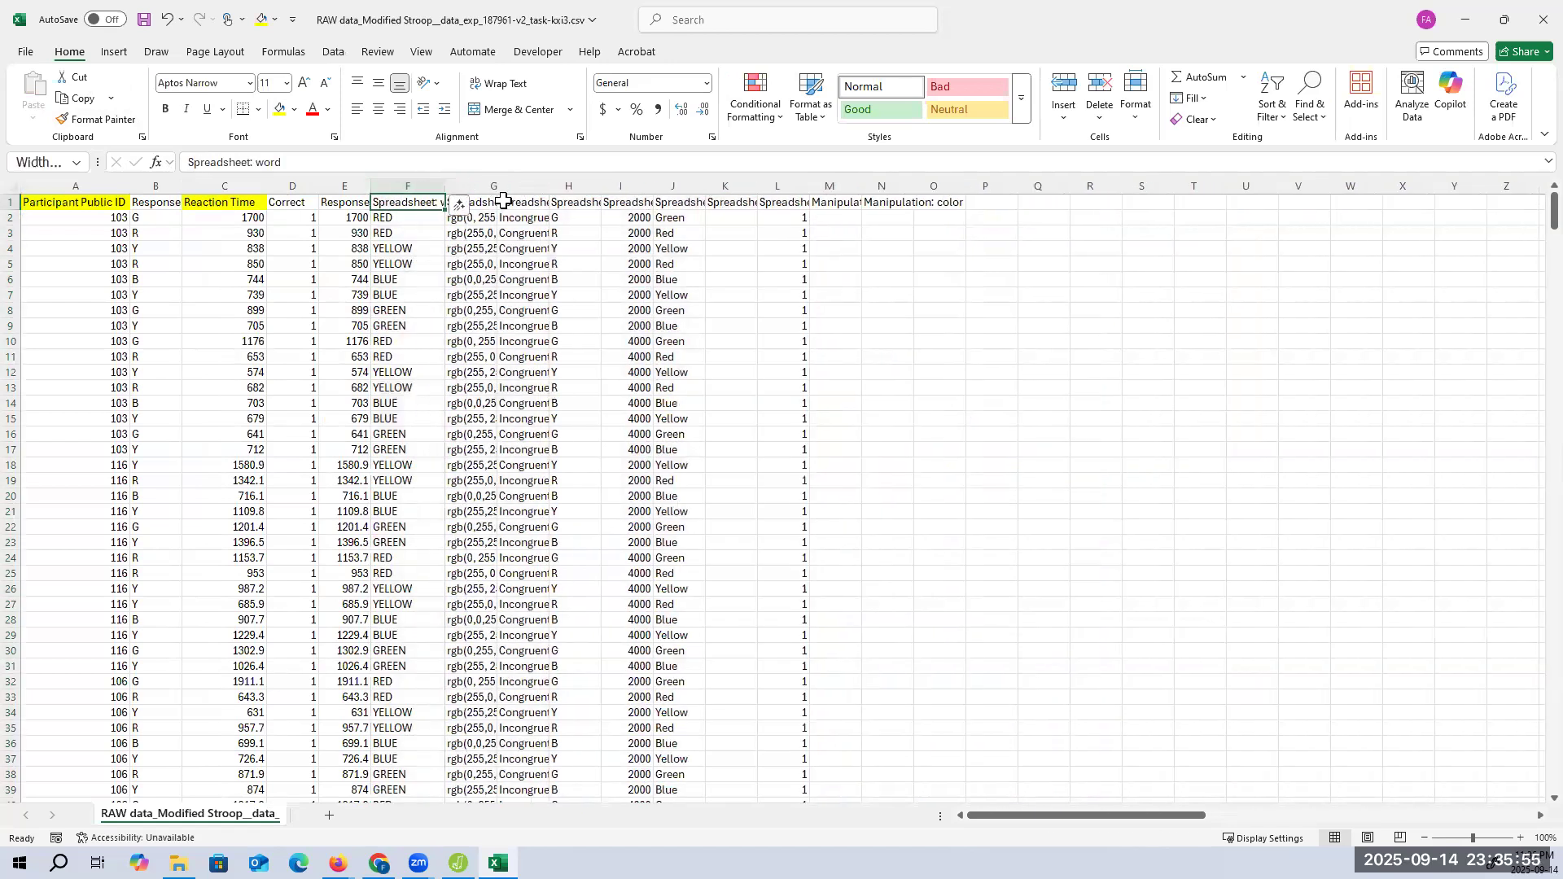
left_click(505, 203)
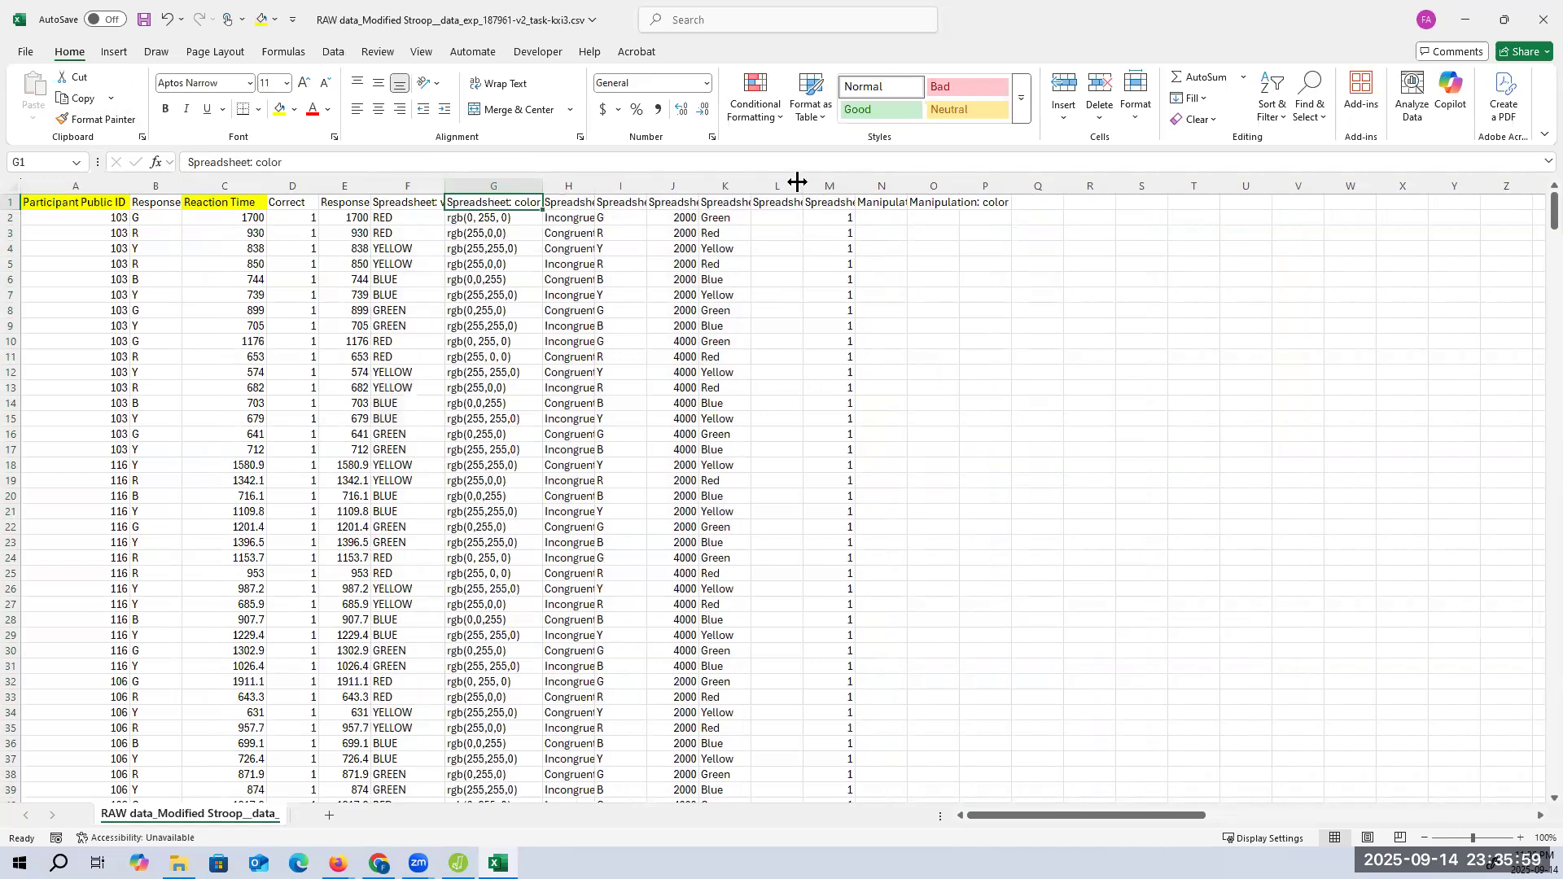
left_click_drag(754, 186, 1083, 186)
right_click(975, 290)
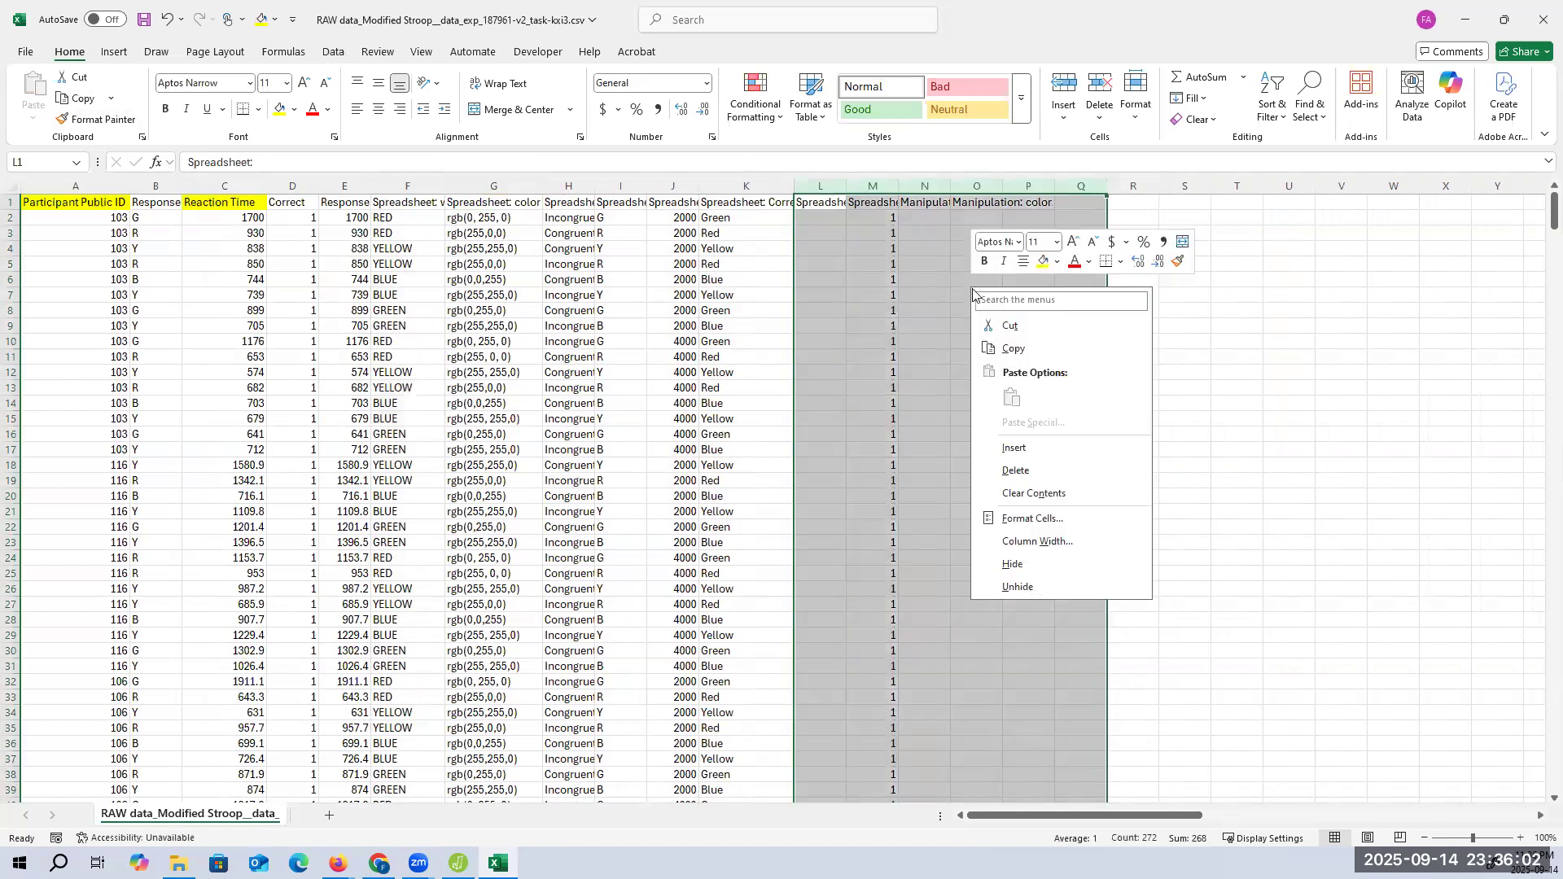
left_click(1022, 471)
left_click(505, 341)
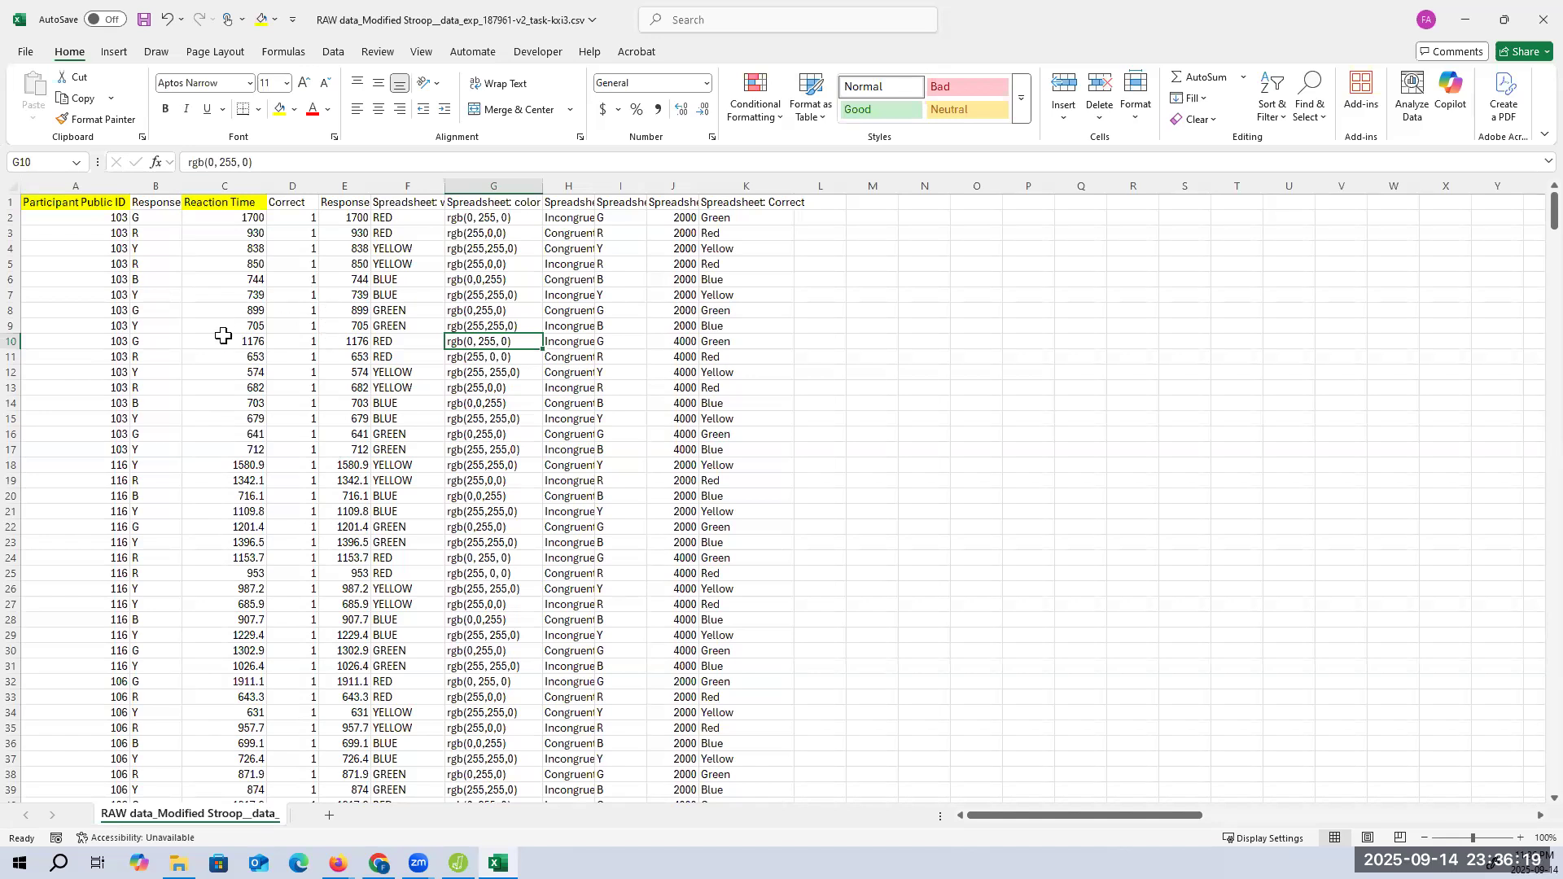
scroll(220, 347, "down", 10)
scroll(217, 350, "up", 10)
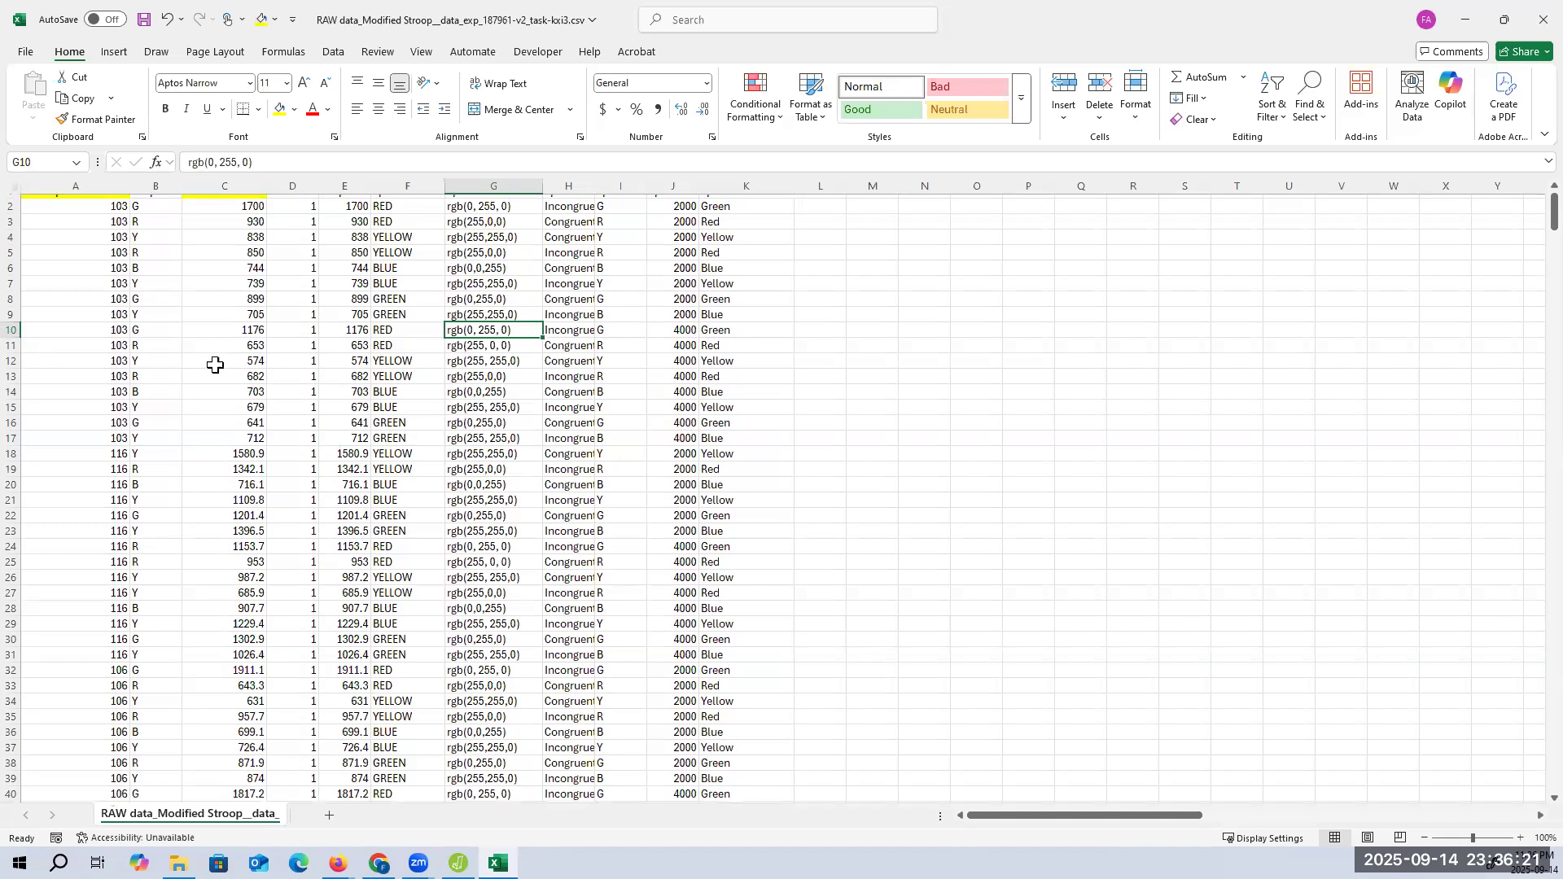
scroll(215, 366, "up", 1)
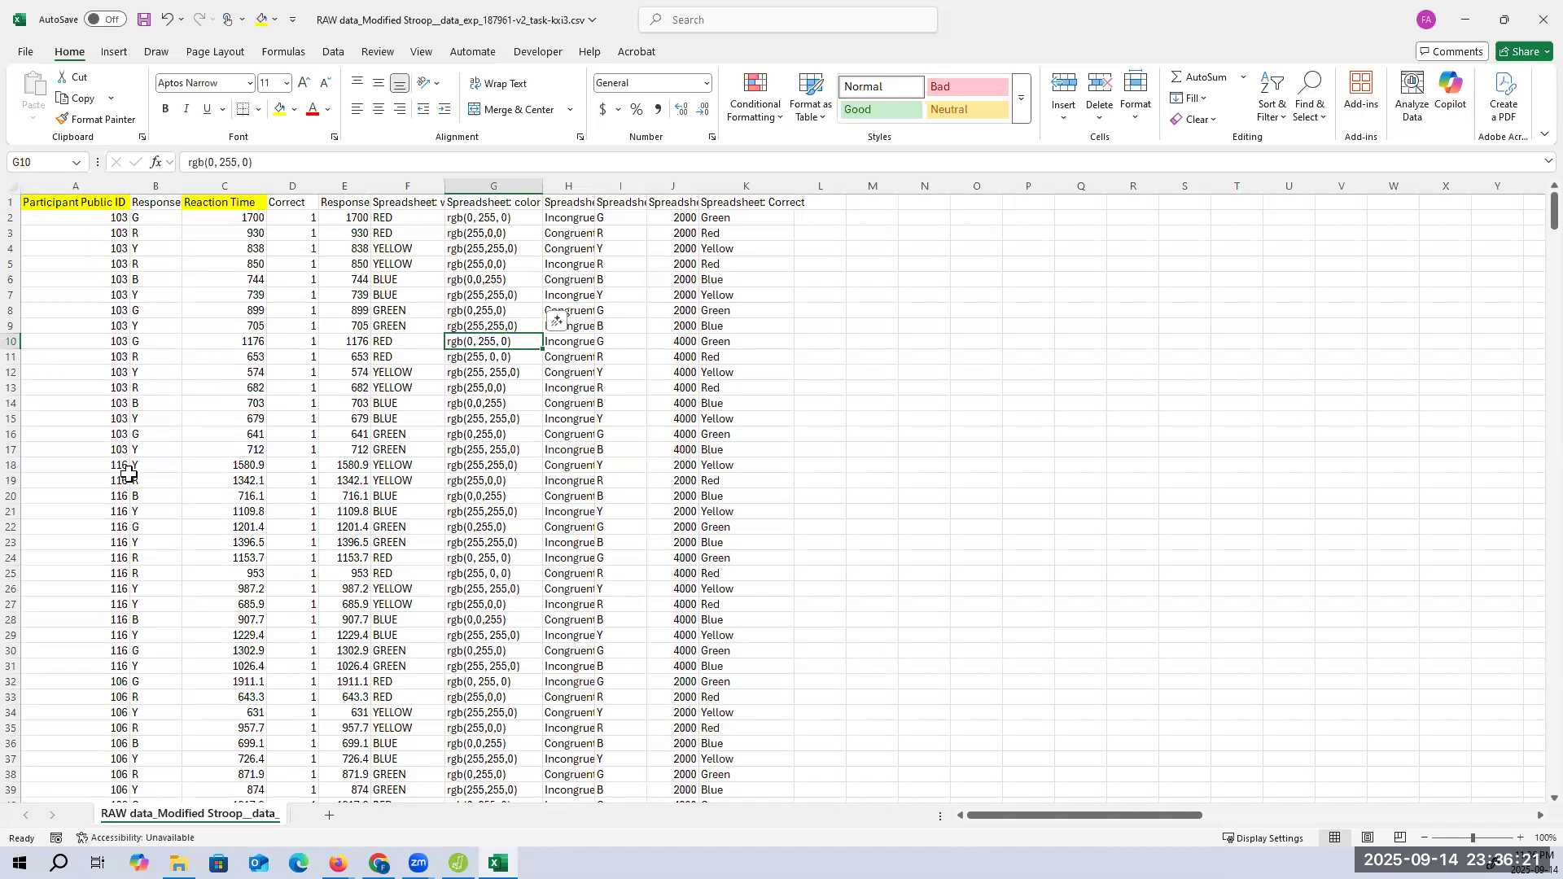
right_click(16, 465)
left_click(86, 652)
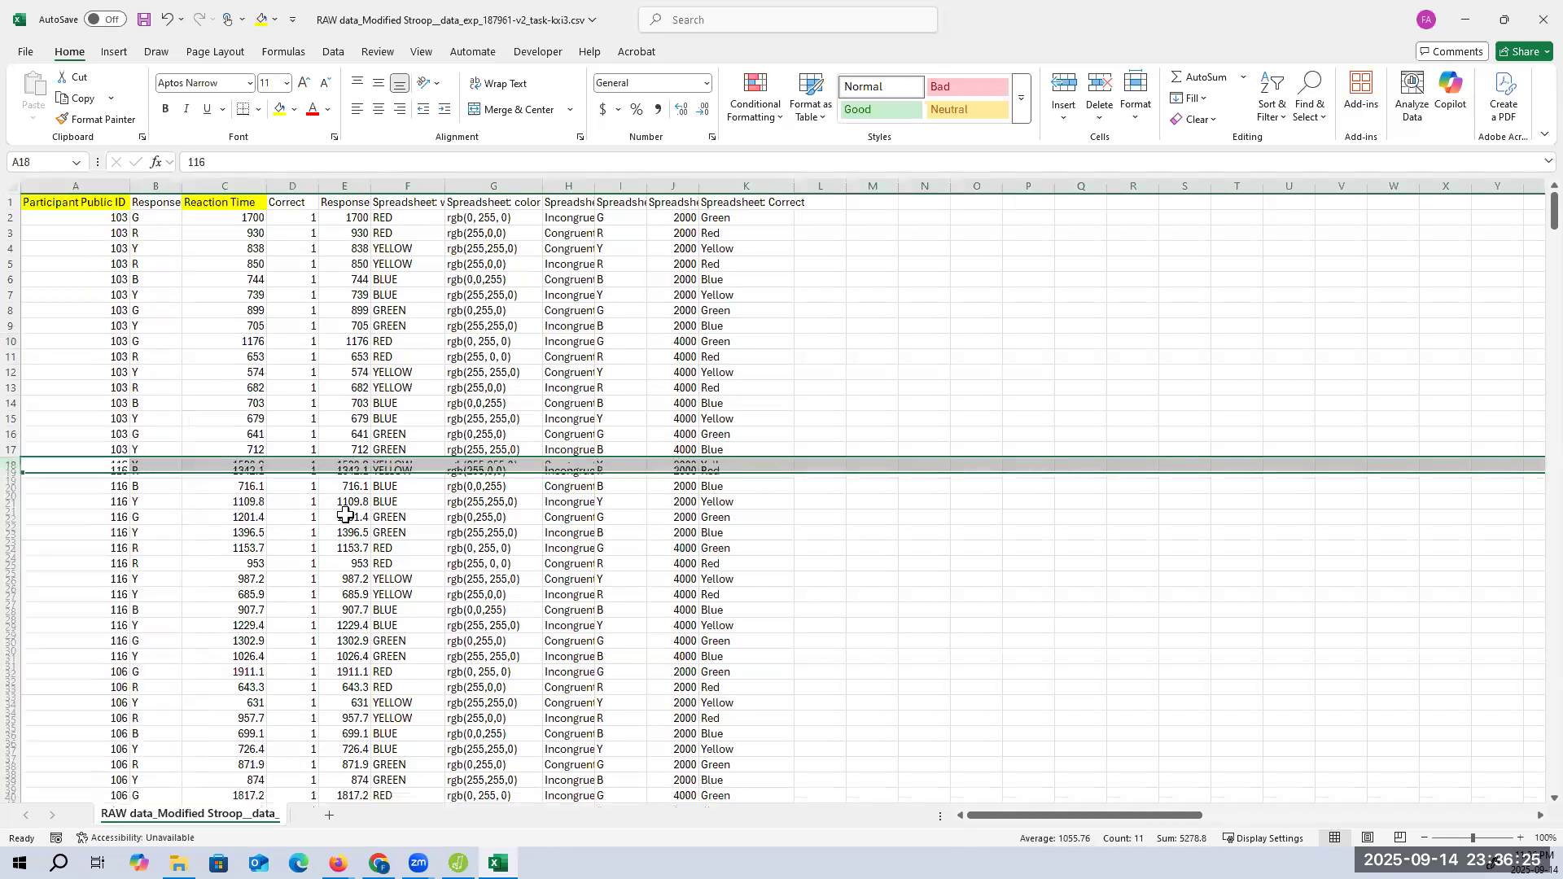
left_click(167, 19)
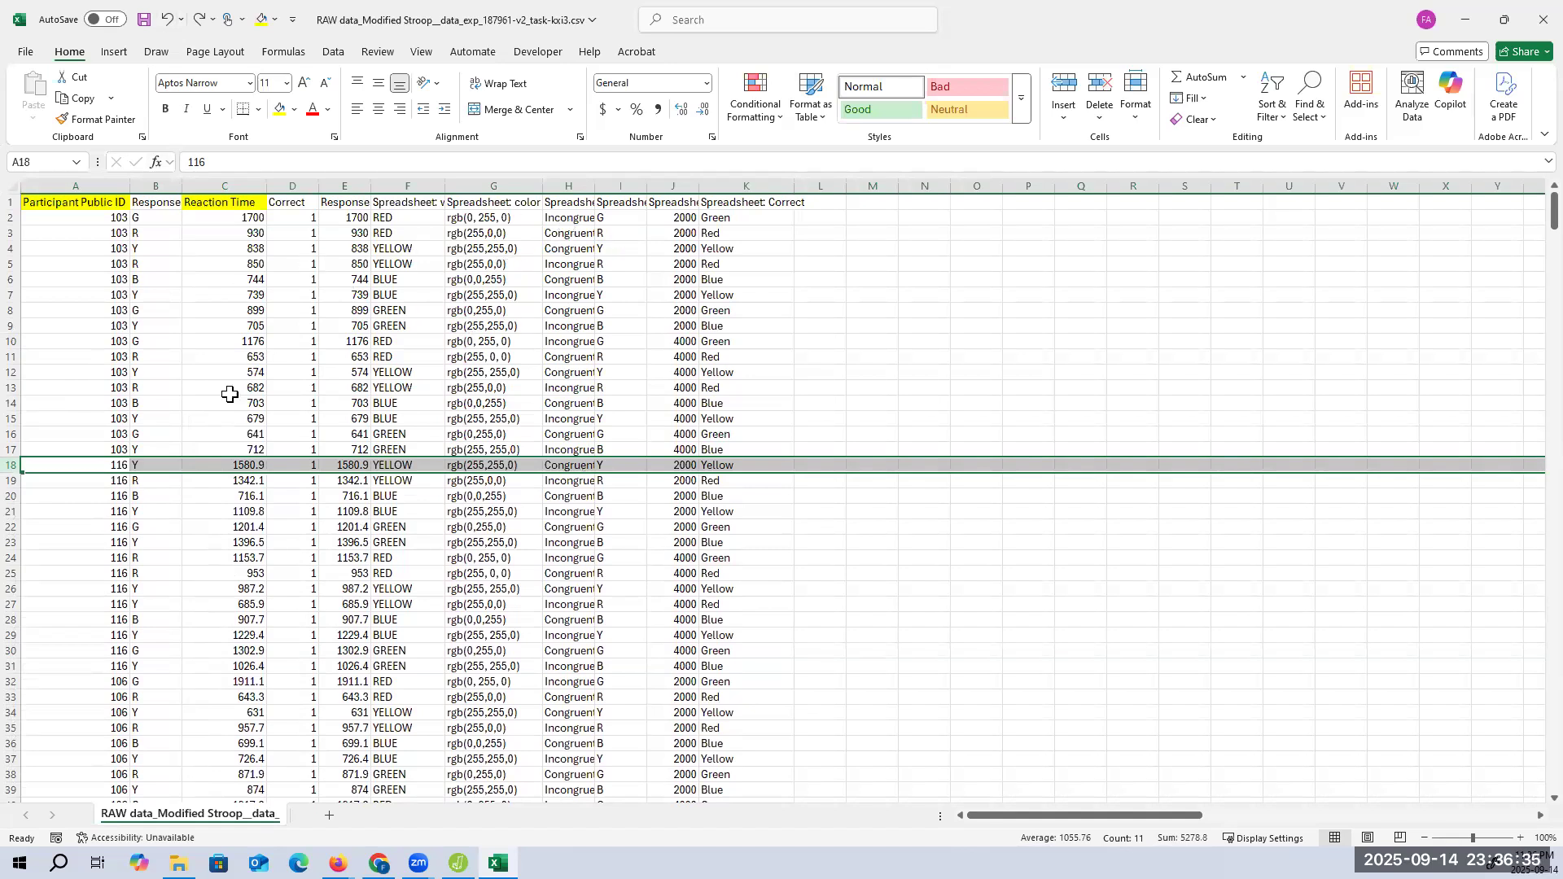
Step: Insert a blank row at row 18 to separate the first two participants' trials
right_click(13, 471)
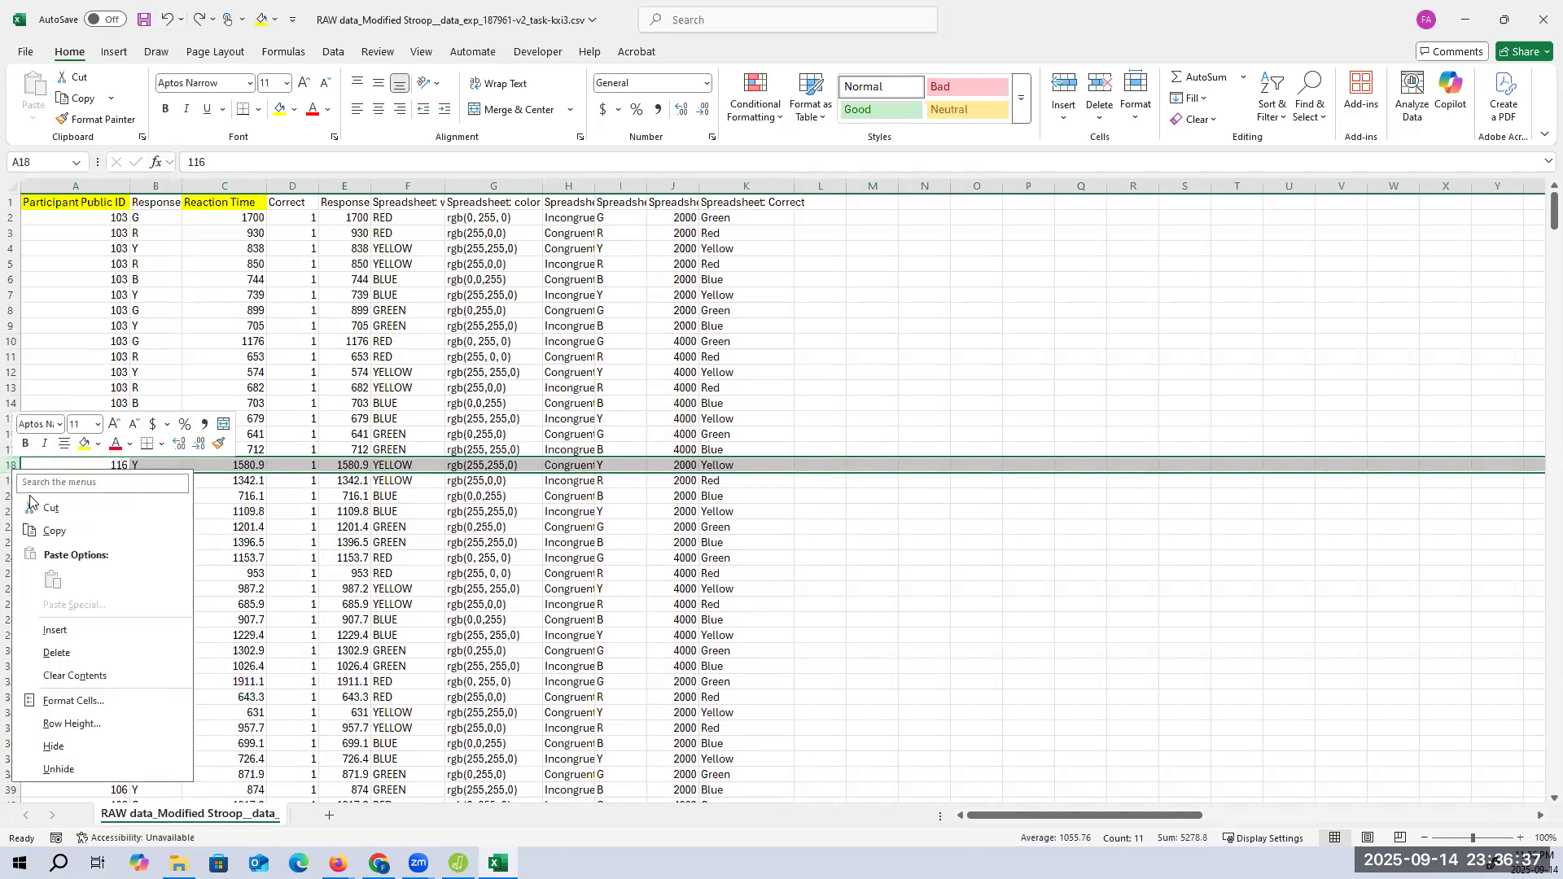
left_click(55, 630)
left_click(342, 465)
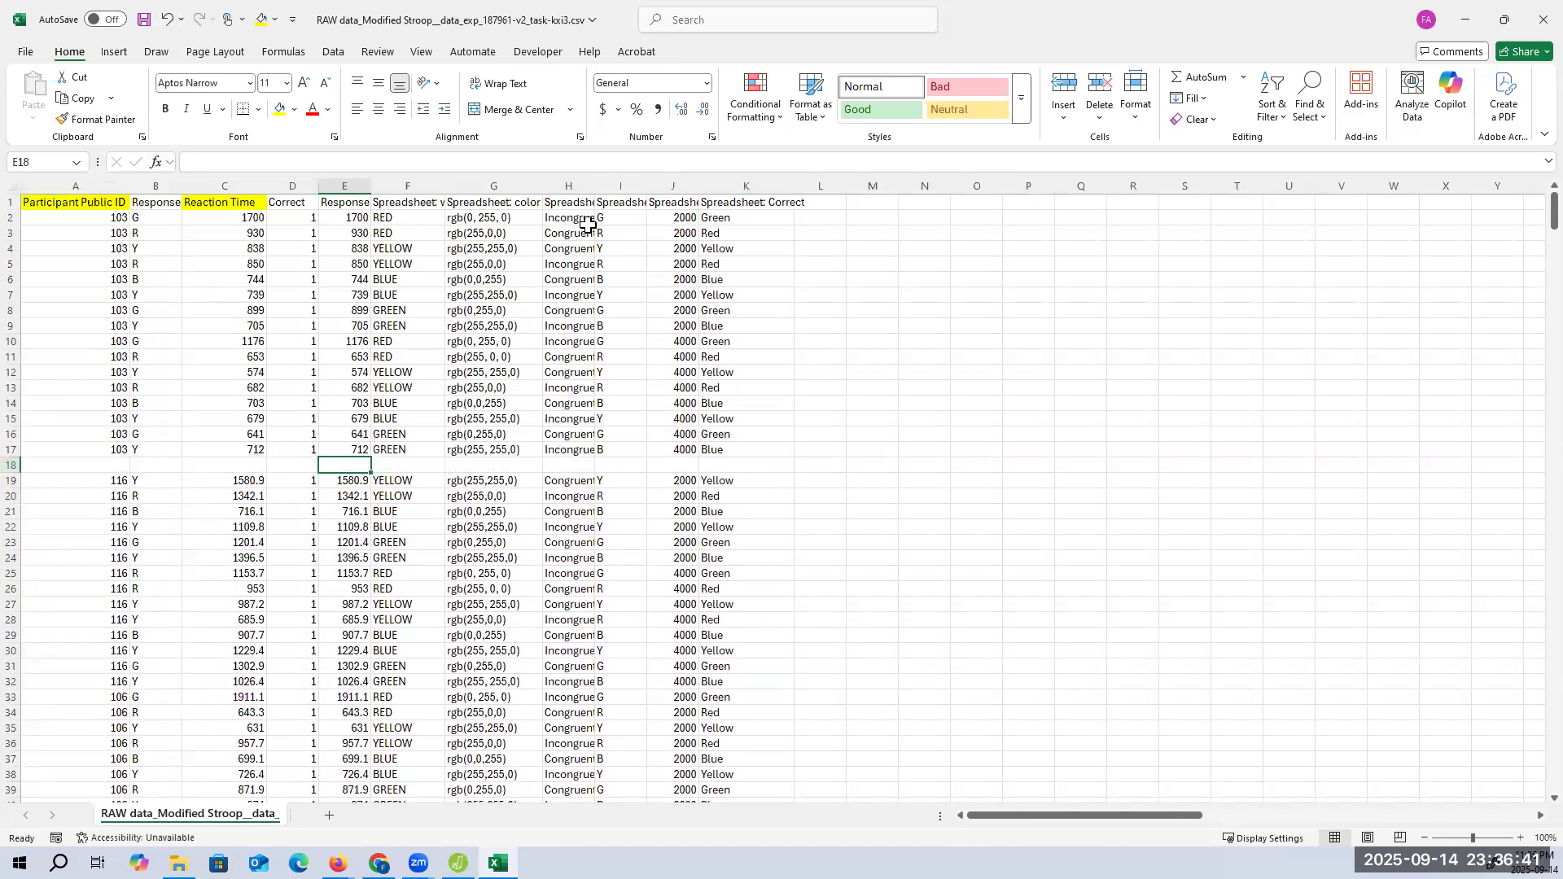
Step: Enter the header 2s_Congruent_Reactiontime in N1 and widen column N to fit it
left_click(935, 206)
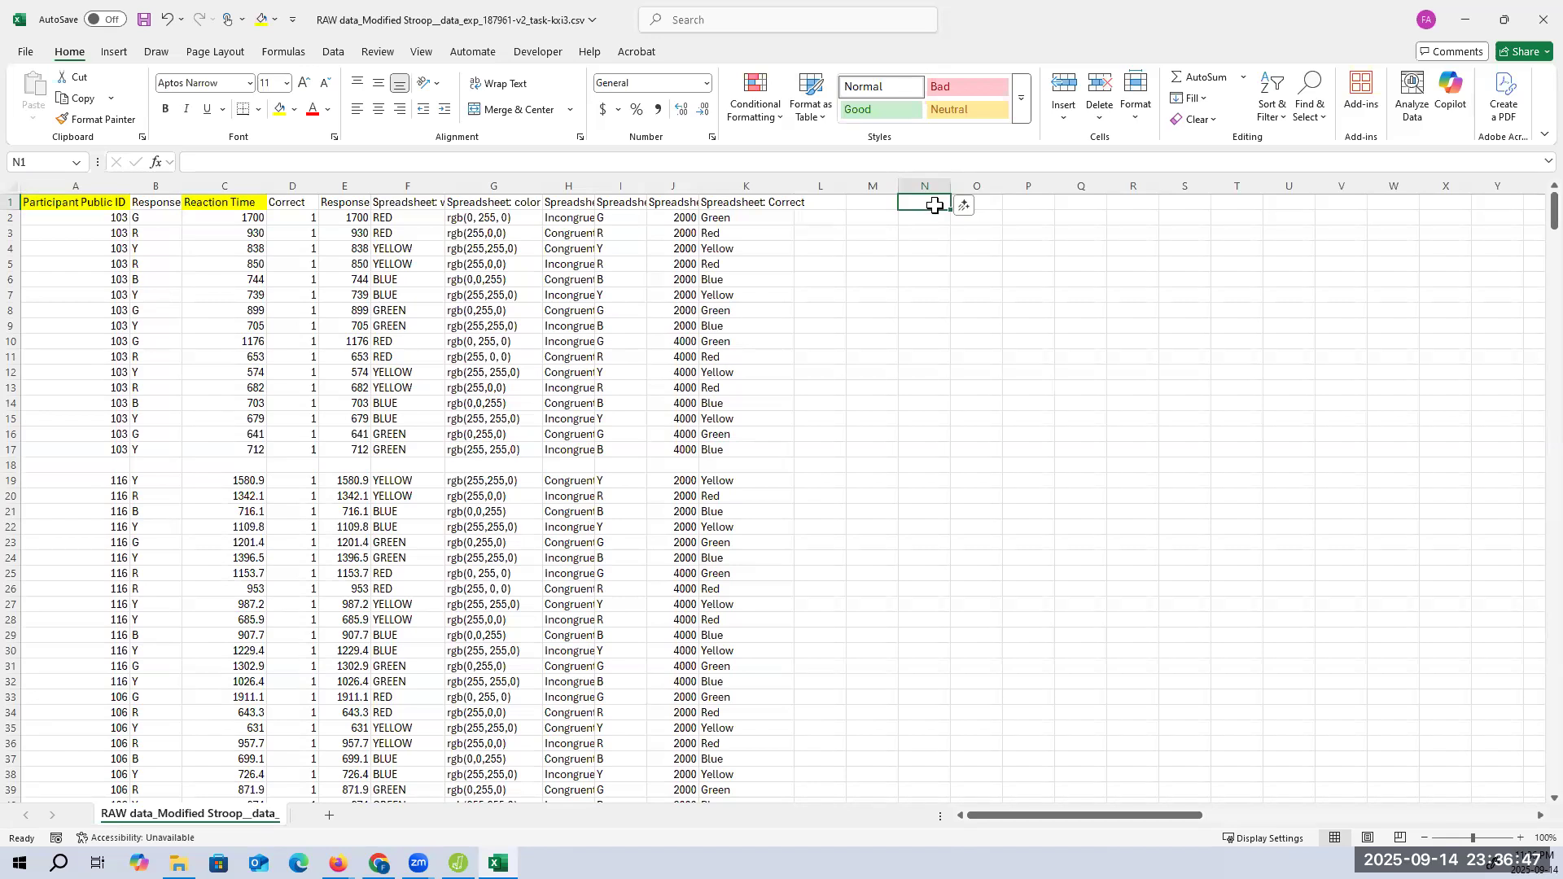
type("Congure")
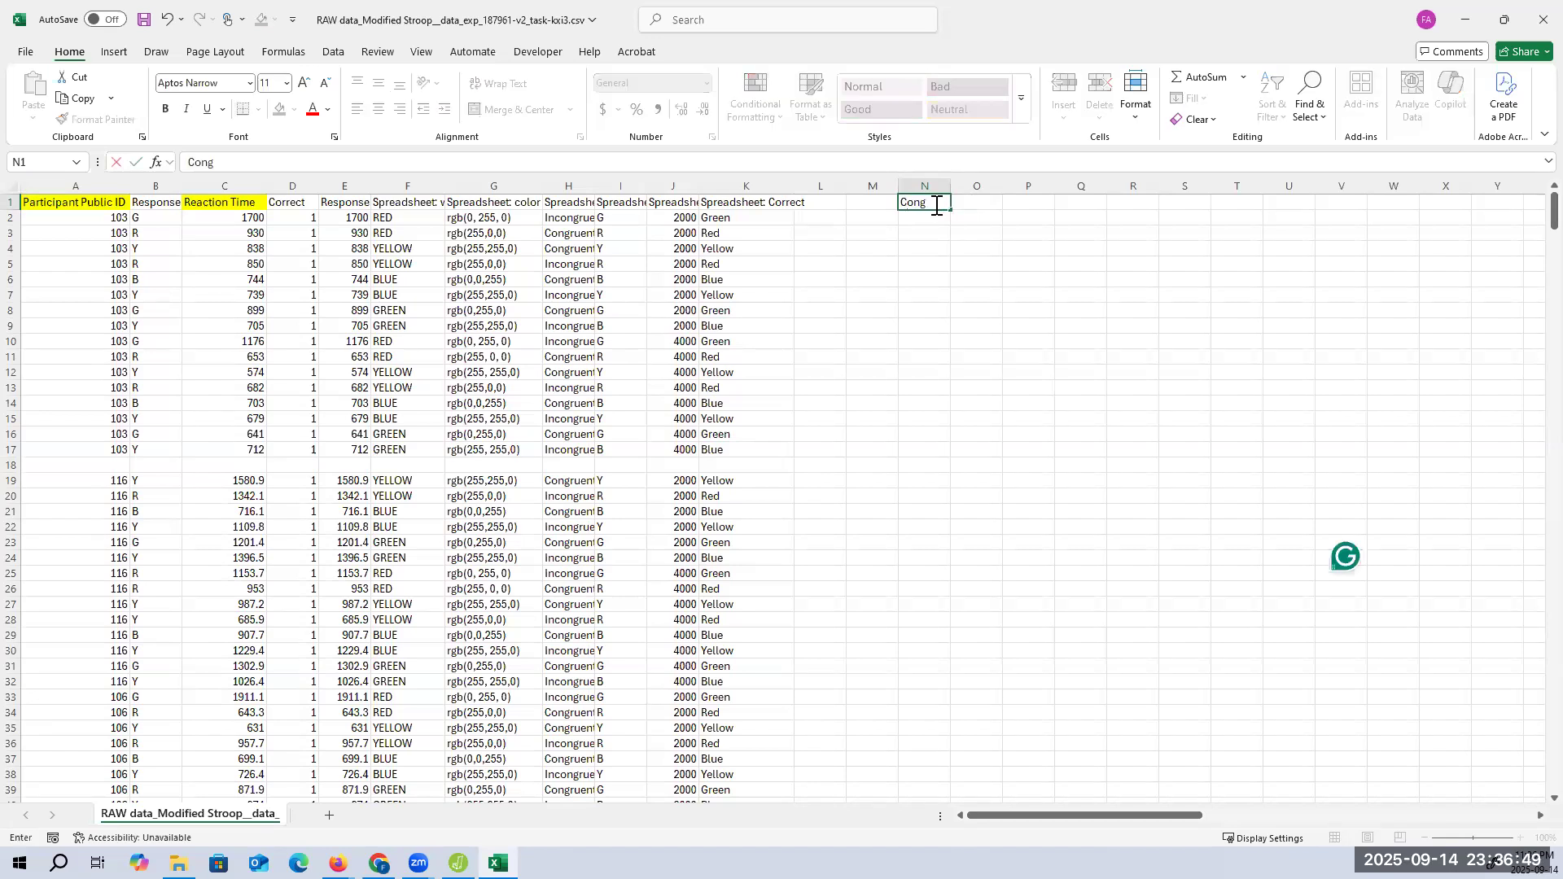
key("BackSpace")
type("ruent_Reactiontime")
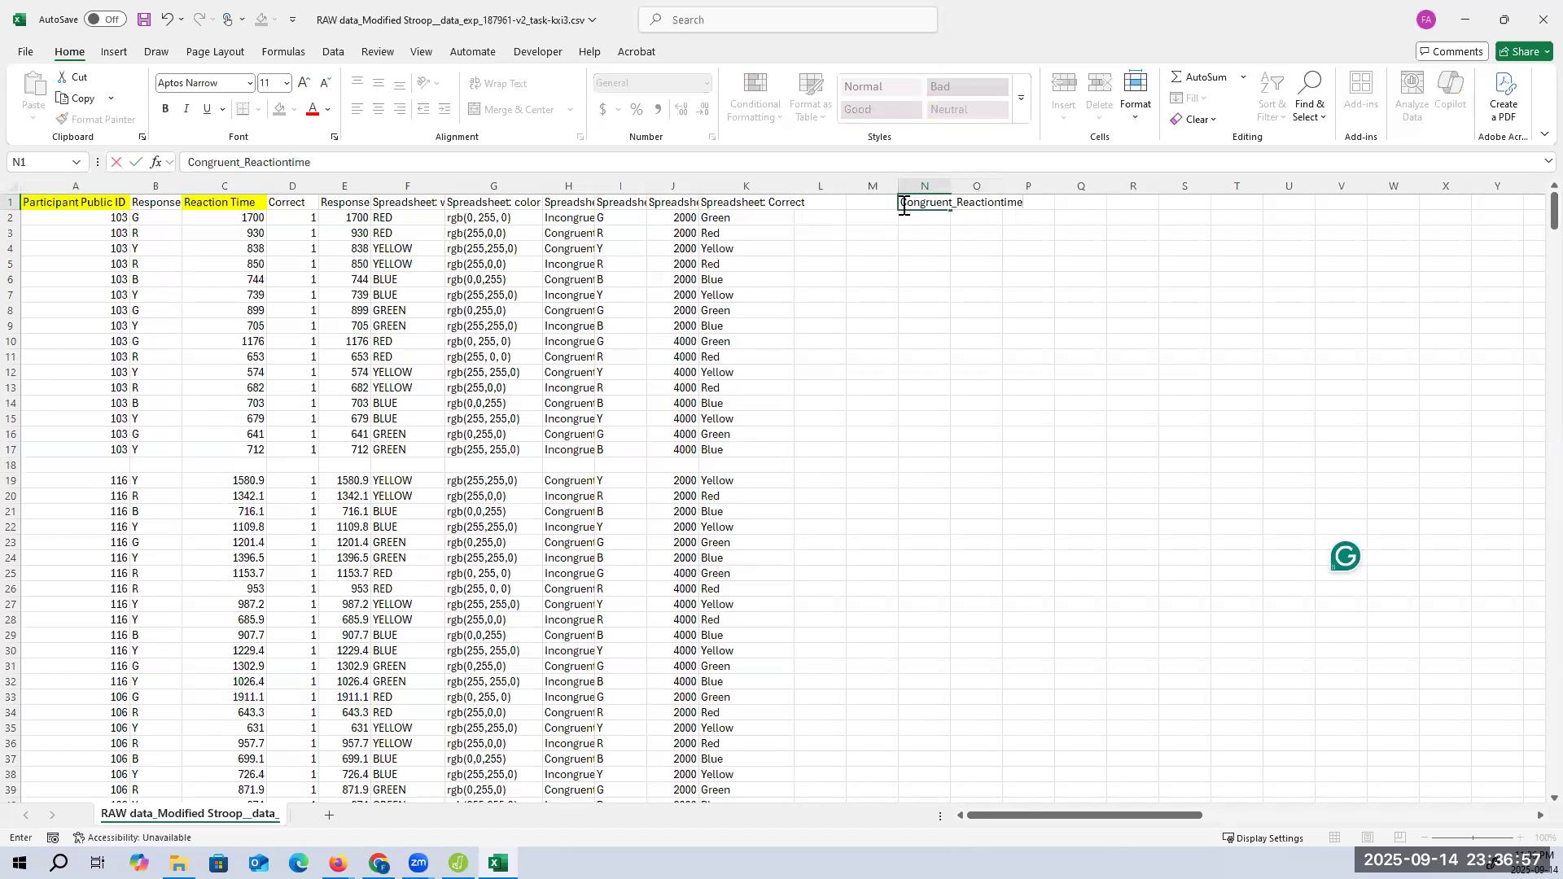
type("2s_")
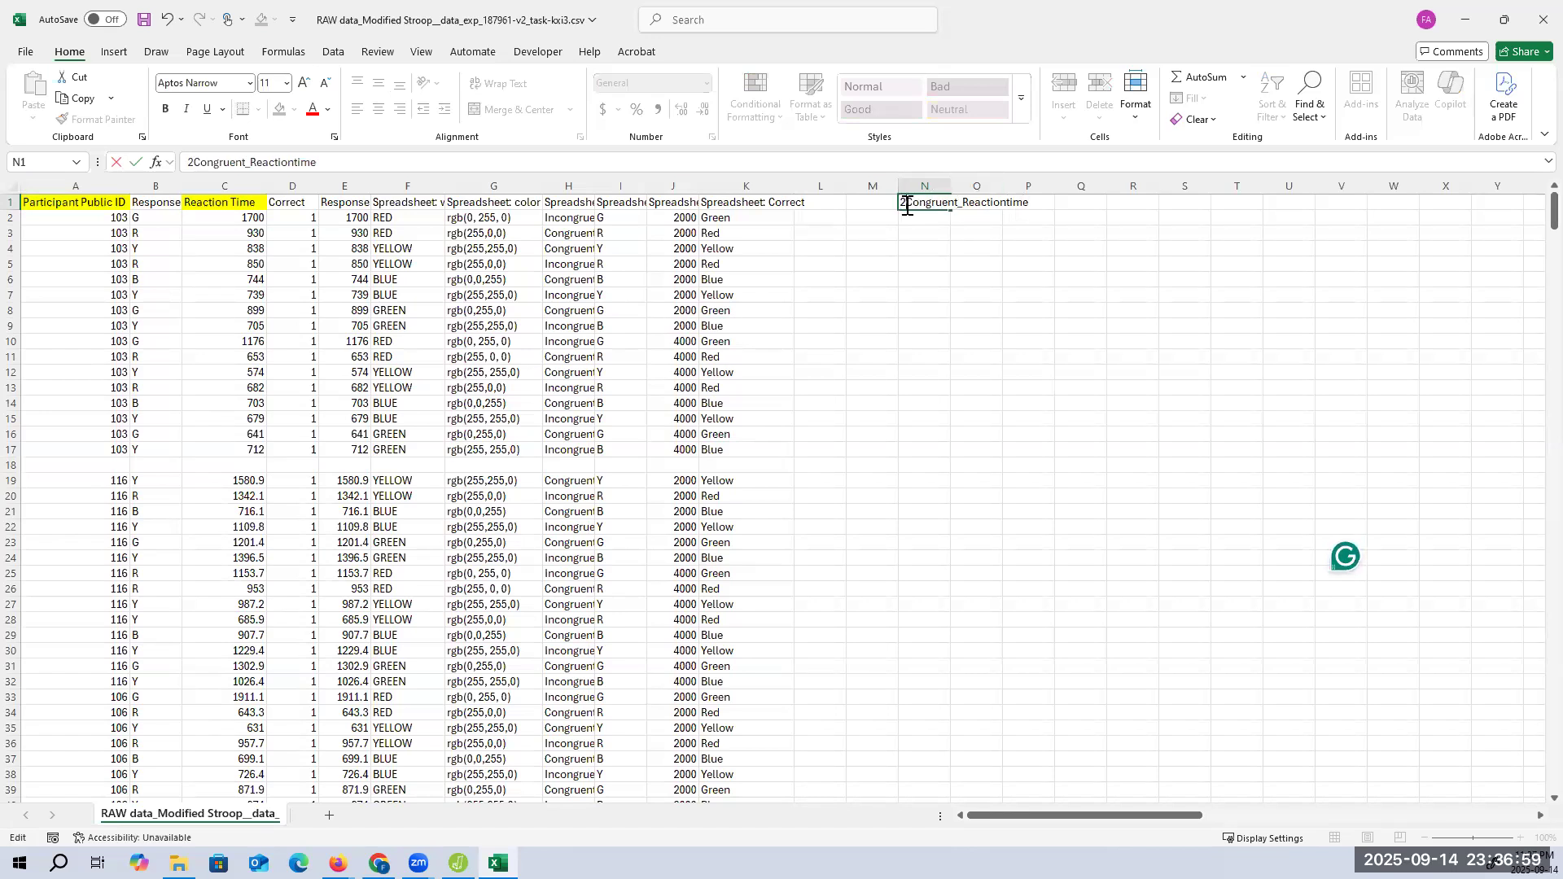
key("ctrl+Return")
left_click_drag(951, 186, 1031, 187)
key("Down")
left_click(1073, 199)
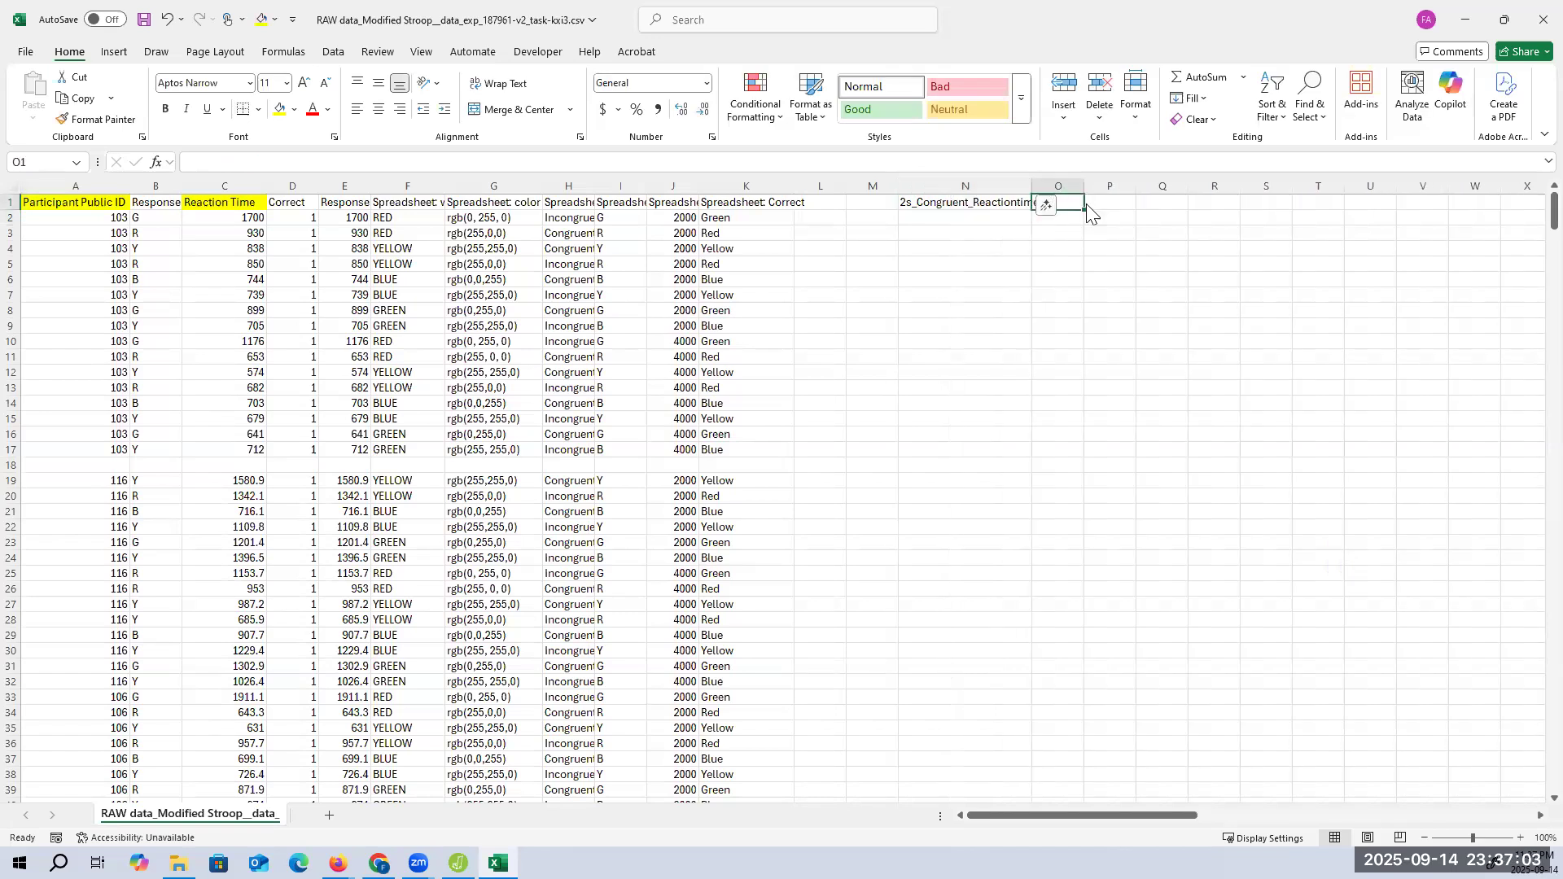
Step: Copy the N1 header into O1, change it to 4s_Congruent_Reactiontime and widen column O
left_click(965, 200)
key("ctrl+c")
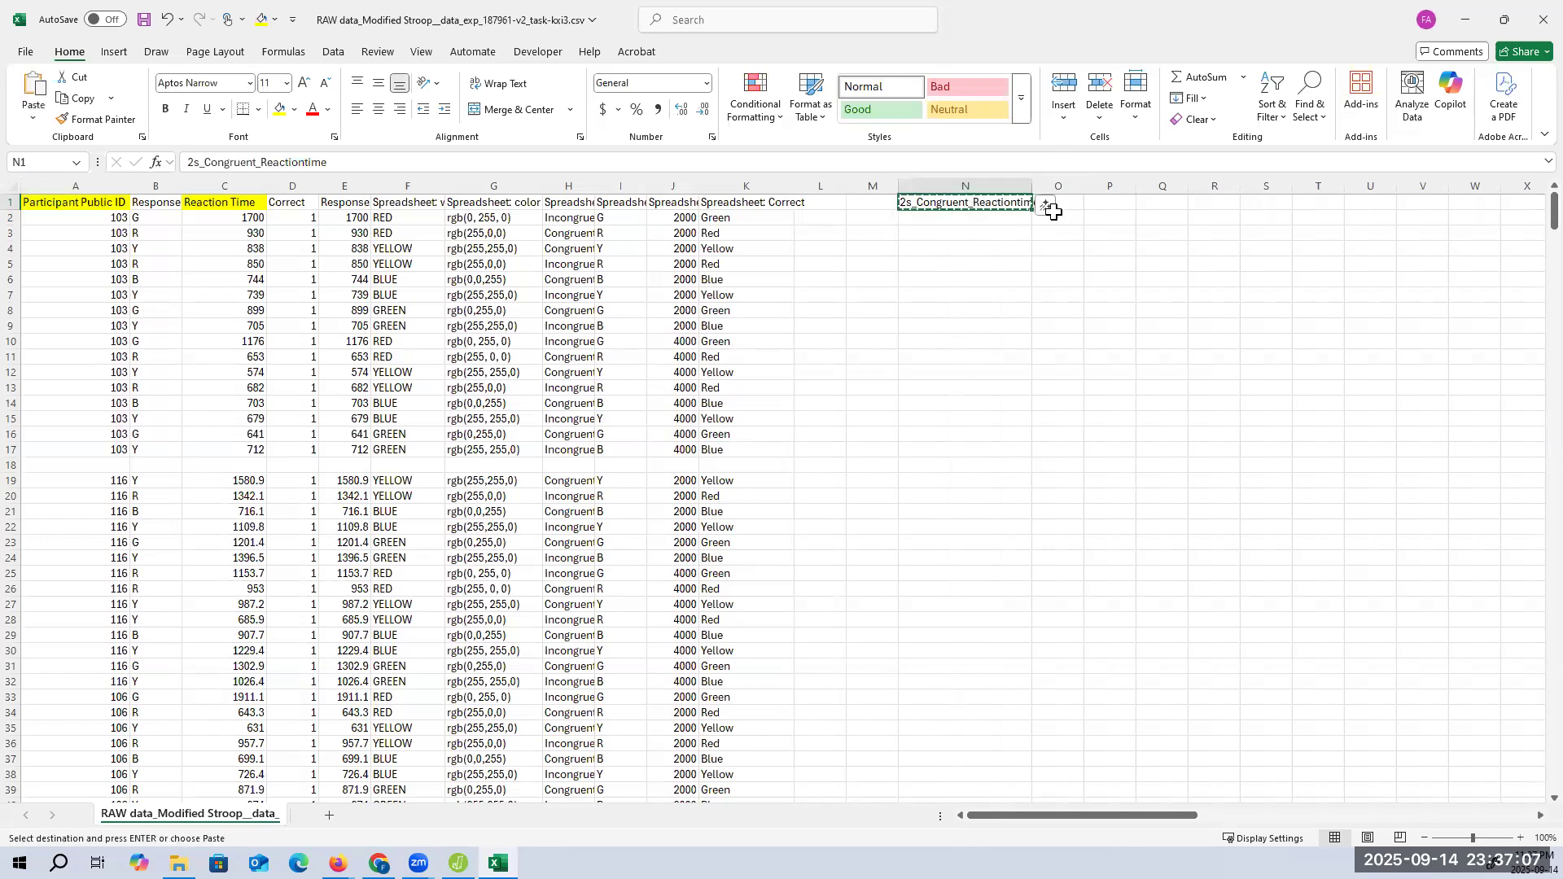
left_click(1051, 208)
key("ctrl+v")
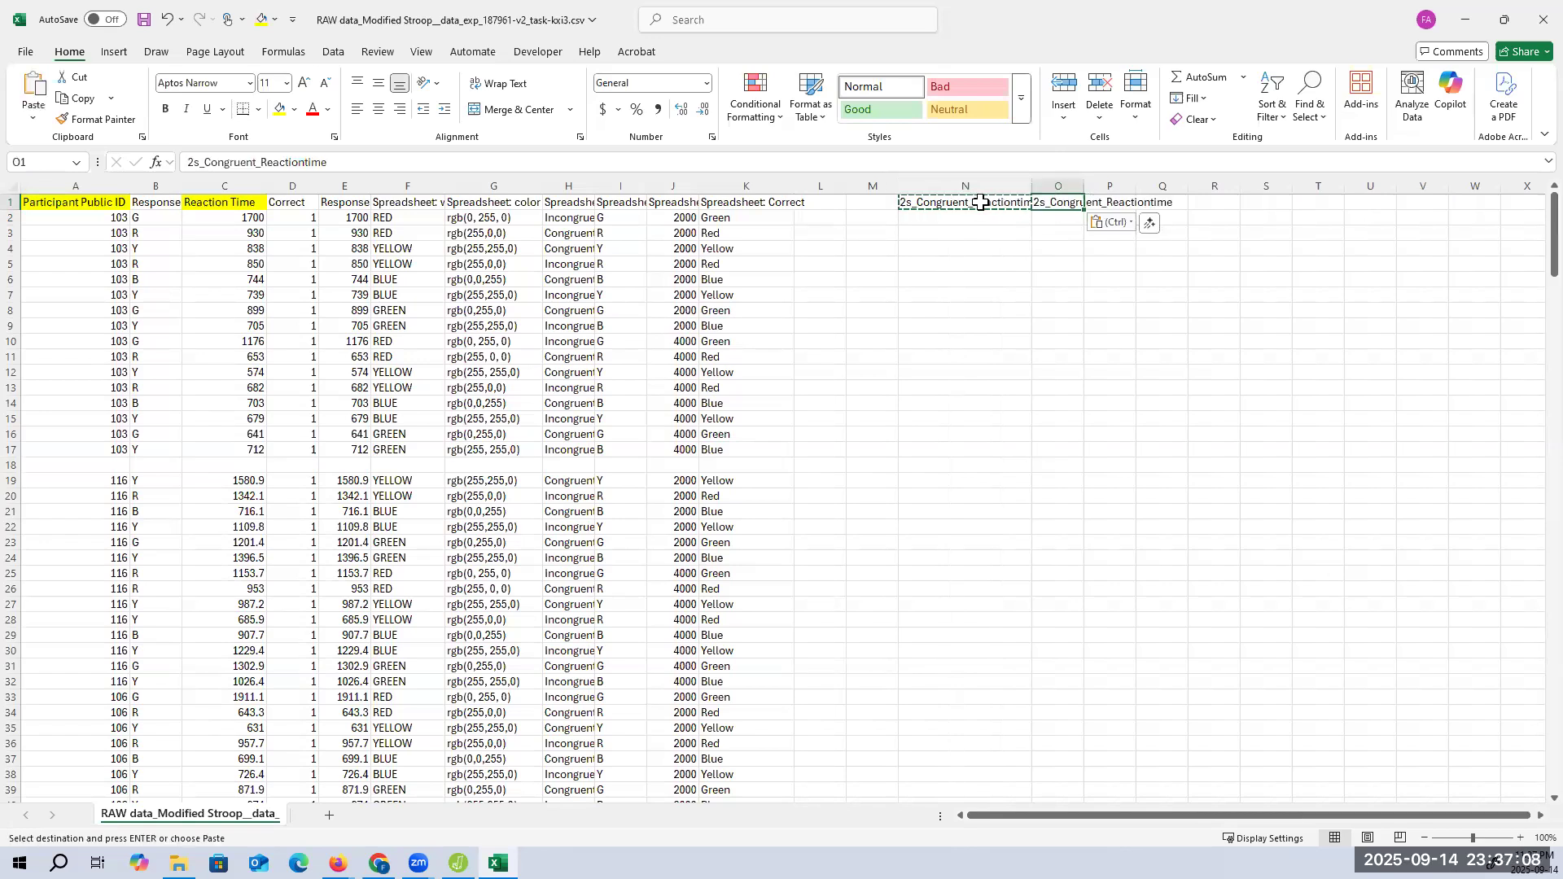
double_click(1052, 208)
key("BackSpace")
type("4")
left_click(1094, 248)
left_click_drag(1085, 186, 1168, 187)
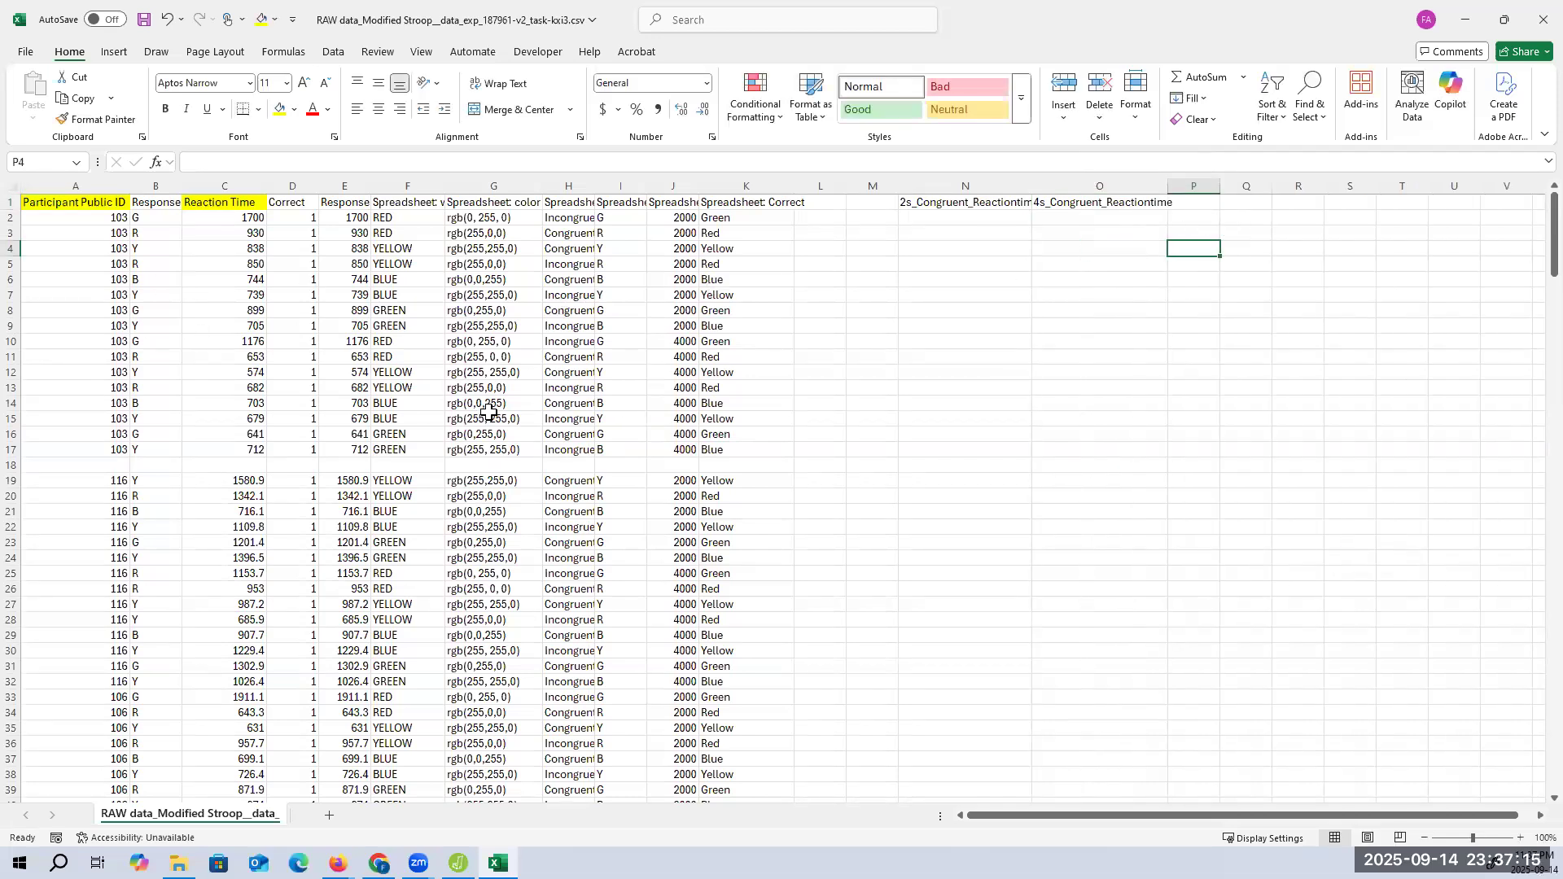
left_click(976, 219)
left_click(1101, 228)
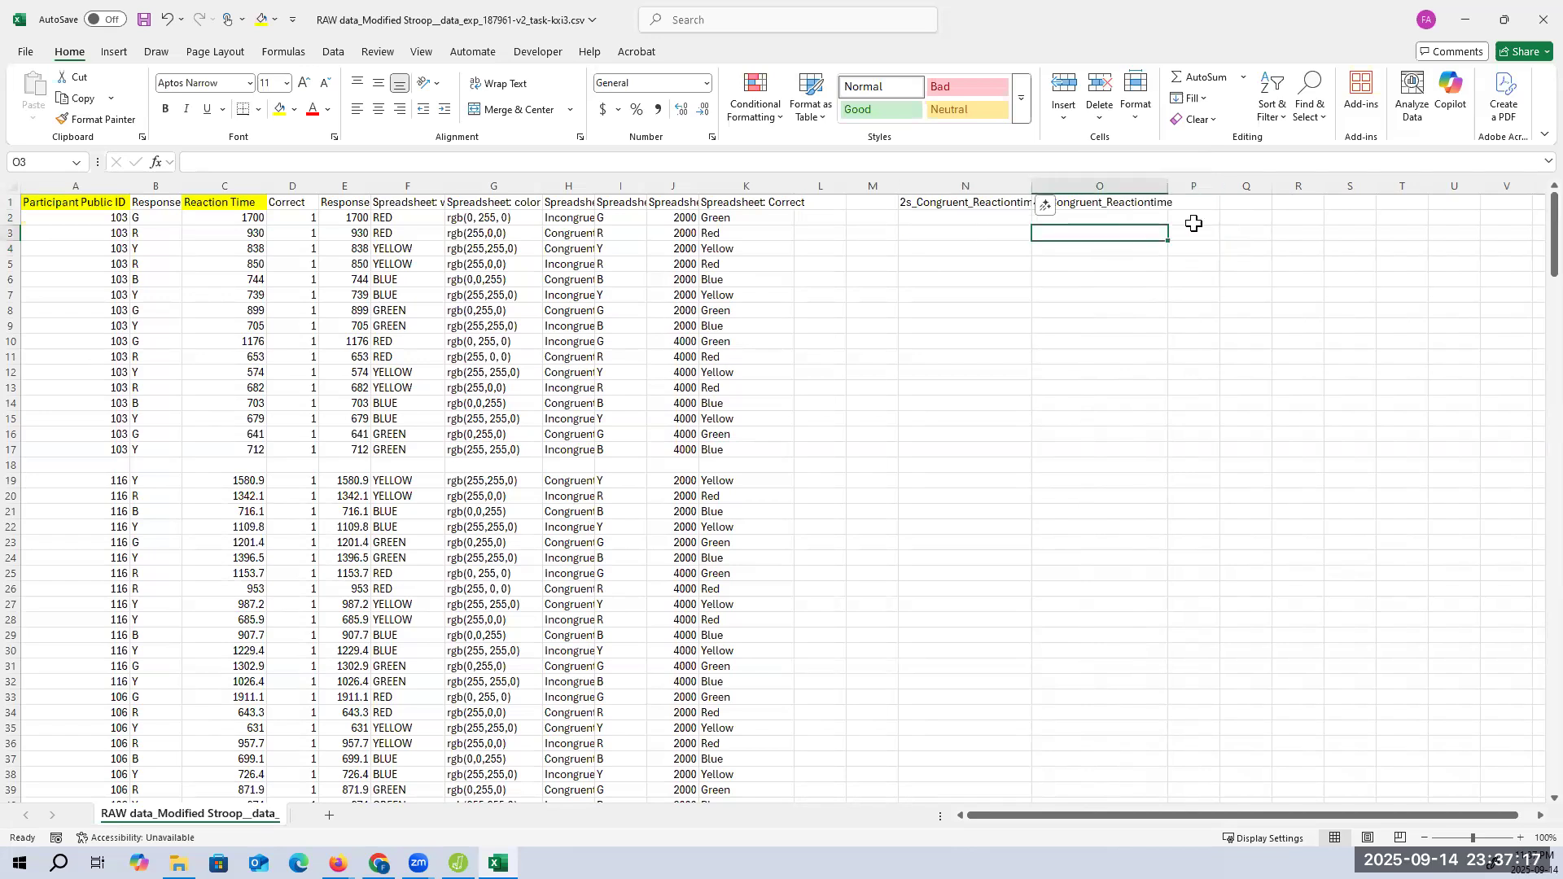
Step: Clear the two reaction-time headers in N1 and O1 and delete the blank row 18
left_click_drag(961, 202, 1173, 226)
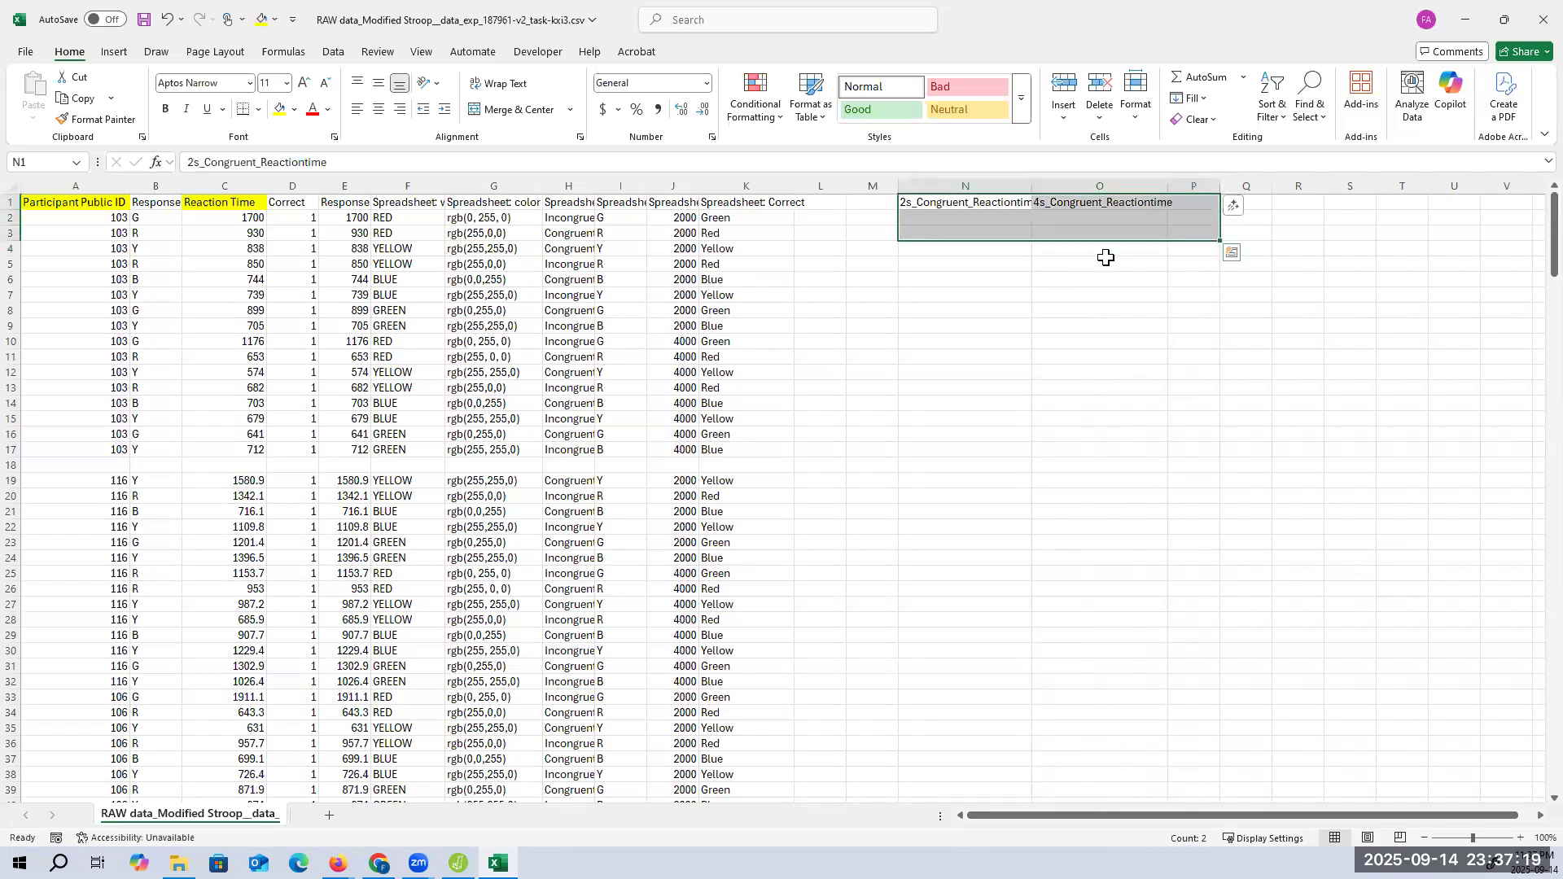
key("Delete")
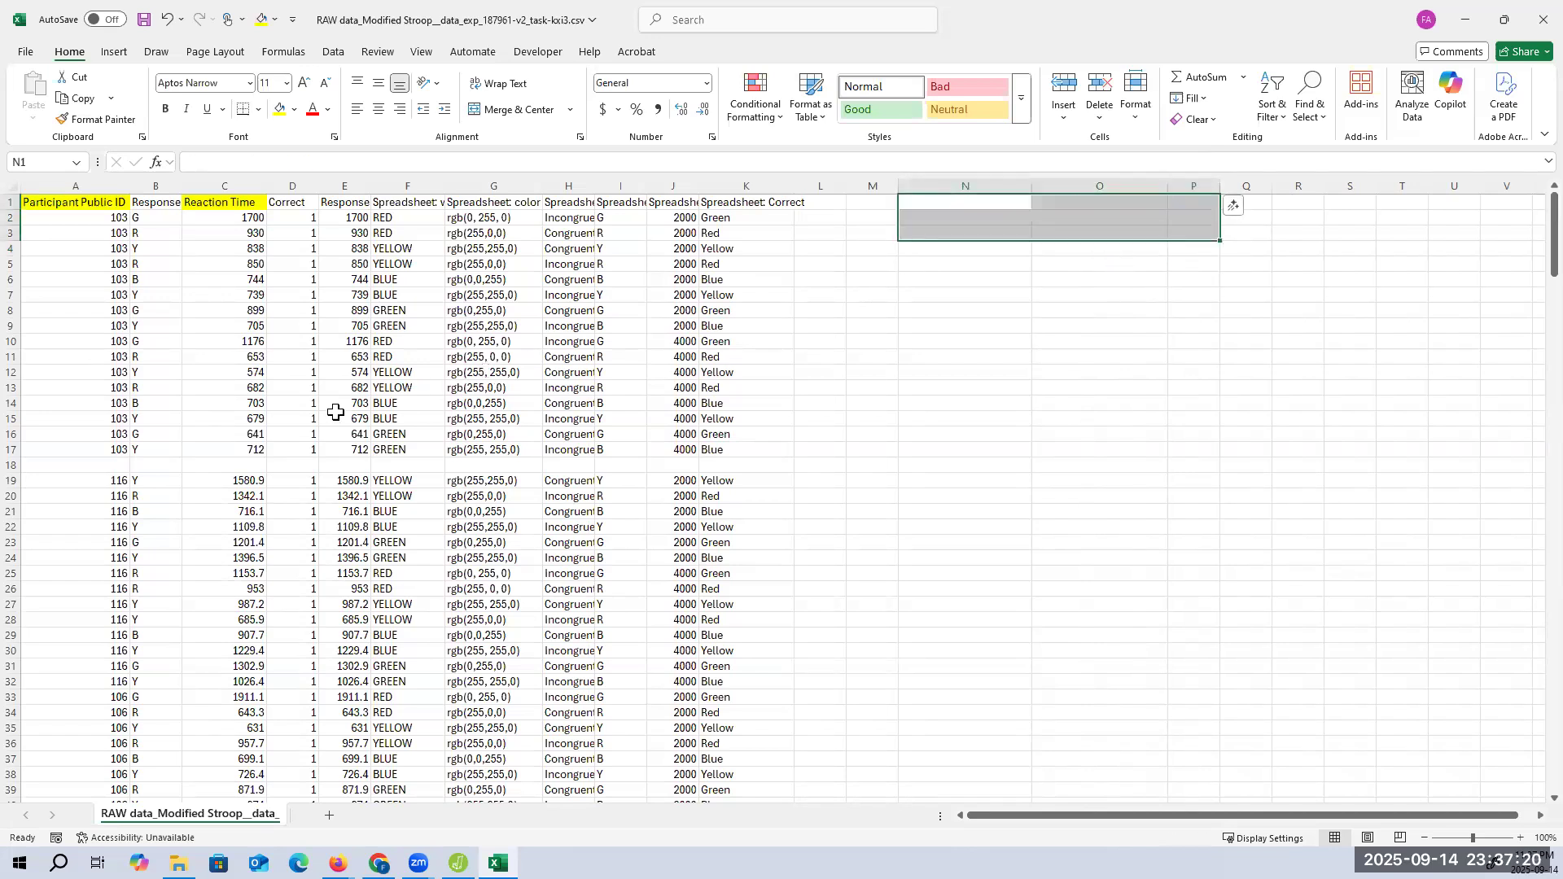
left_click(11, 465)
right_click(11, 465)
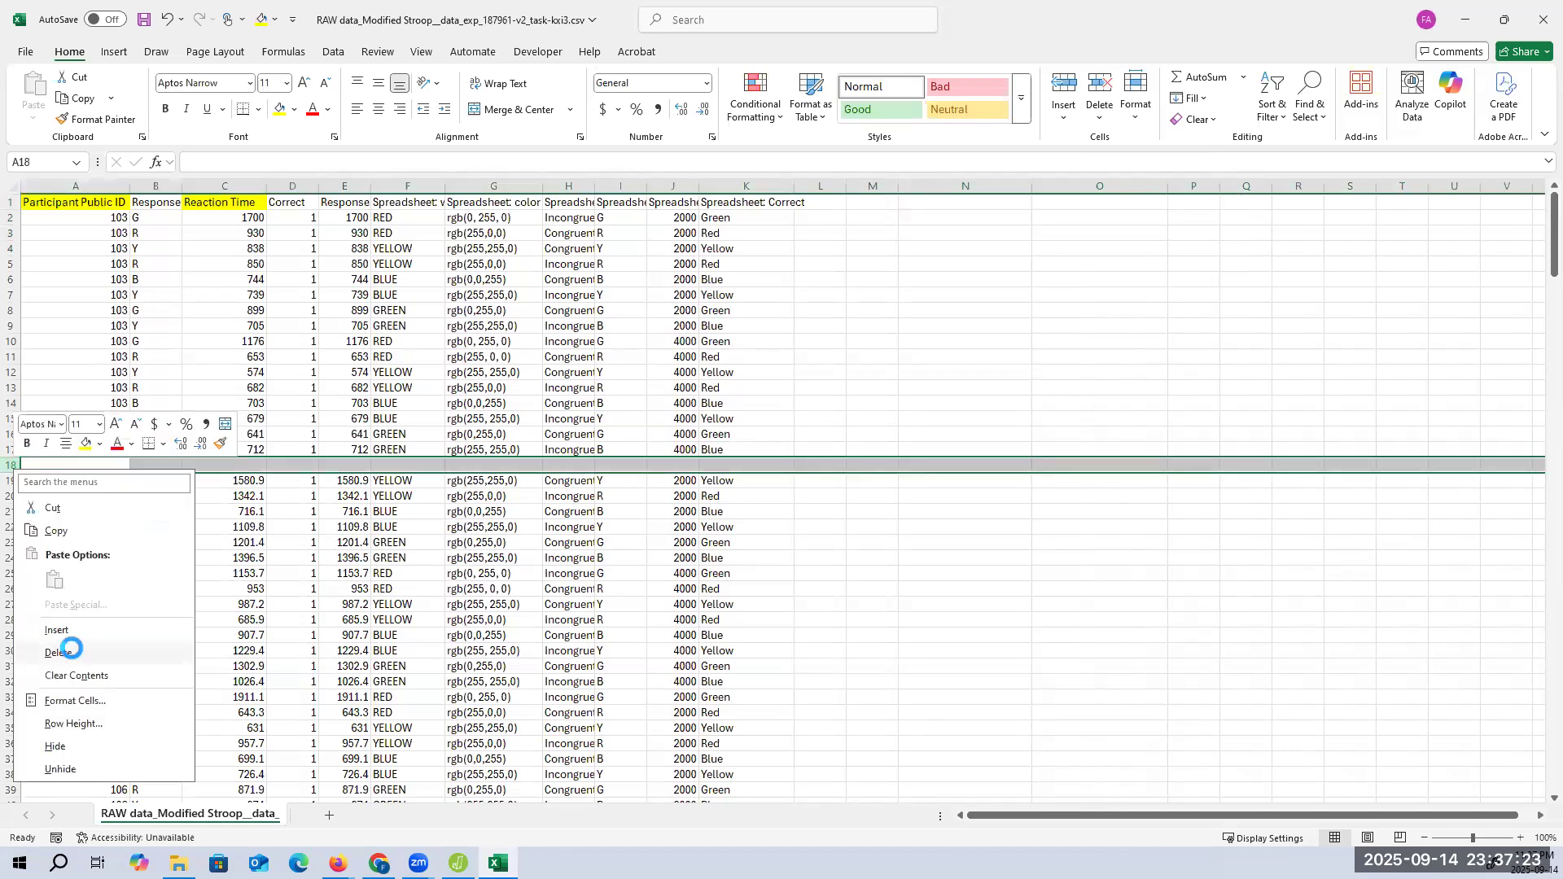
left_click(75, 653)
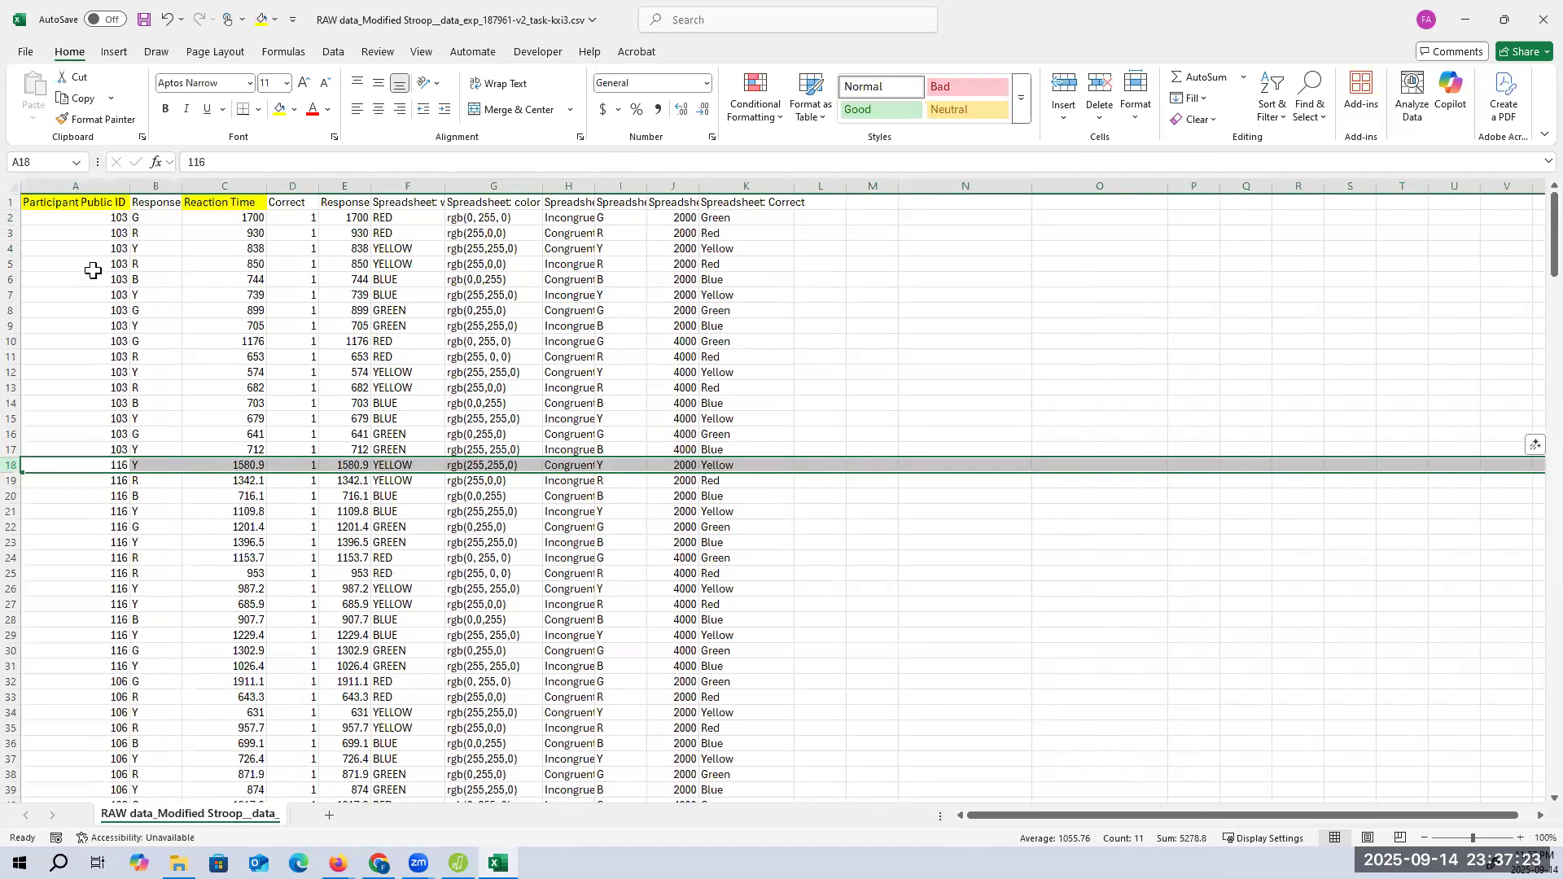
Step: Turn on filtering for the header row and filter the congruency column to show only Congruent trials
left_click(102, 203)
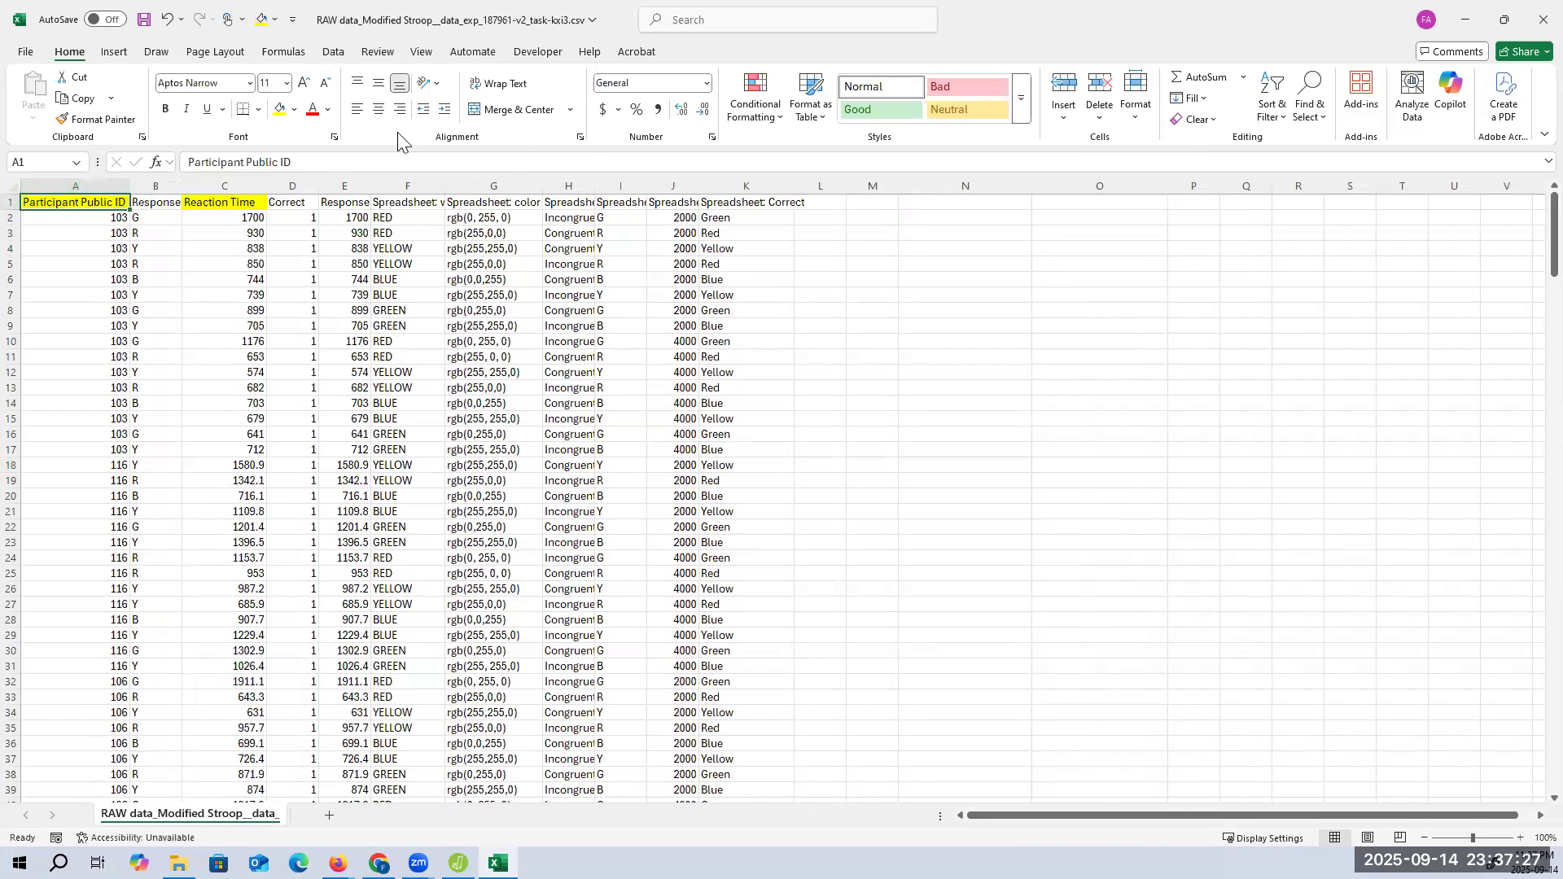
left_click(334, 52)
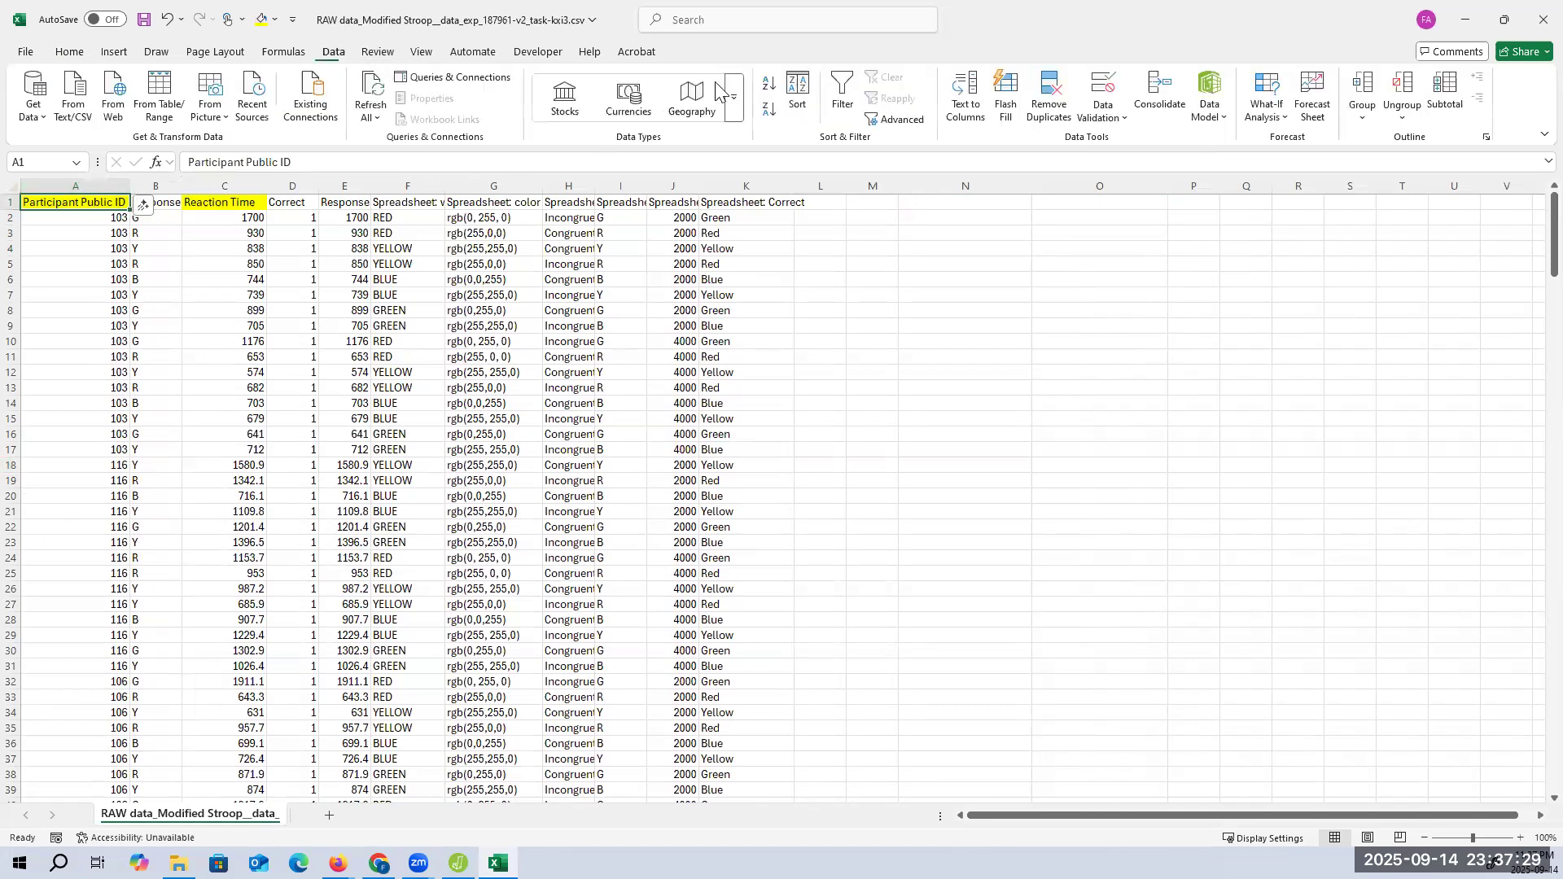
left_click(843, 94)
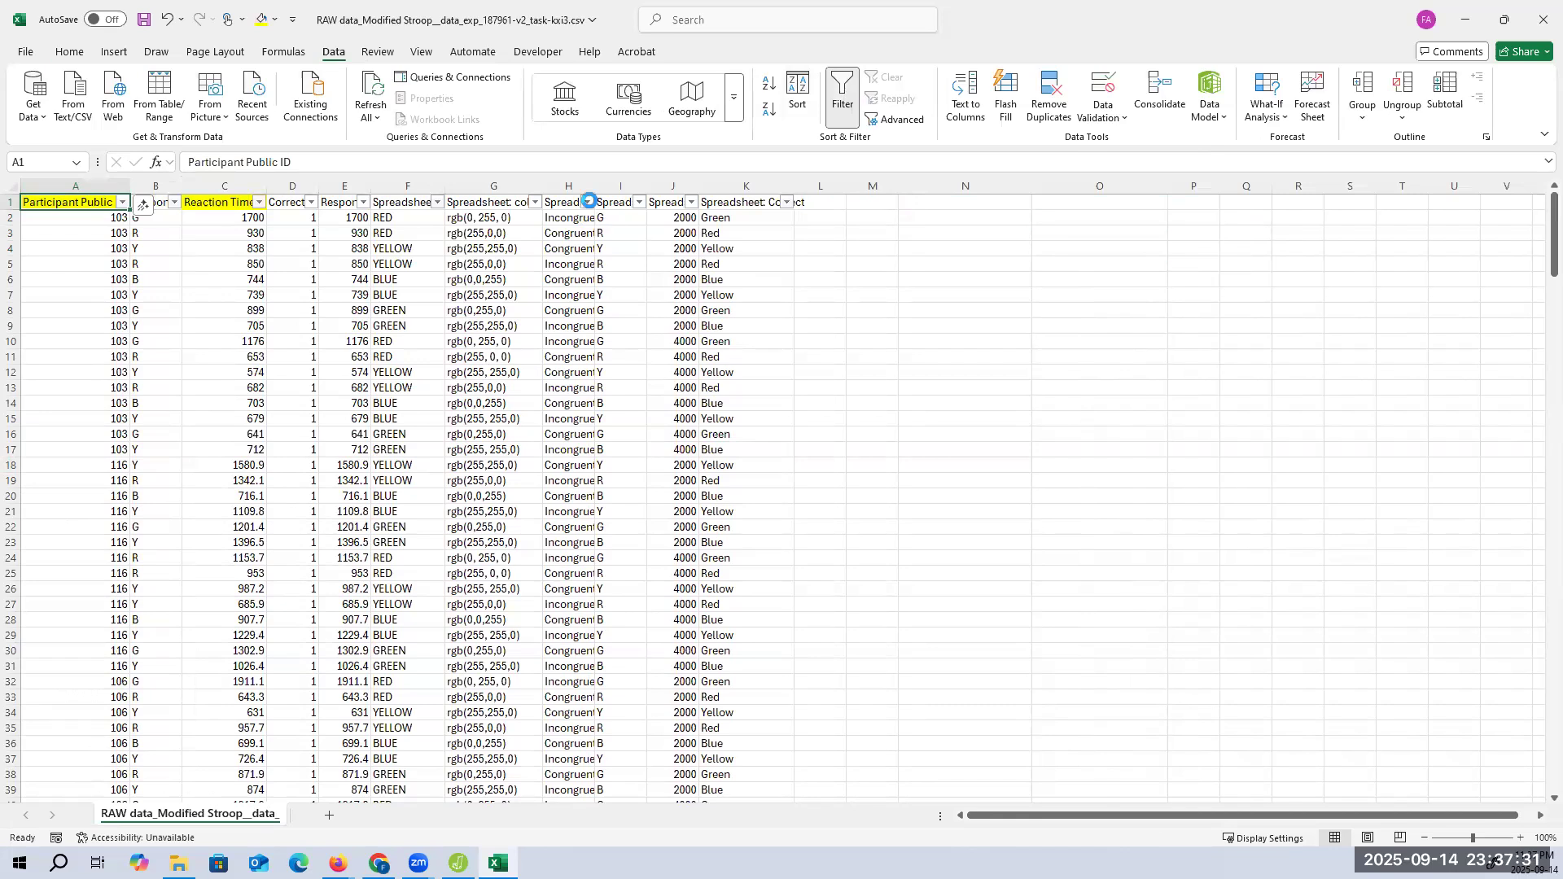
left_click(587, 202)
left_click(423, 445)
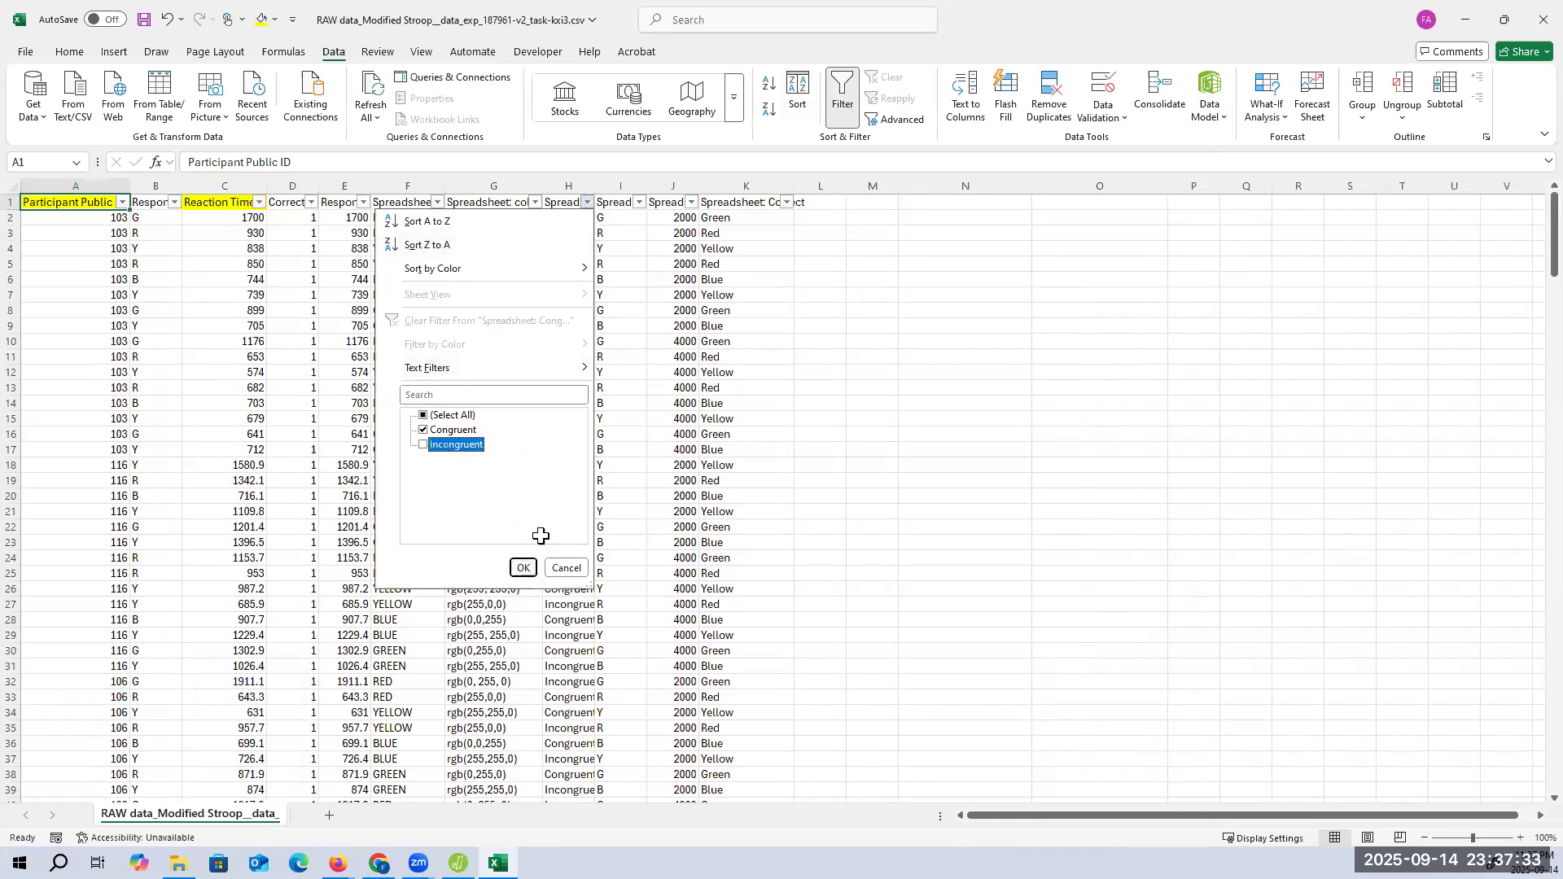
key("Return")
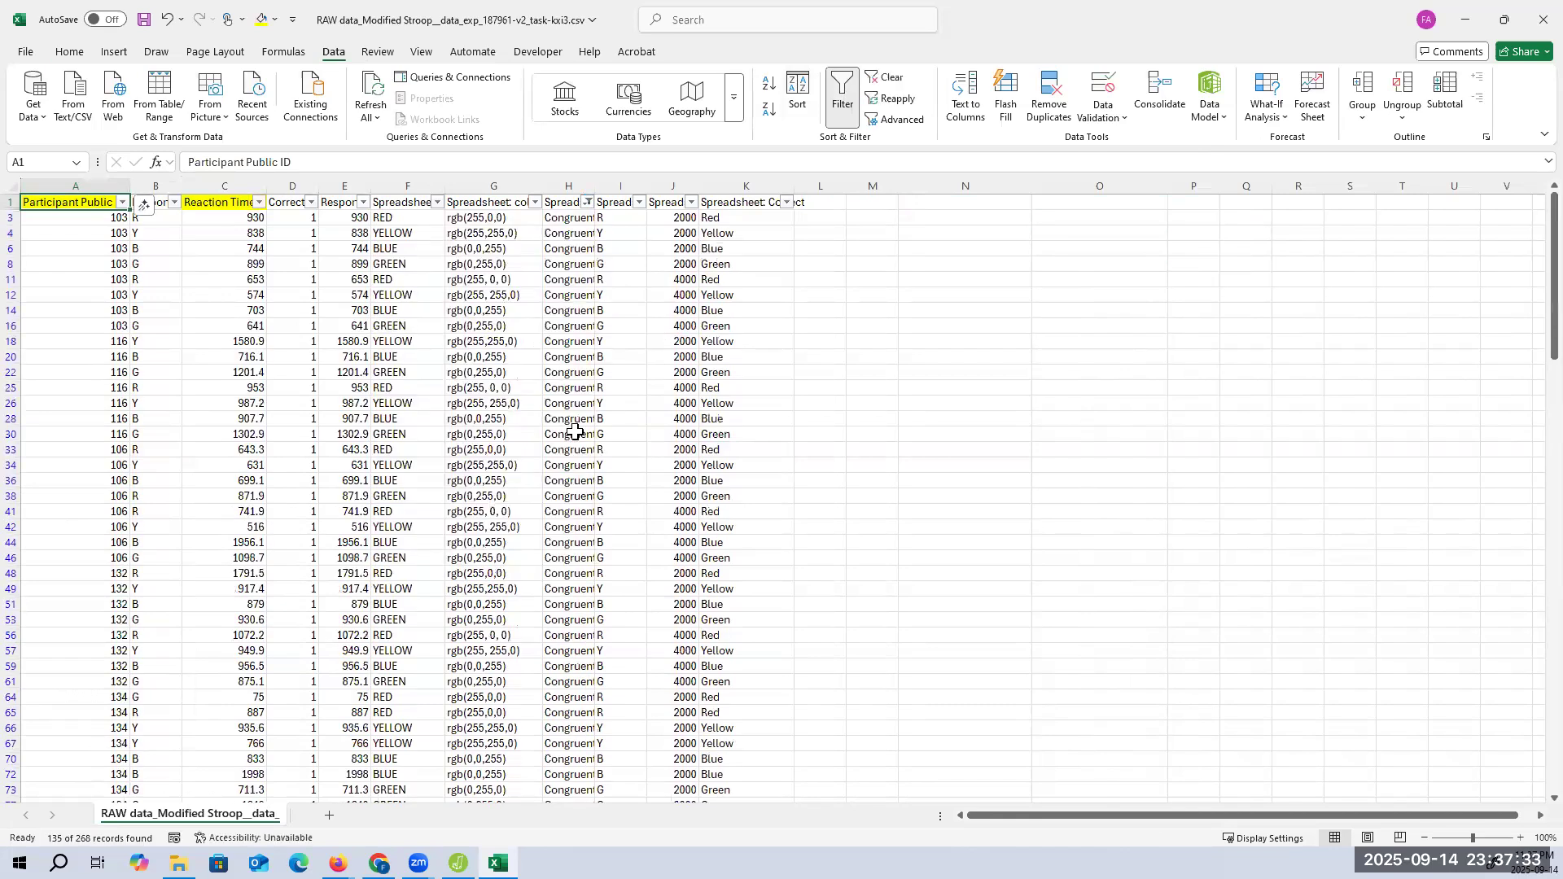
Step: Filter the duration column in column J to show only the 2000 trials
left_click(691, 202)
left_click(529, 444)
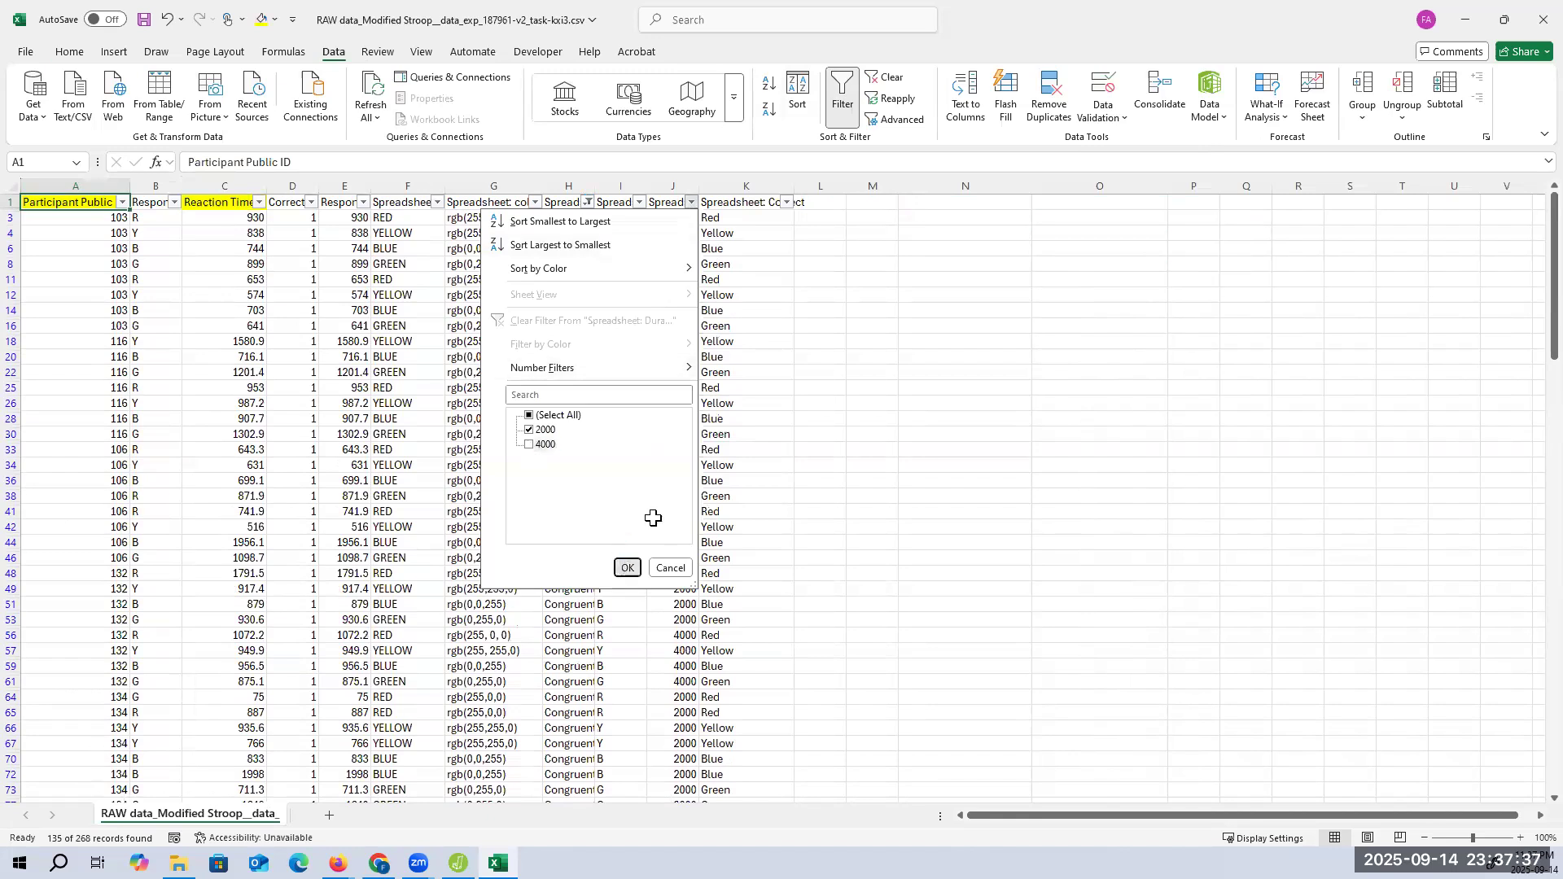
key("Return")
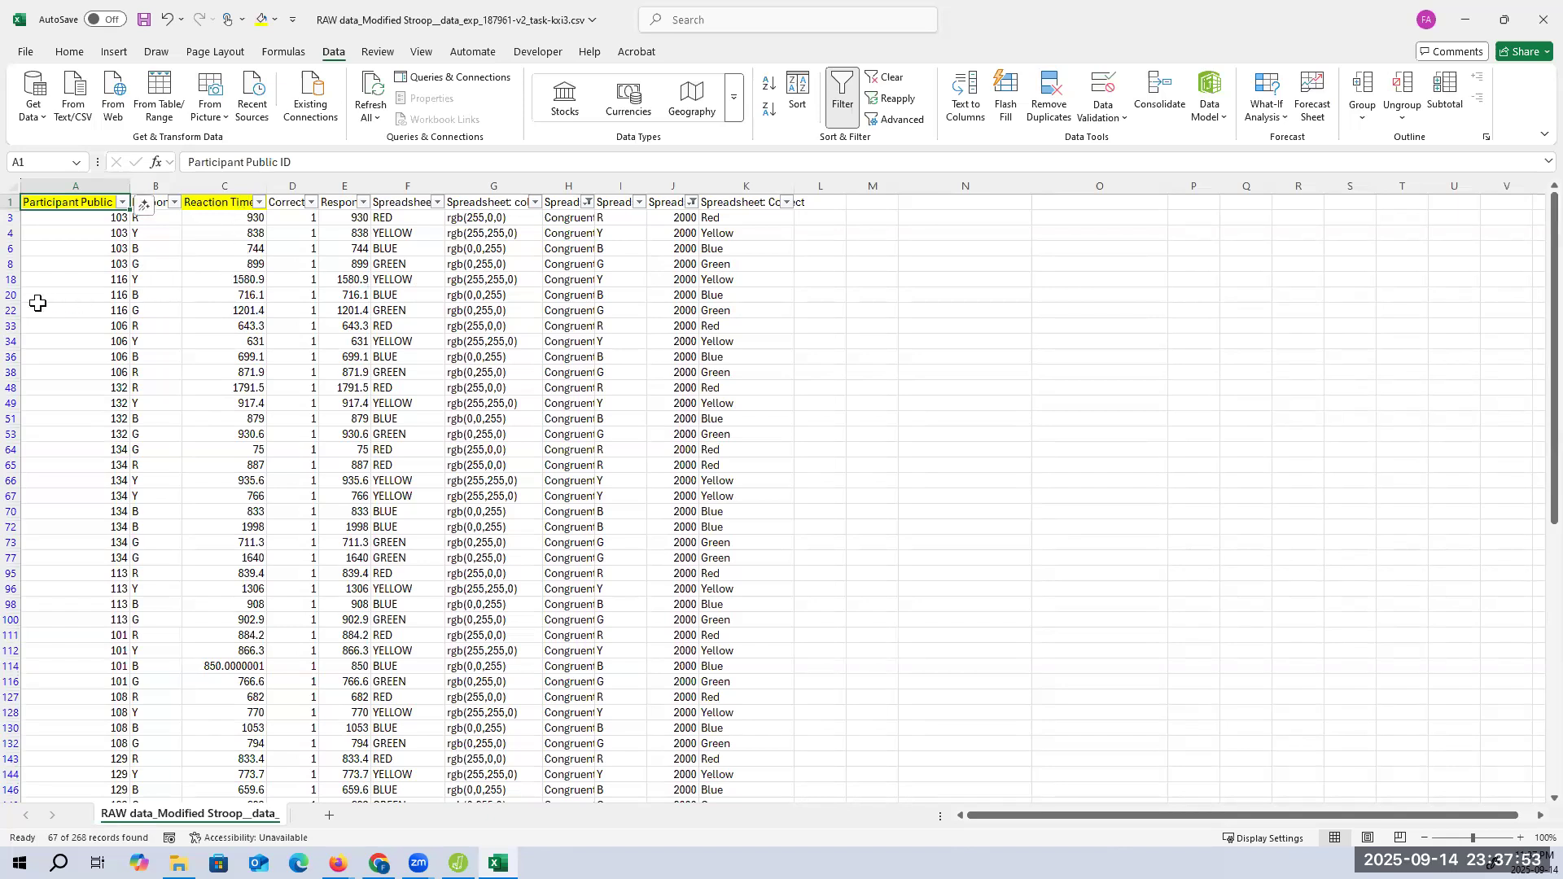
Step: Insert a blank row at row 18 and copy the first participant's reaction times from C3:C8 to N3
right_click(12, 280)
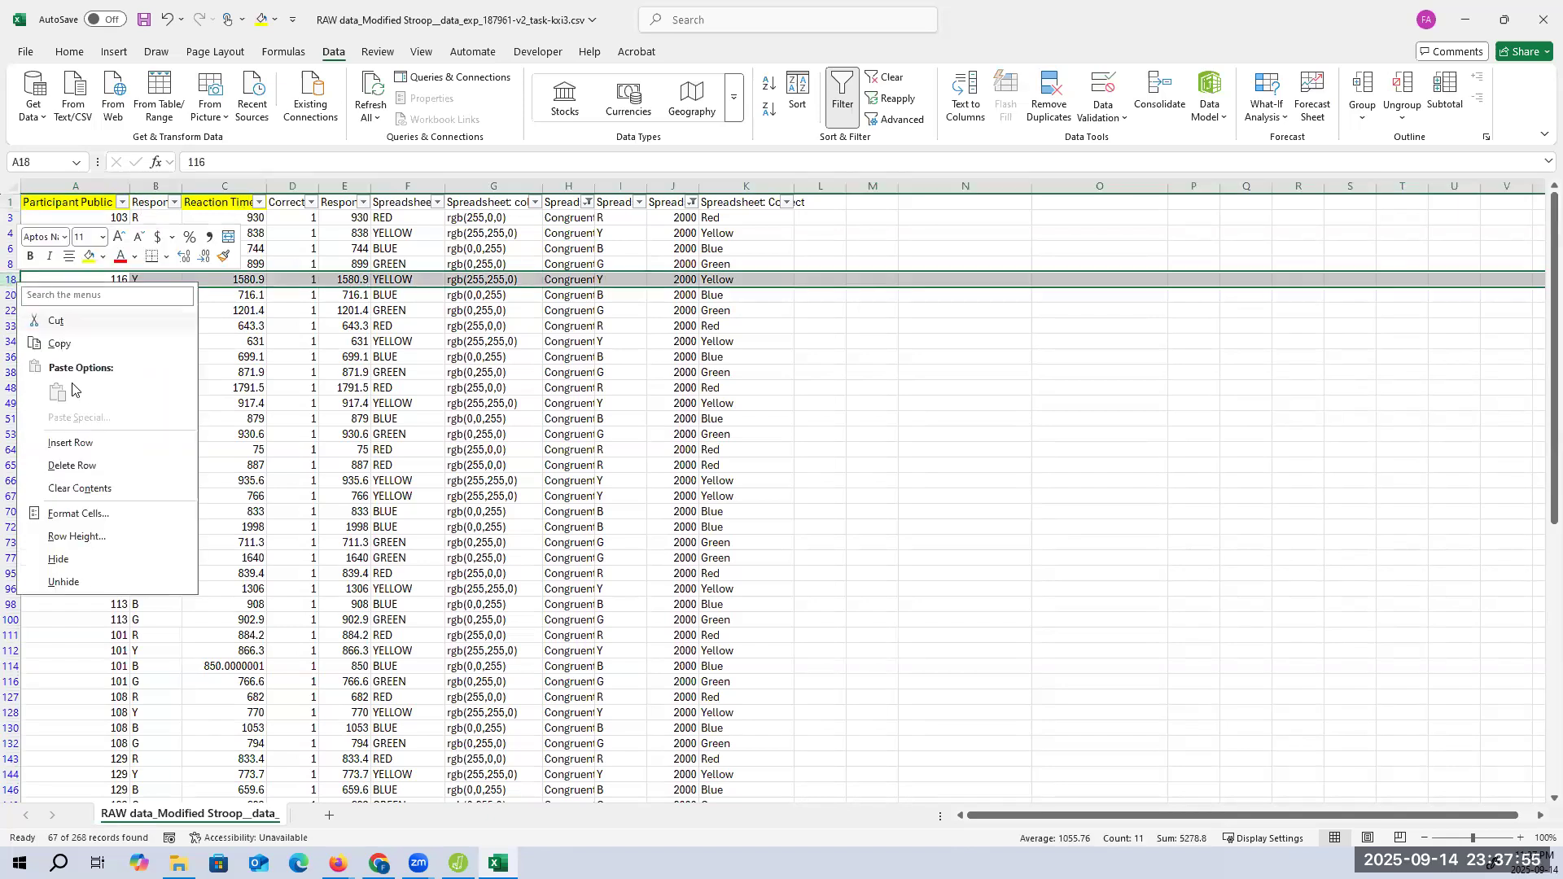
left_click(78, 445)
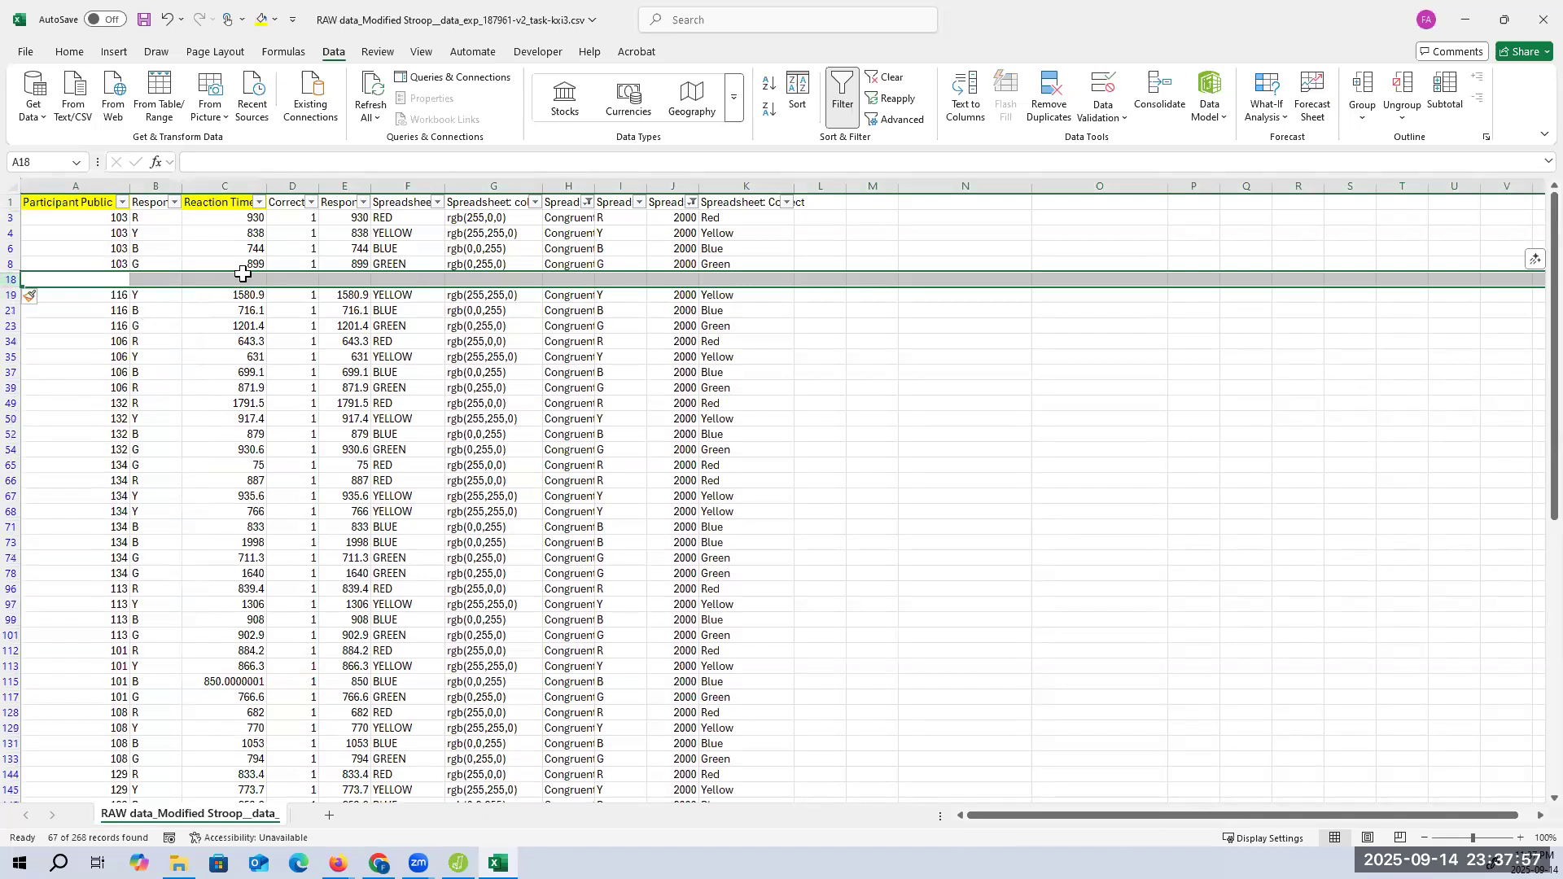
left_click_drag(248, 218, 246, 275)
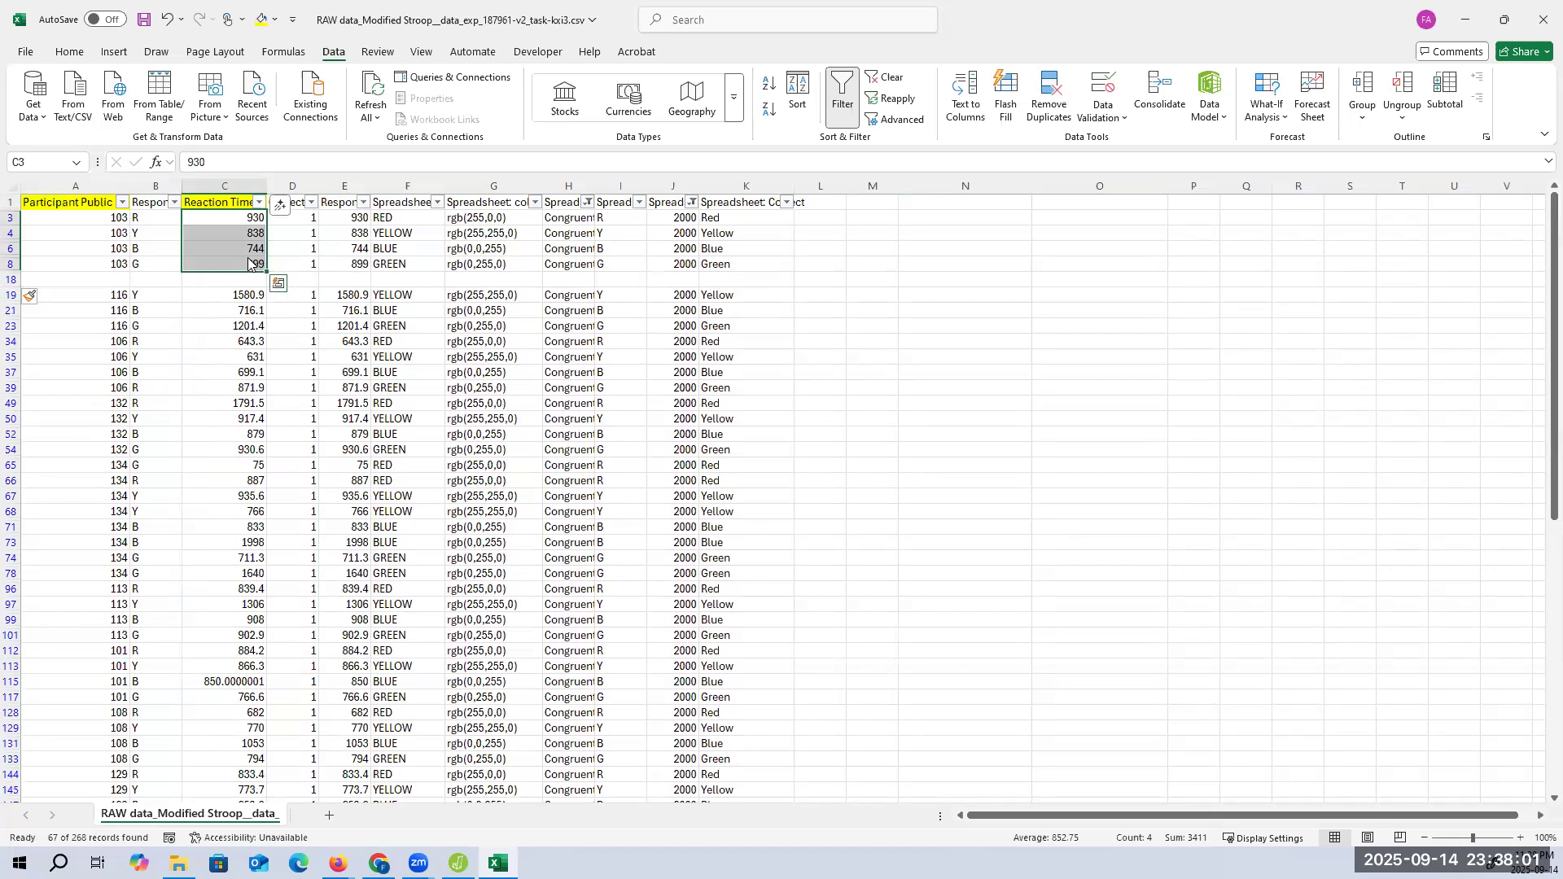
right_click(250, 263)
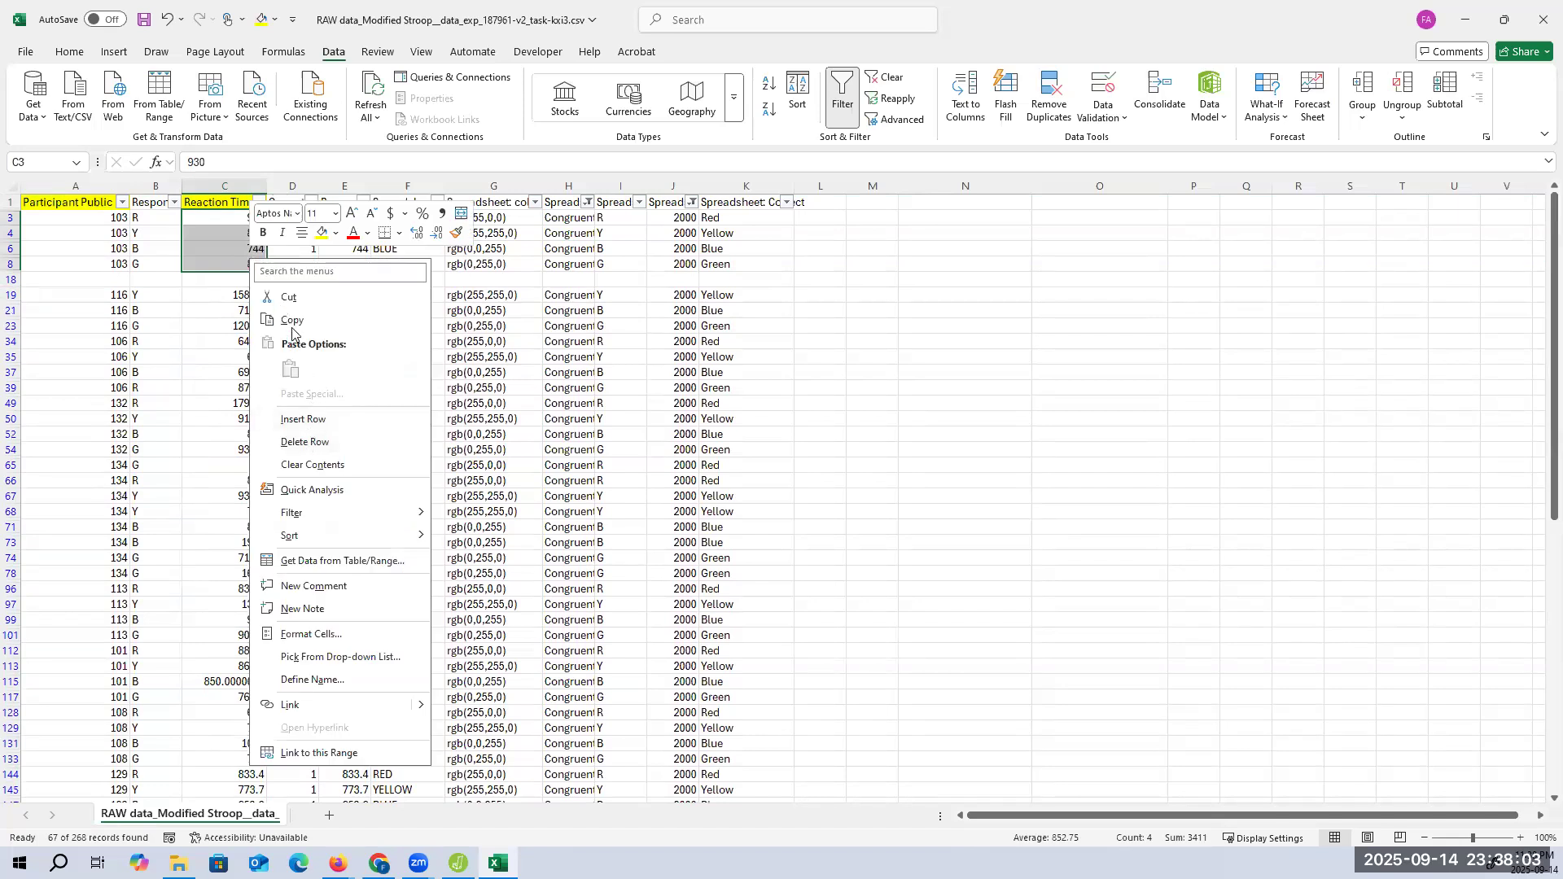
left_click(290, 318)
left_click(921, 218)
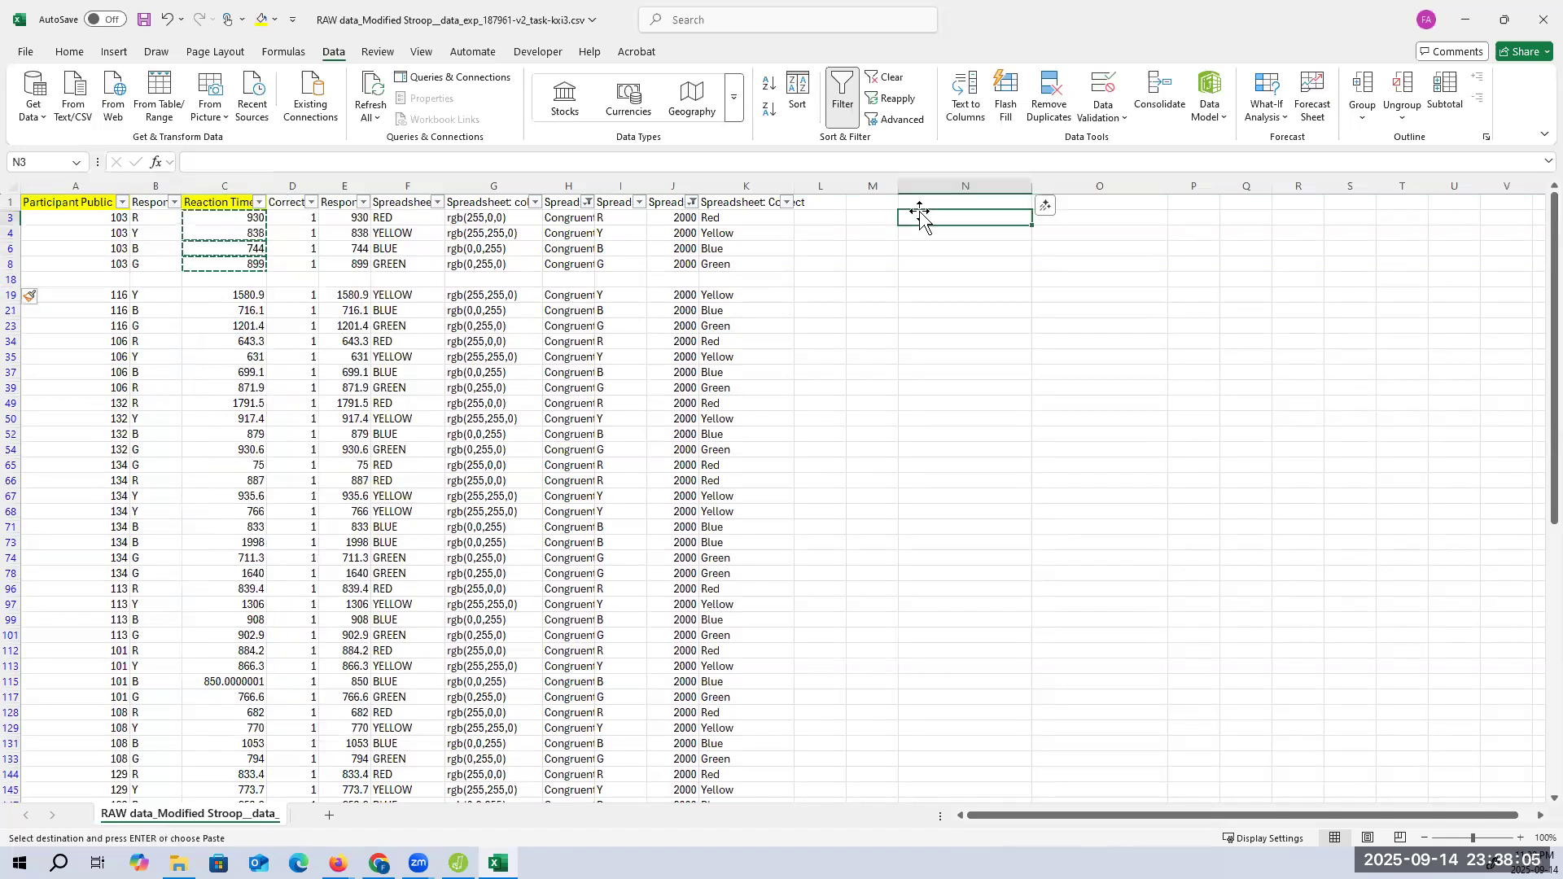
right_click(921, 218)
left_click(980, 320)
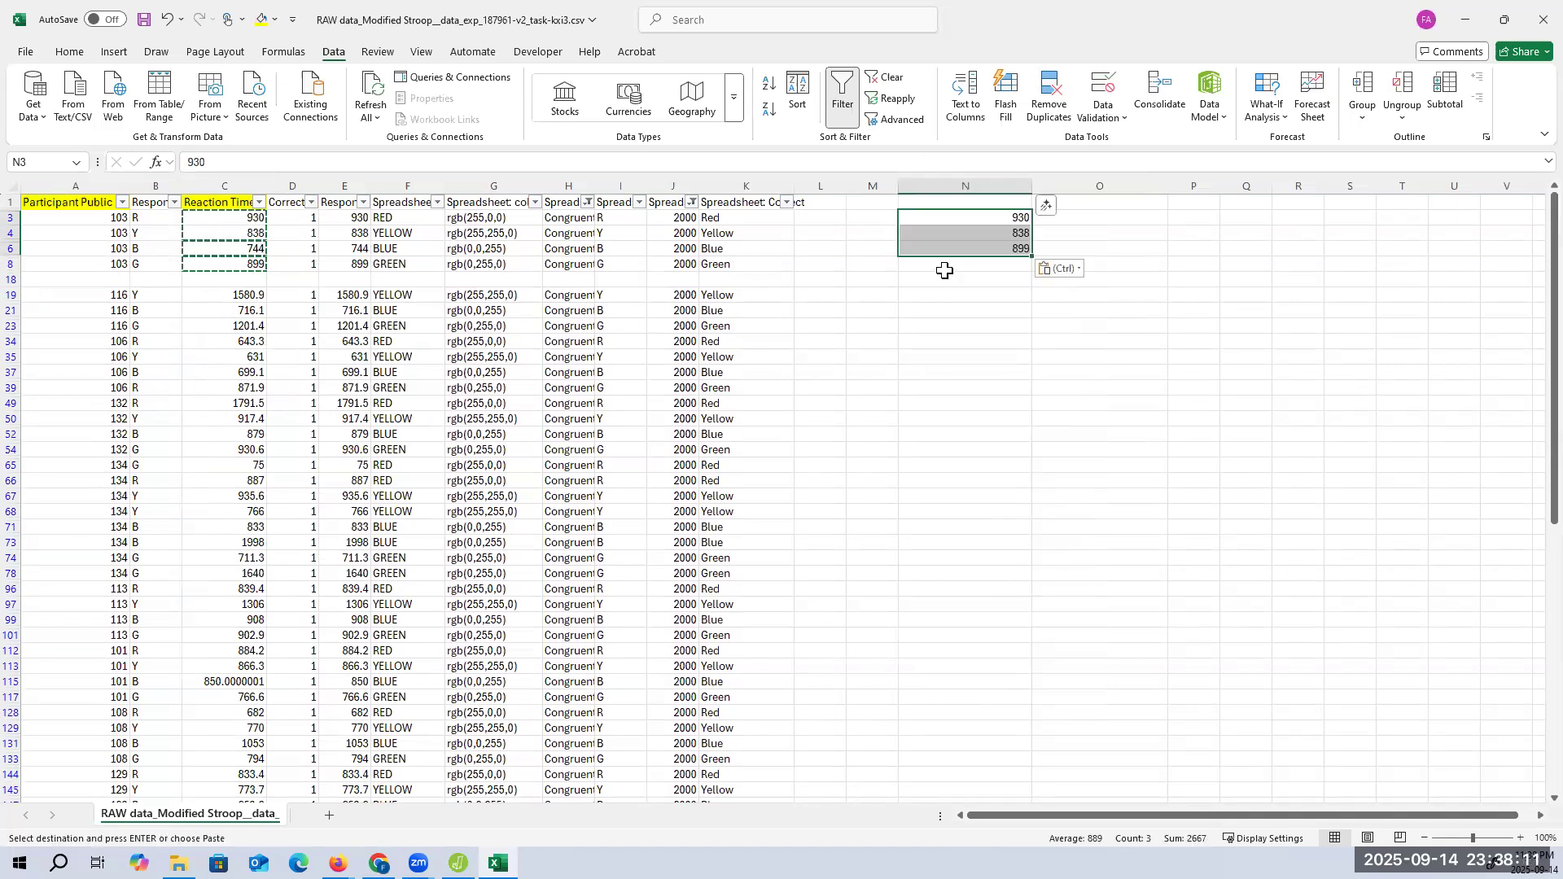
Step: Try copying the first participant's four reaction times from column C to N3 again
left_click(250, 248)
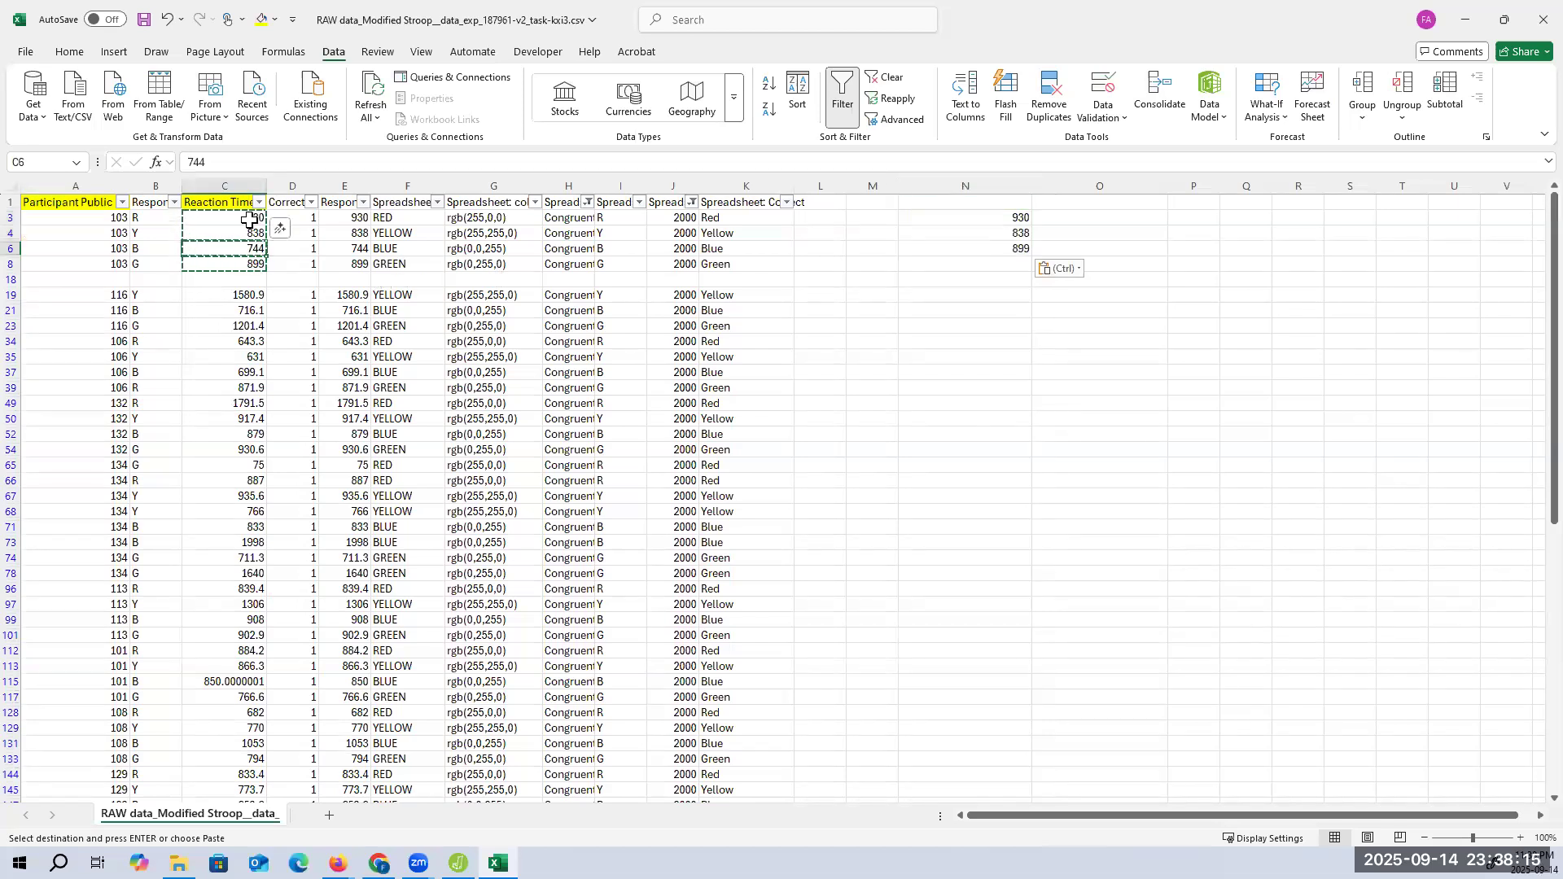
left_click_drag(249, 219, 254, 257)
right_click(254, 260)
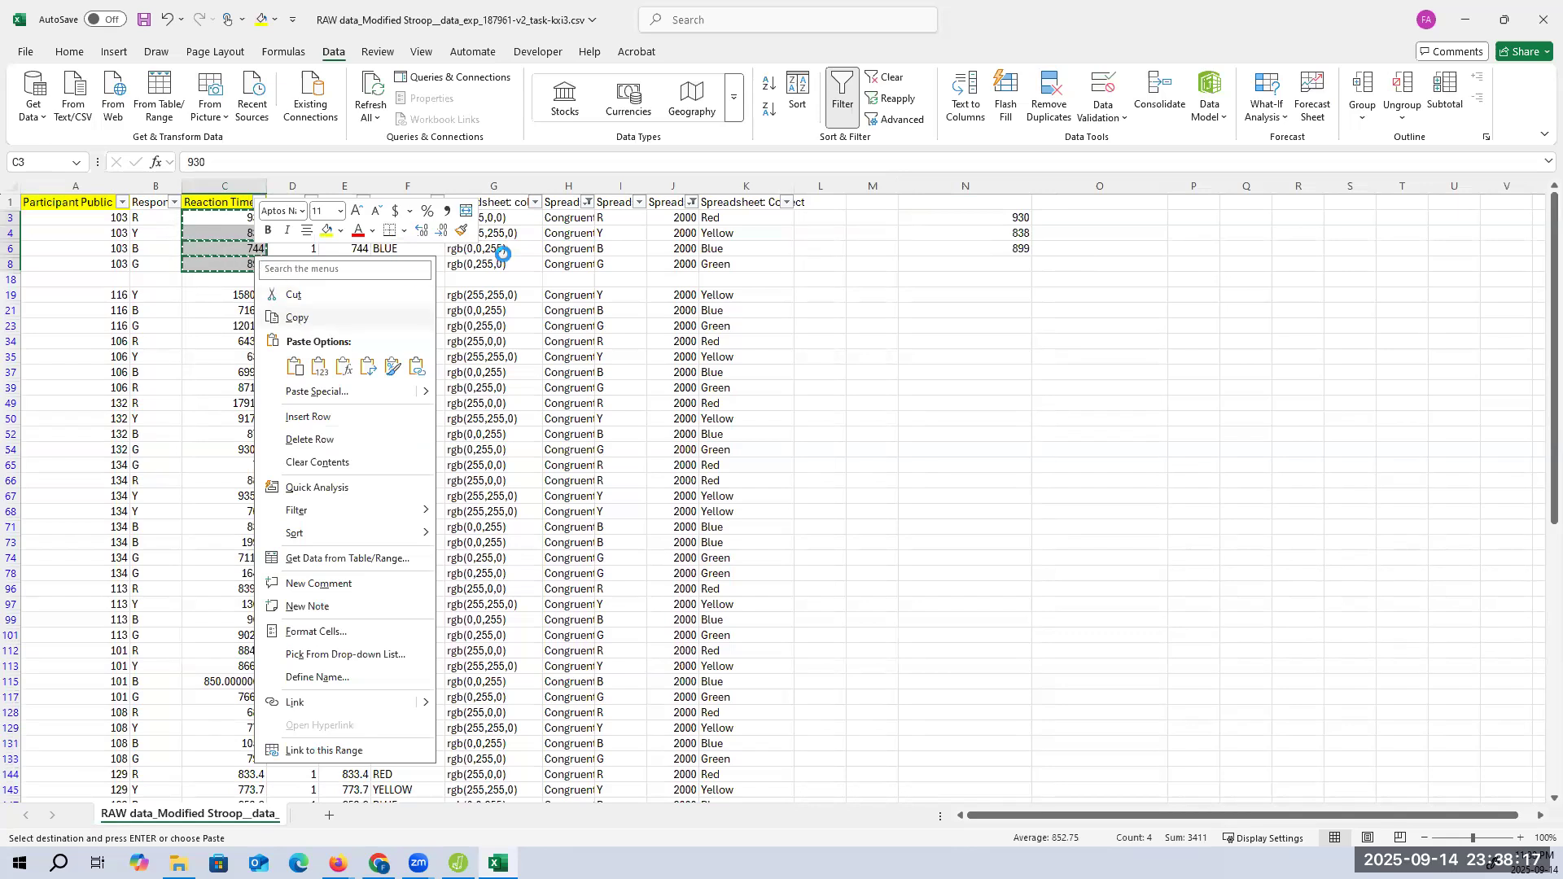
left_click(326, 318)
right_click(1019, 220)
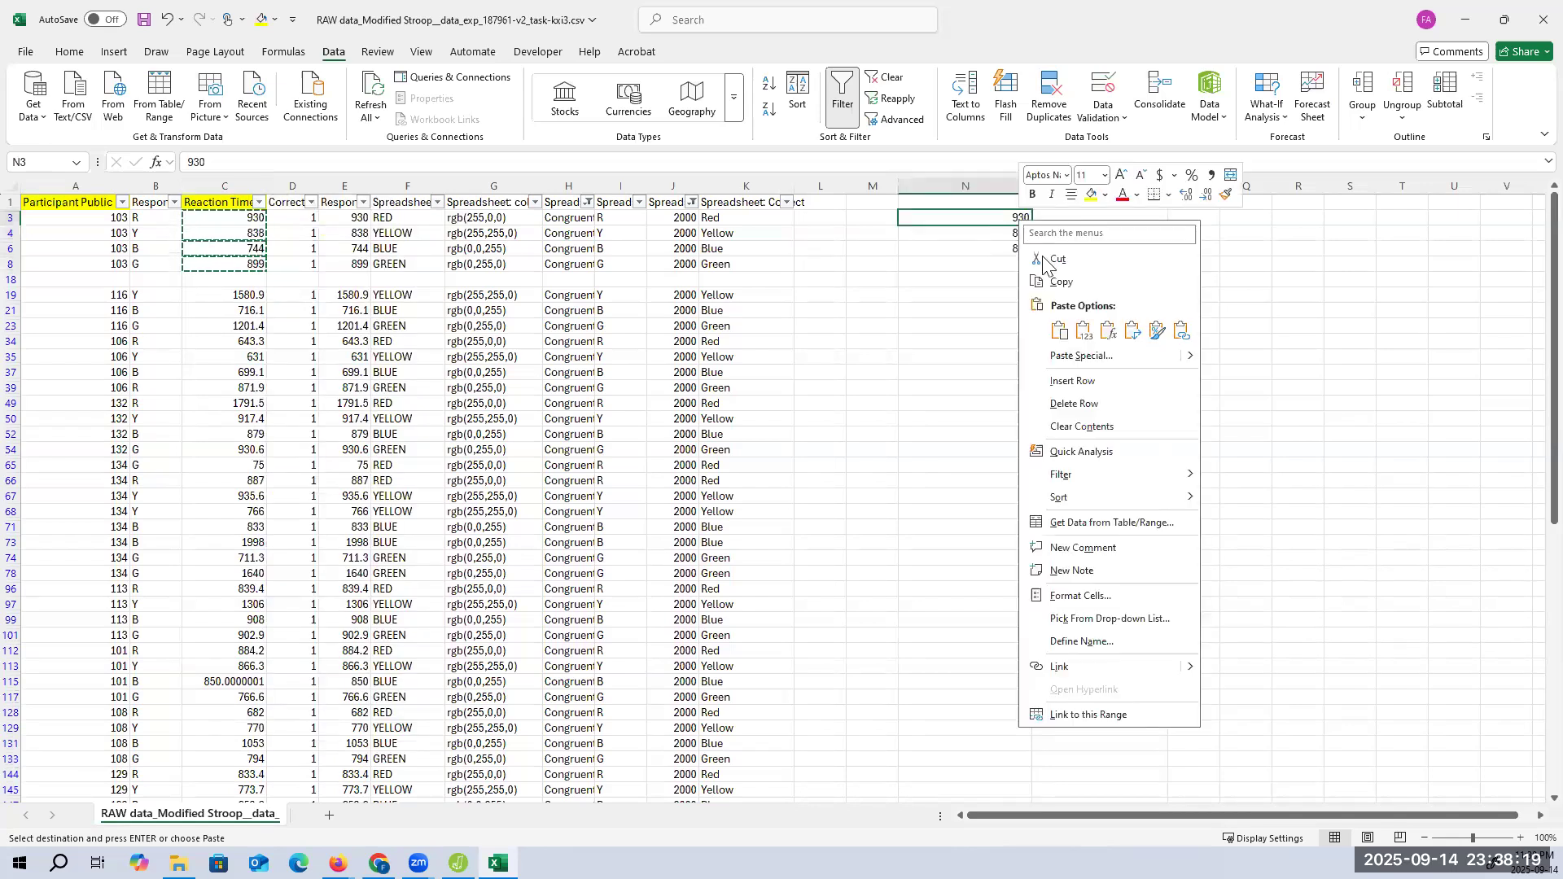
left_click(1076, 328)
Step: Correct the copied reaction times in column N by setting N6 to 744 and N8 to 899
left_click(1005, 261)
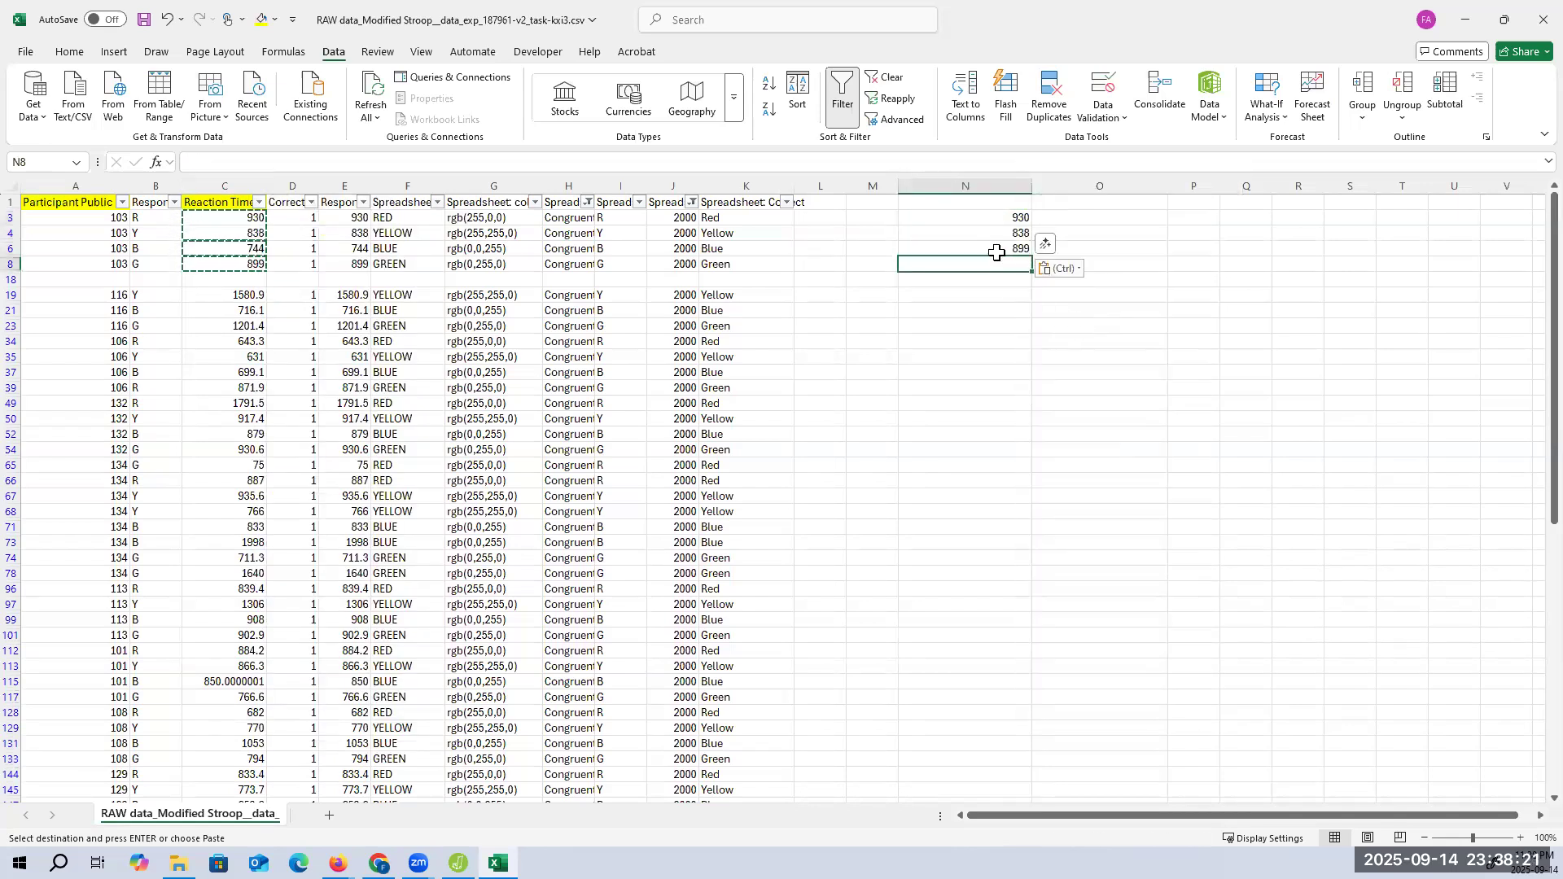
left_click(1018, 249)
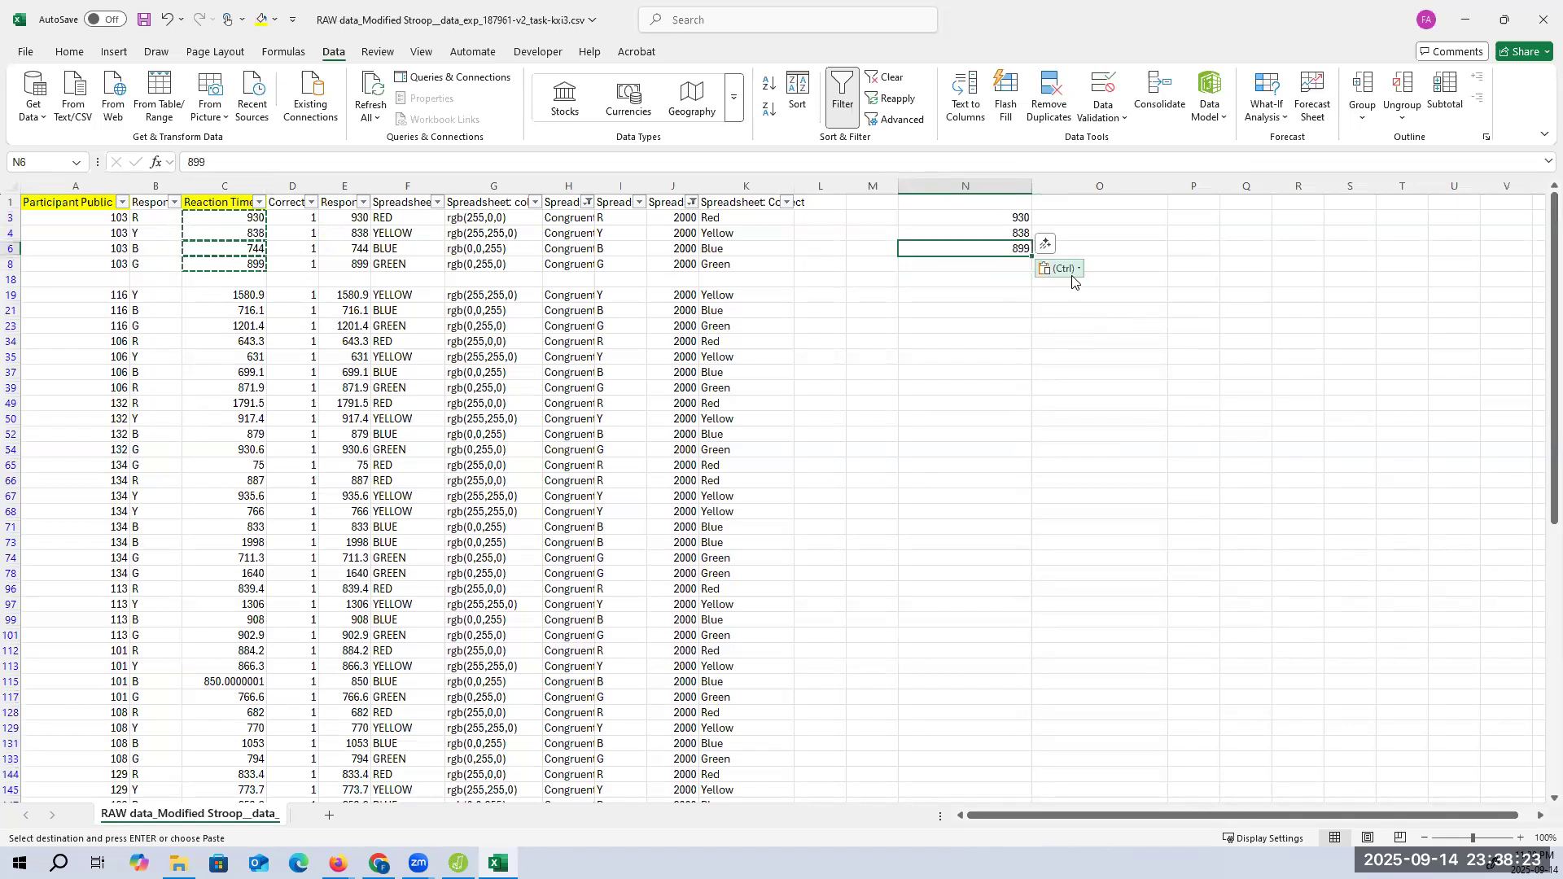
type("744")
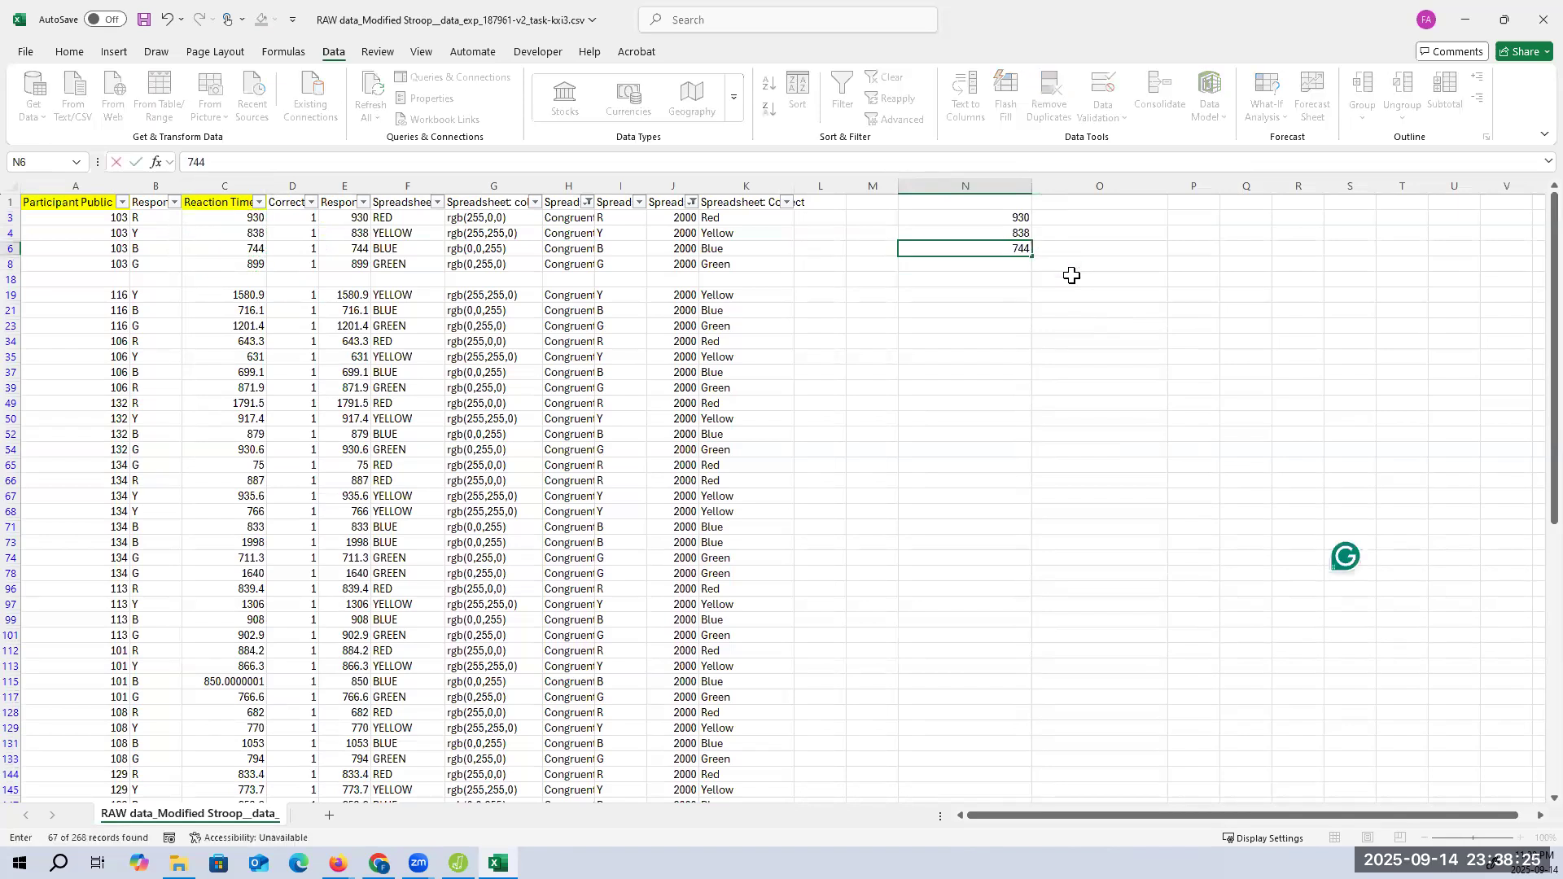
key("Return")
type("899")
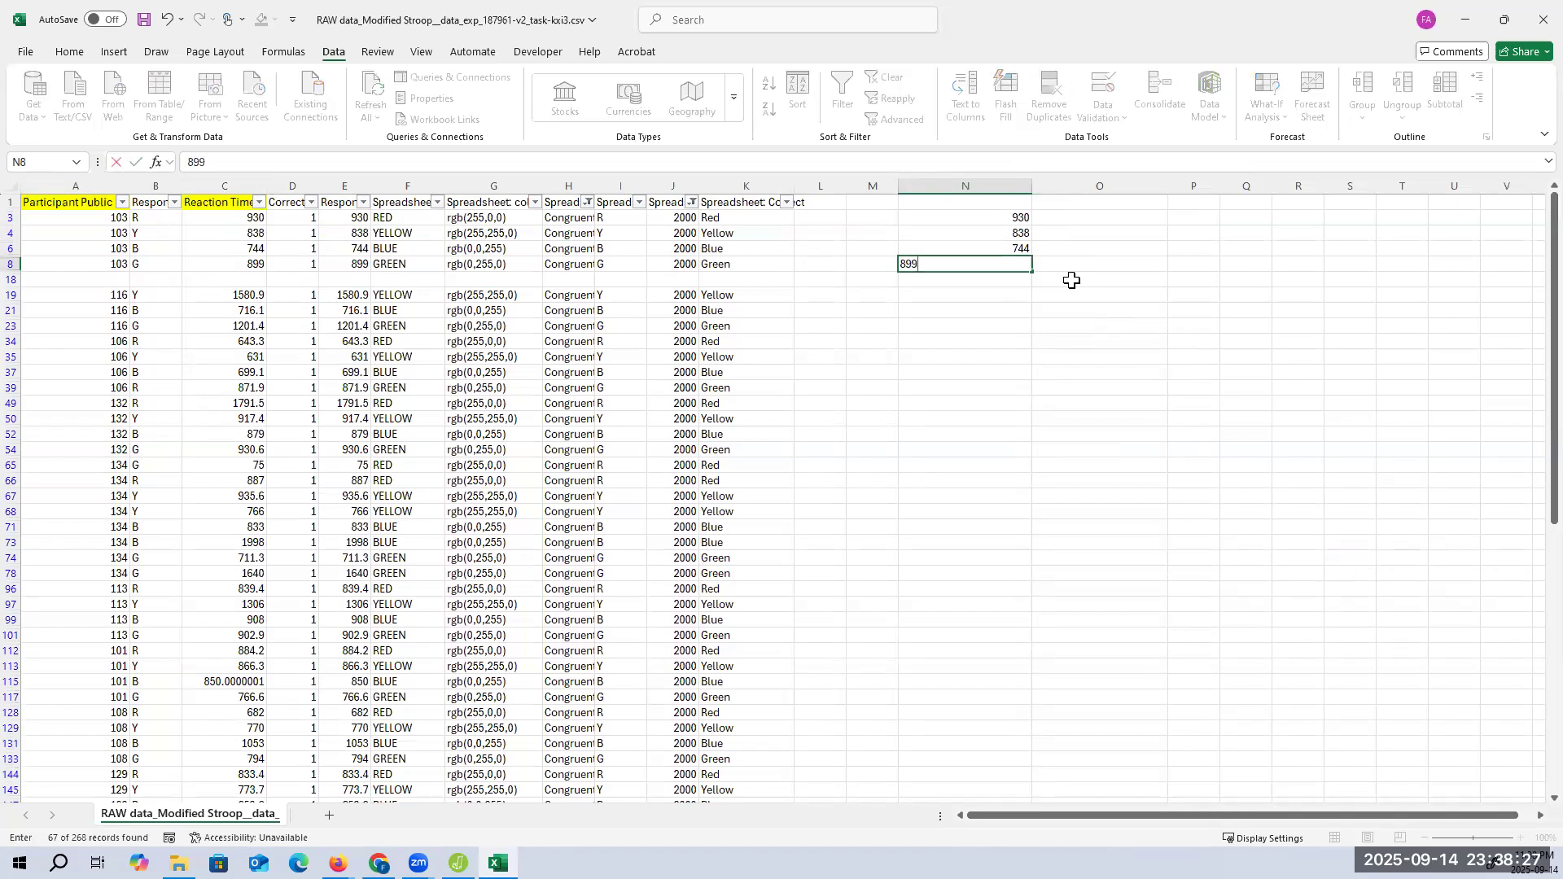
key("Return")
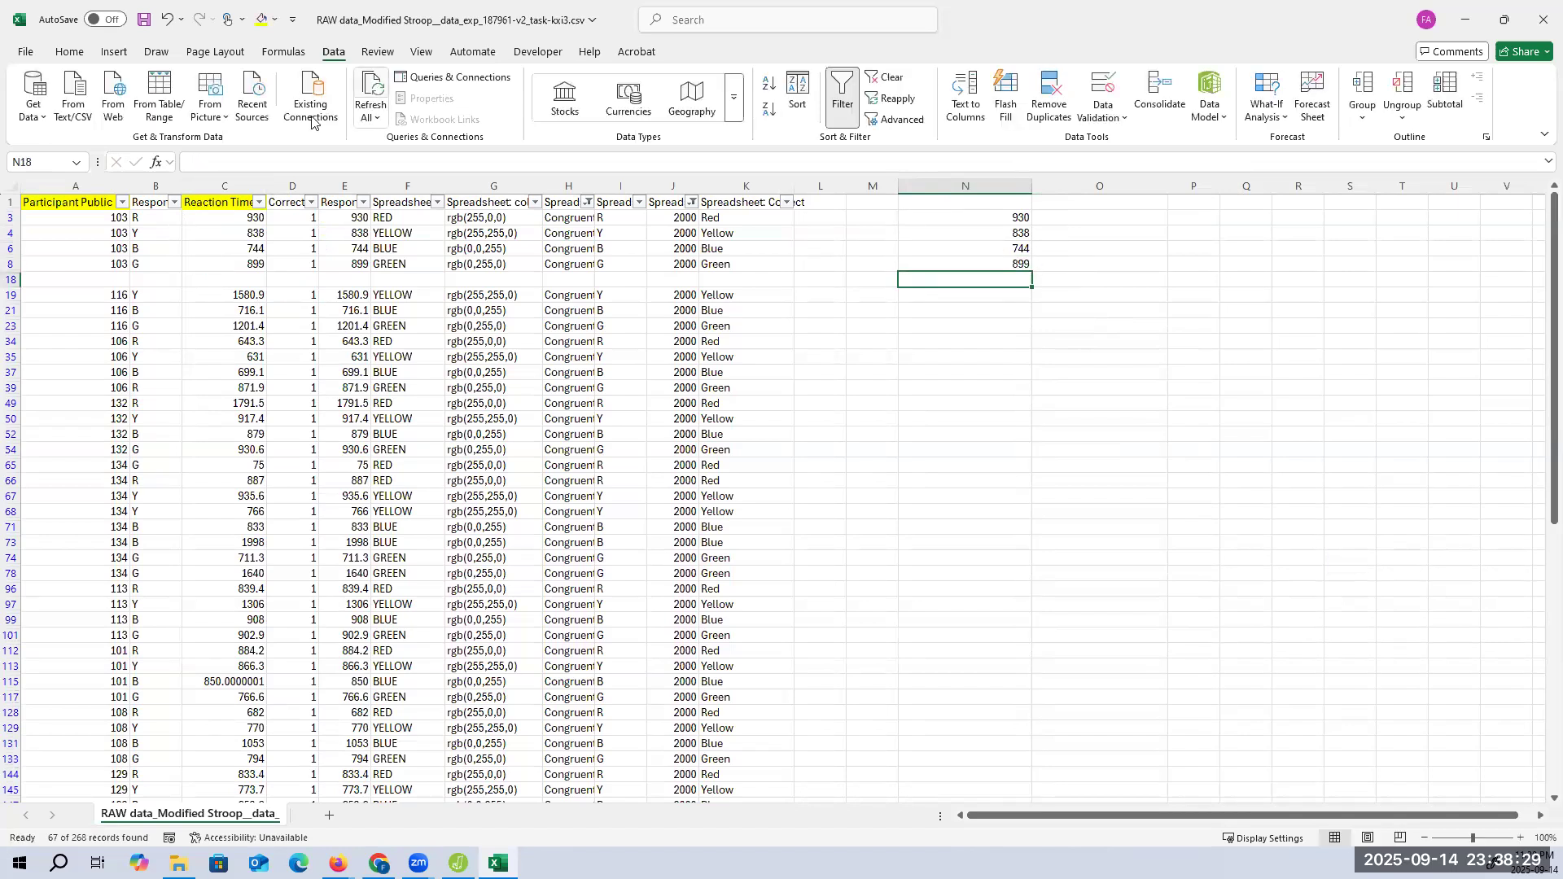
left_click(157, 163)
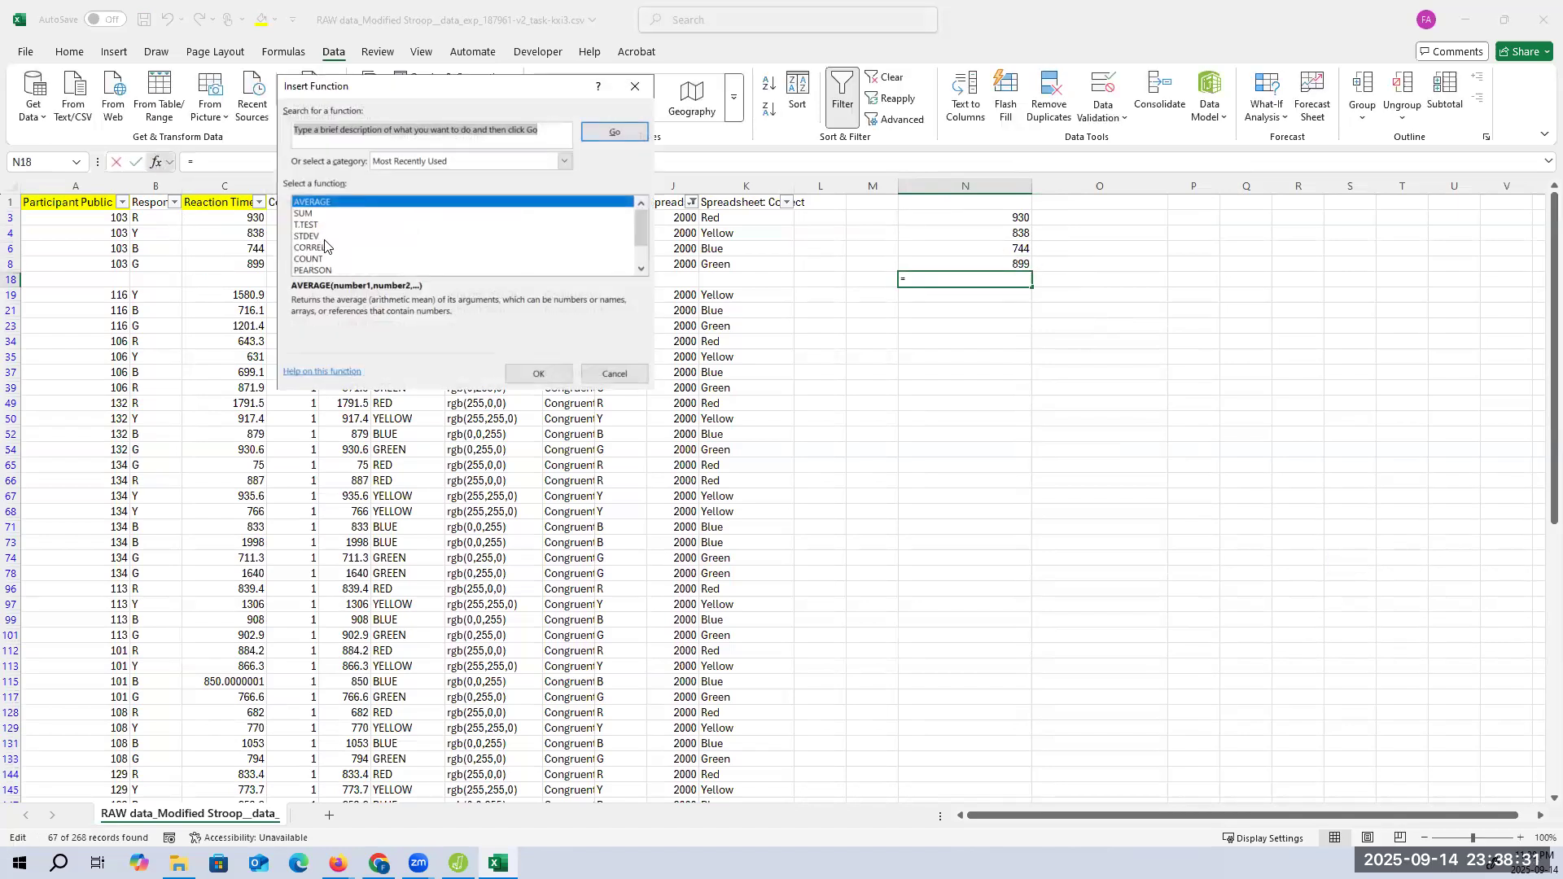
left_click(535, 374)
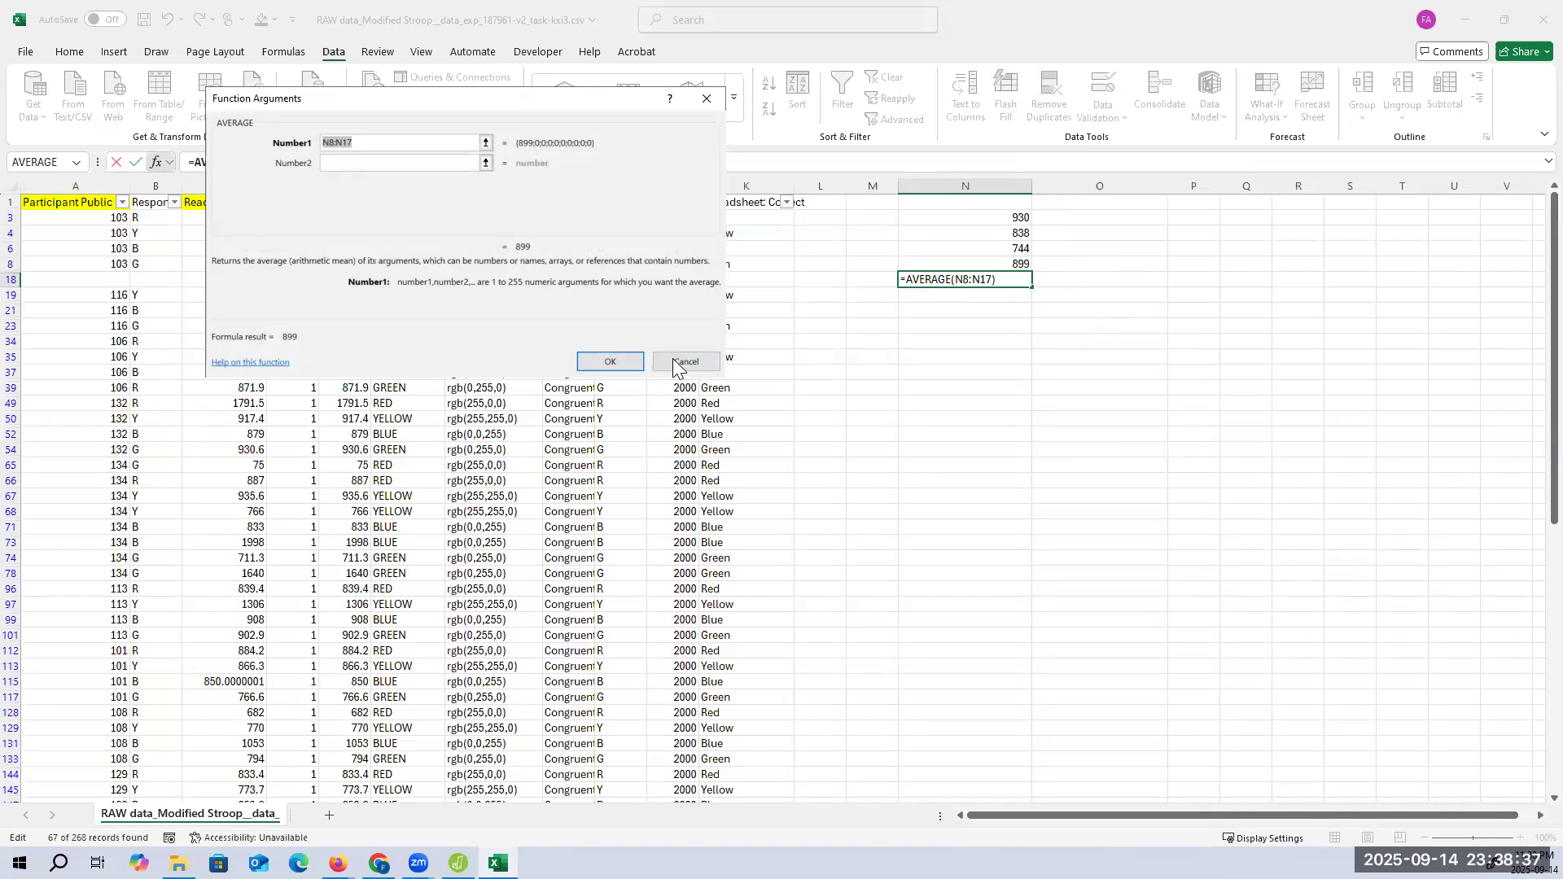
left_click(674, 368)
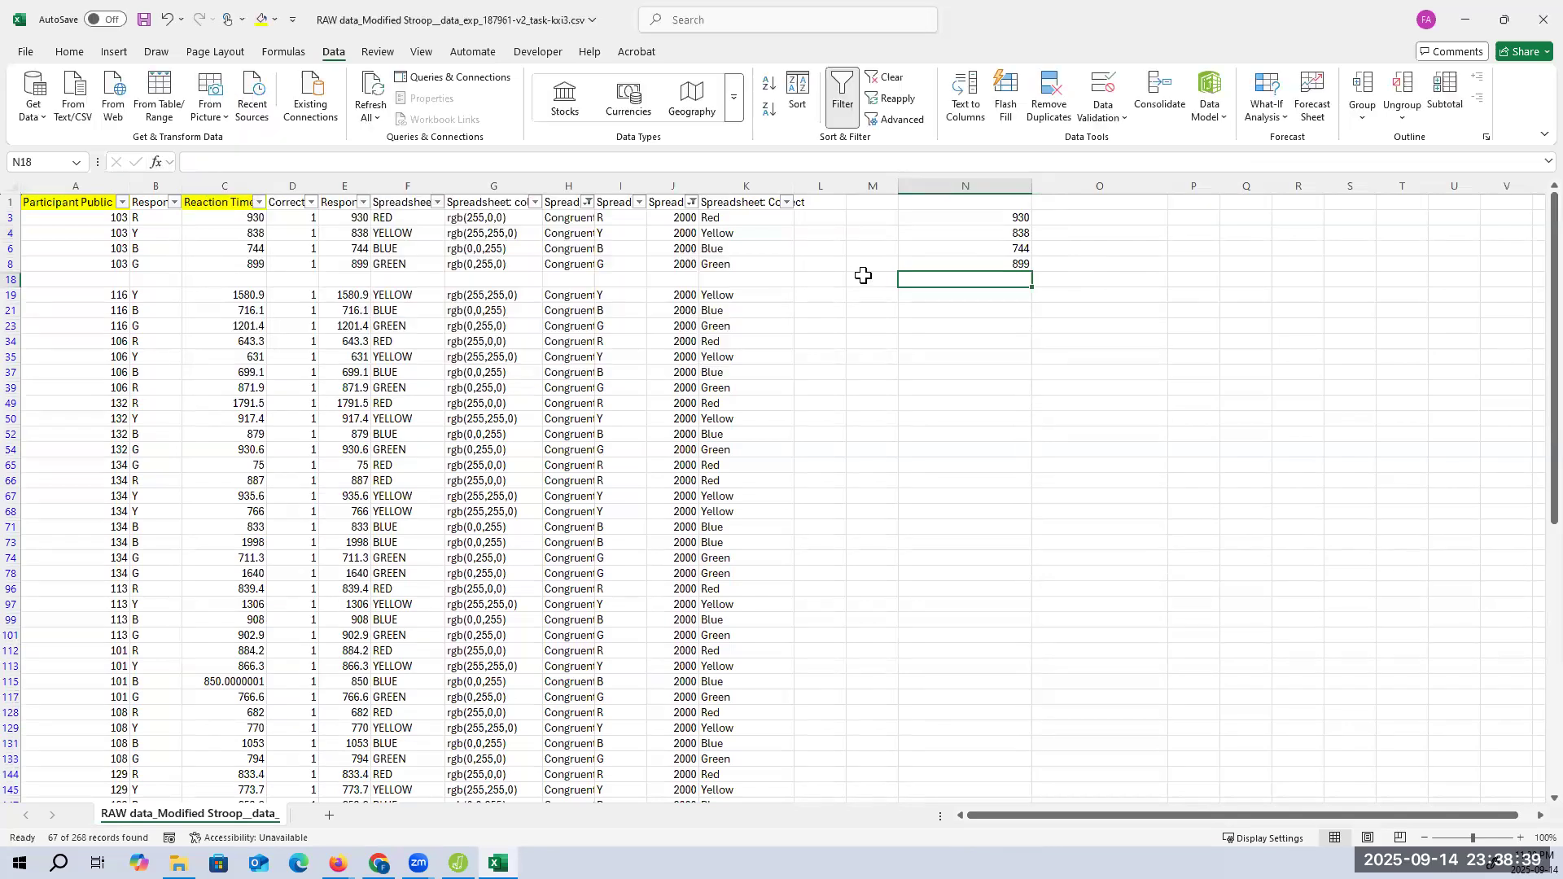
Step: Add a new sheet and copy the four reaction times from N3:N8 into it, starting at B2
left_click_drag(1015, 216, 1013, 263)
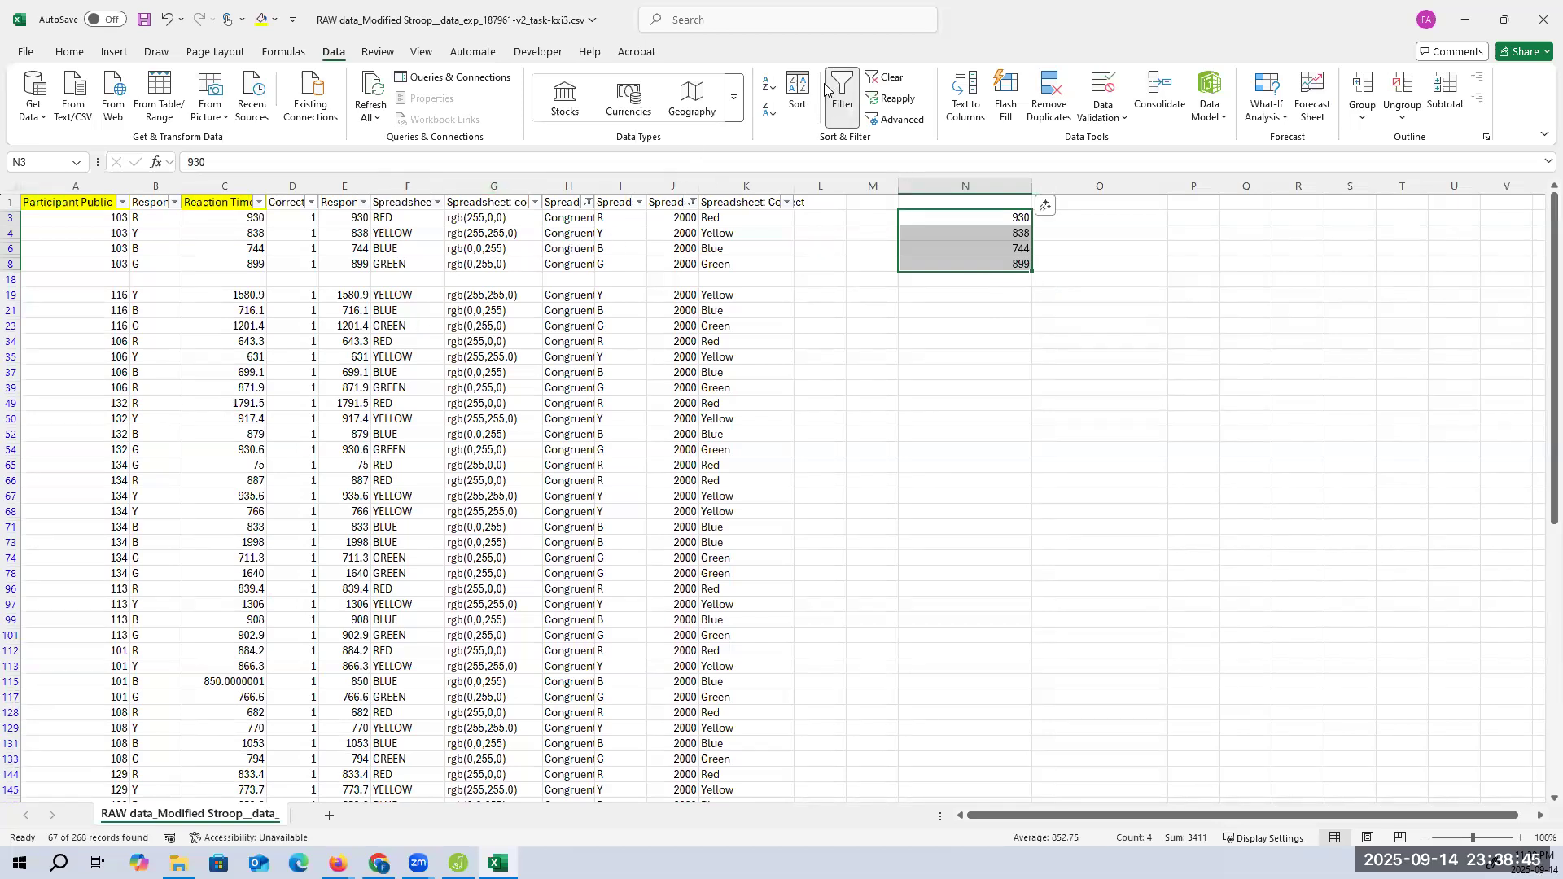
left_click(327, 818)
left_click(273, 815)
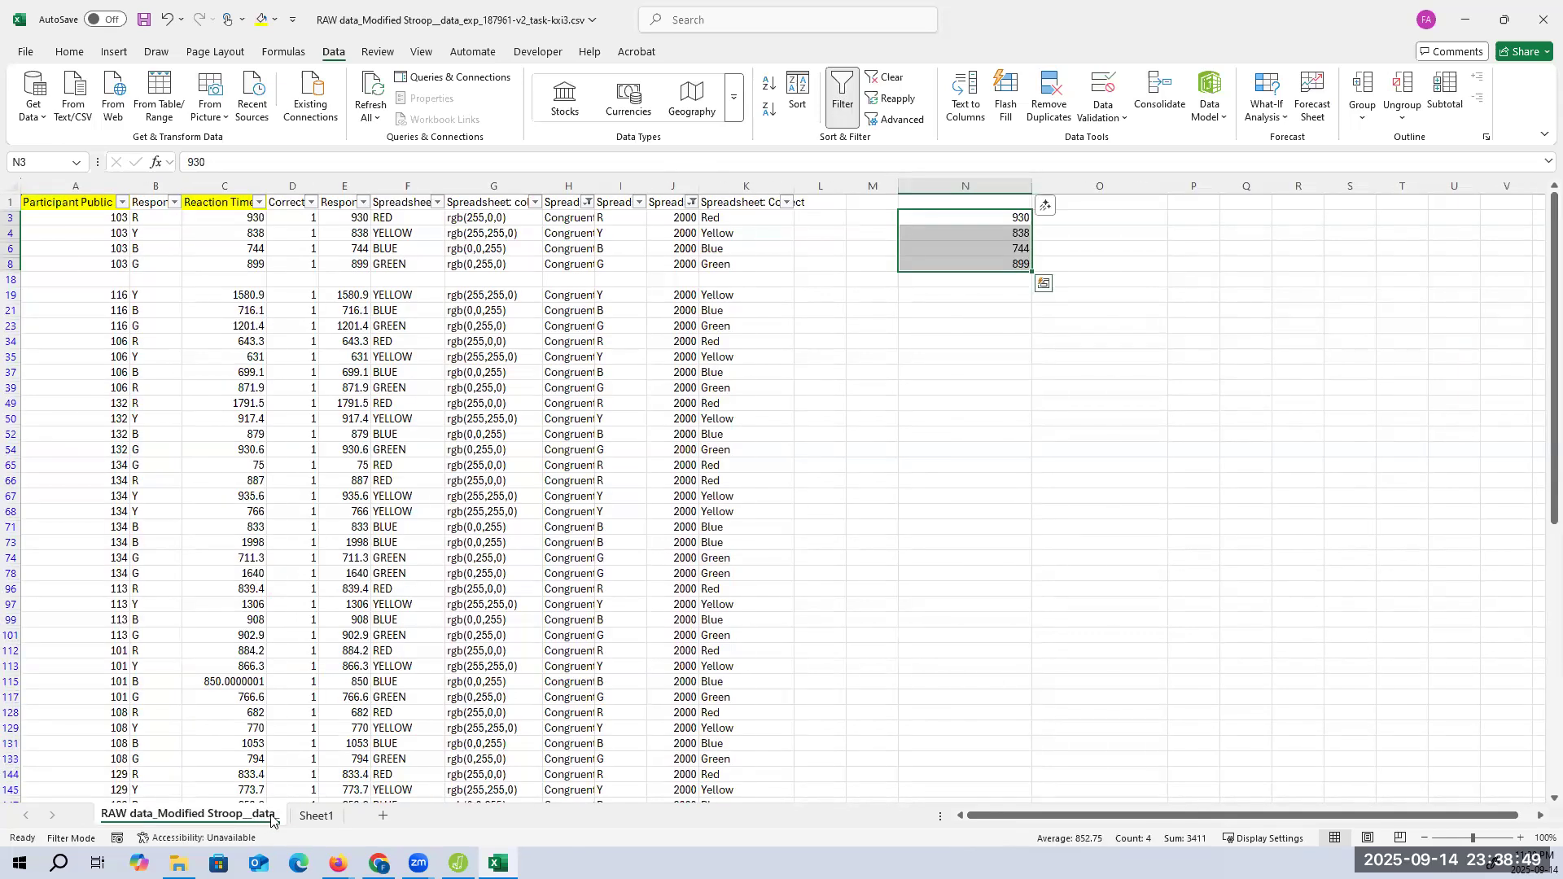
right_click(965, 229)
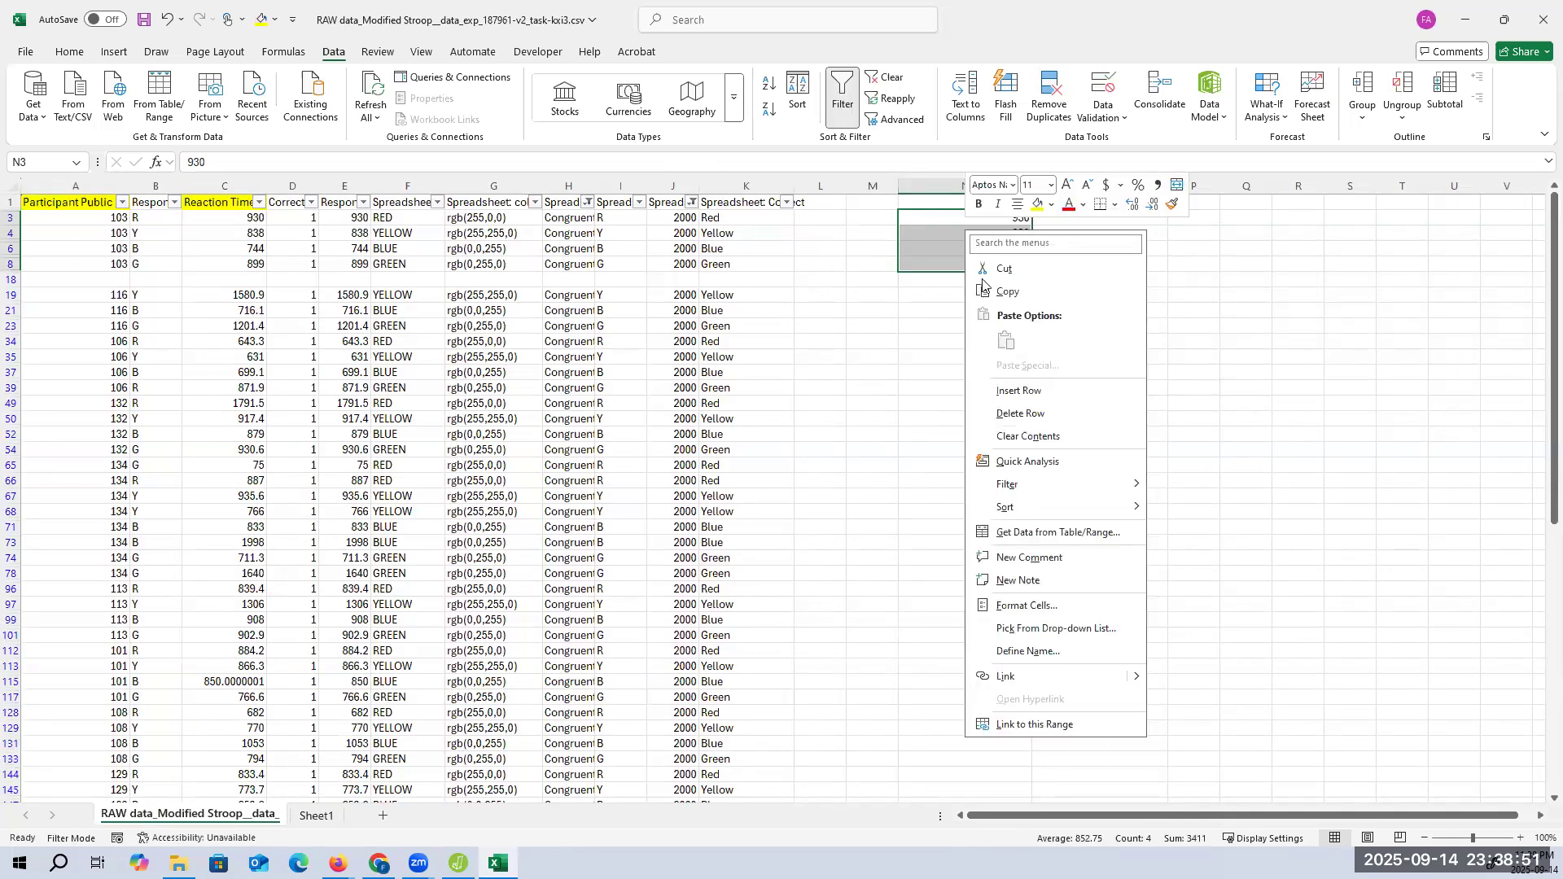
left_click(1006, 292)
left_click(317, 815)
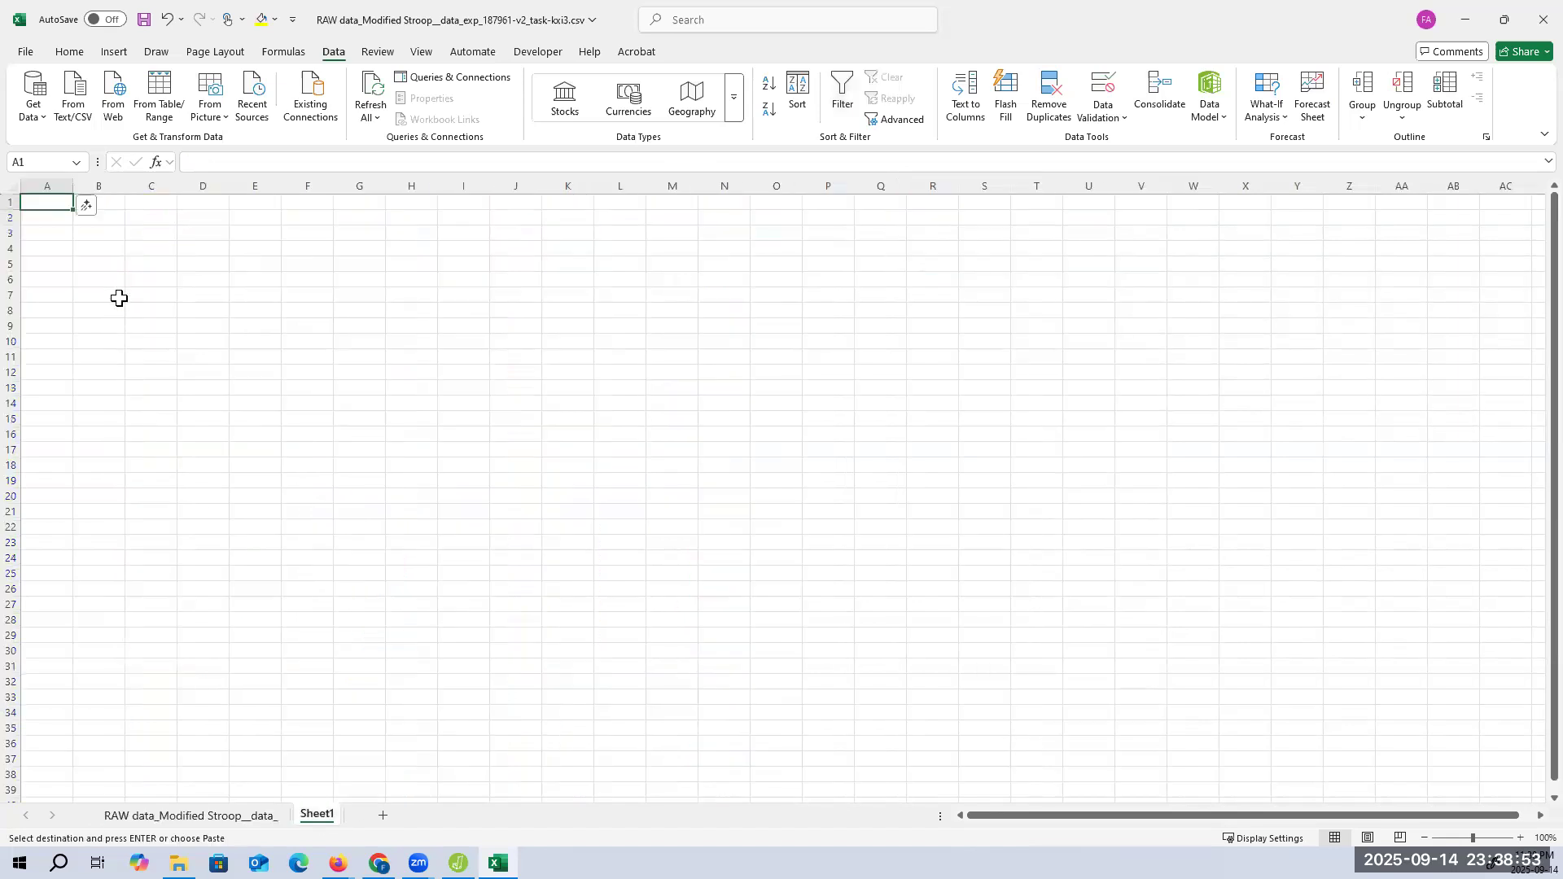
left_click(105, 217)
right_click(104, 217)
left_click(167, 326)
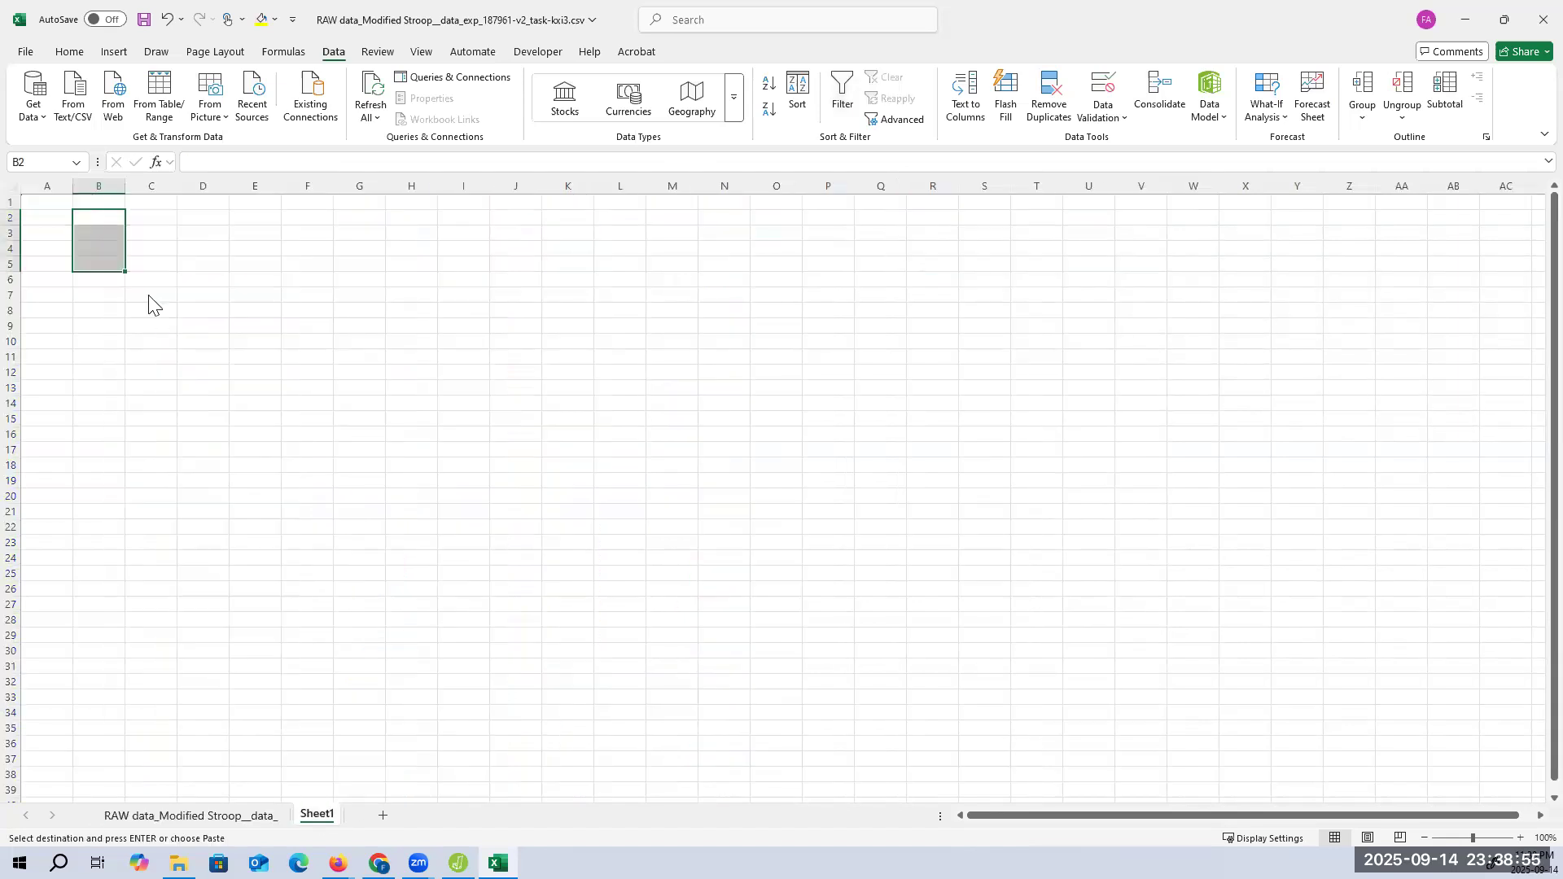
Step: Calculate the average of B2:B5 in cell B6 with the AVERAGE function
left_click(106, 280)
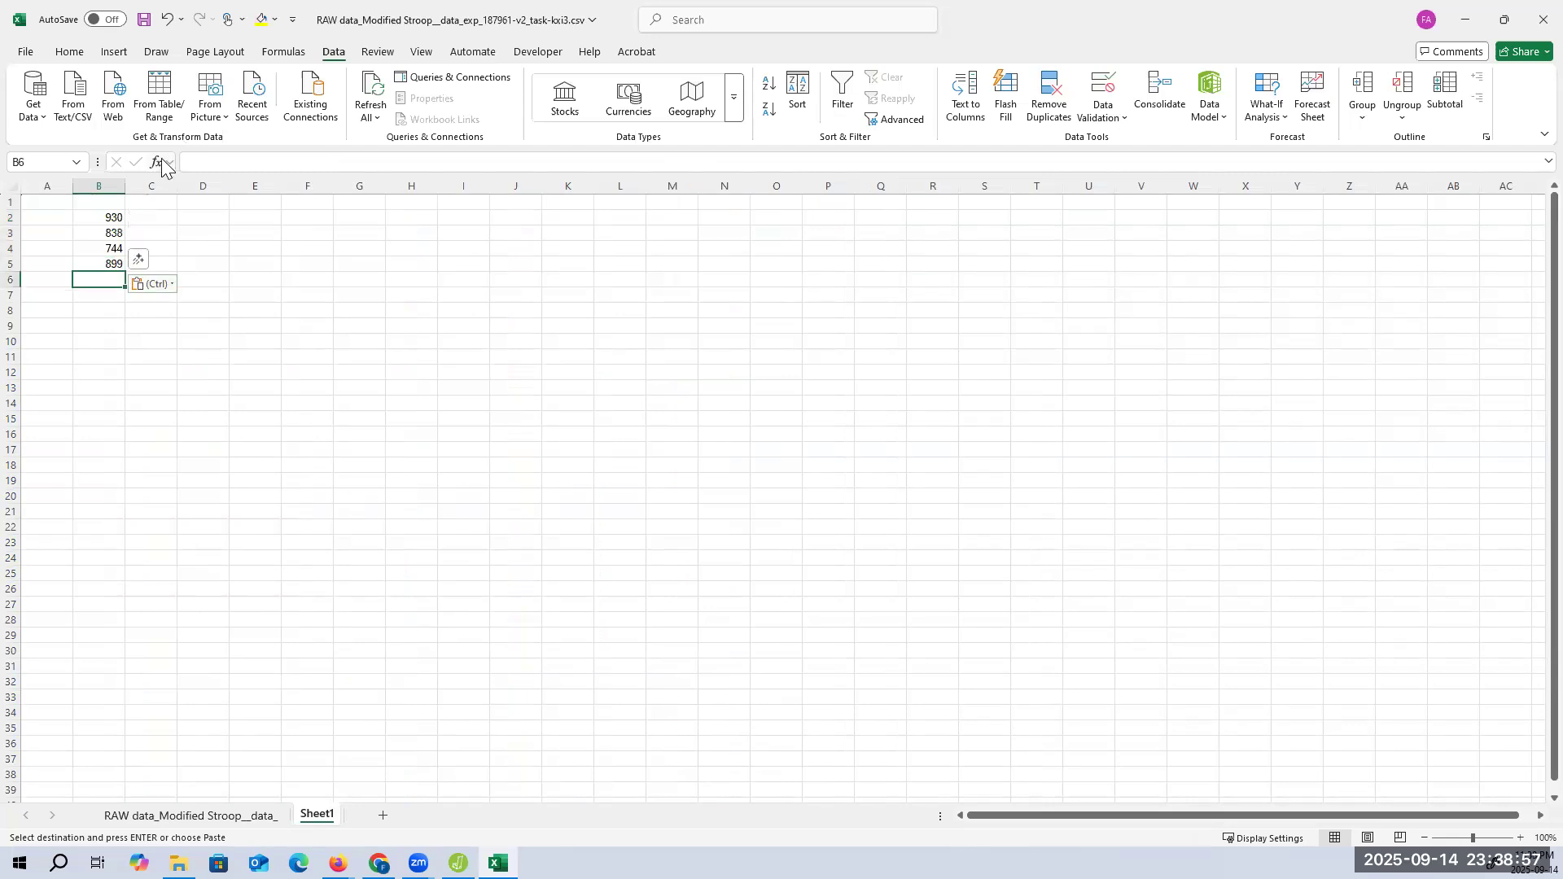
left_click(155, 162)
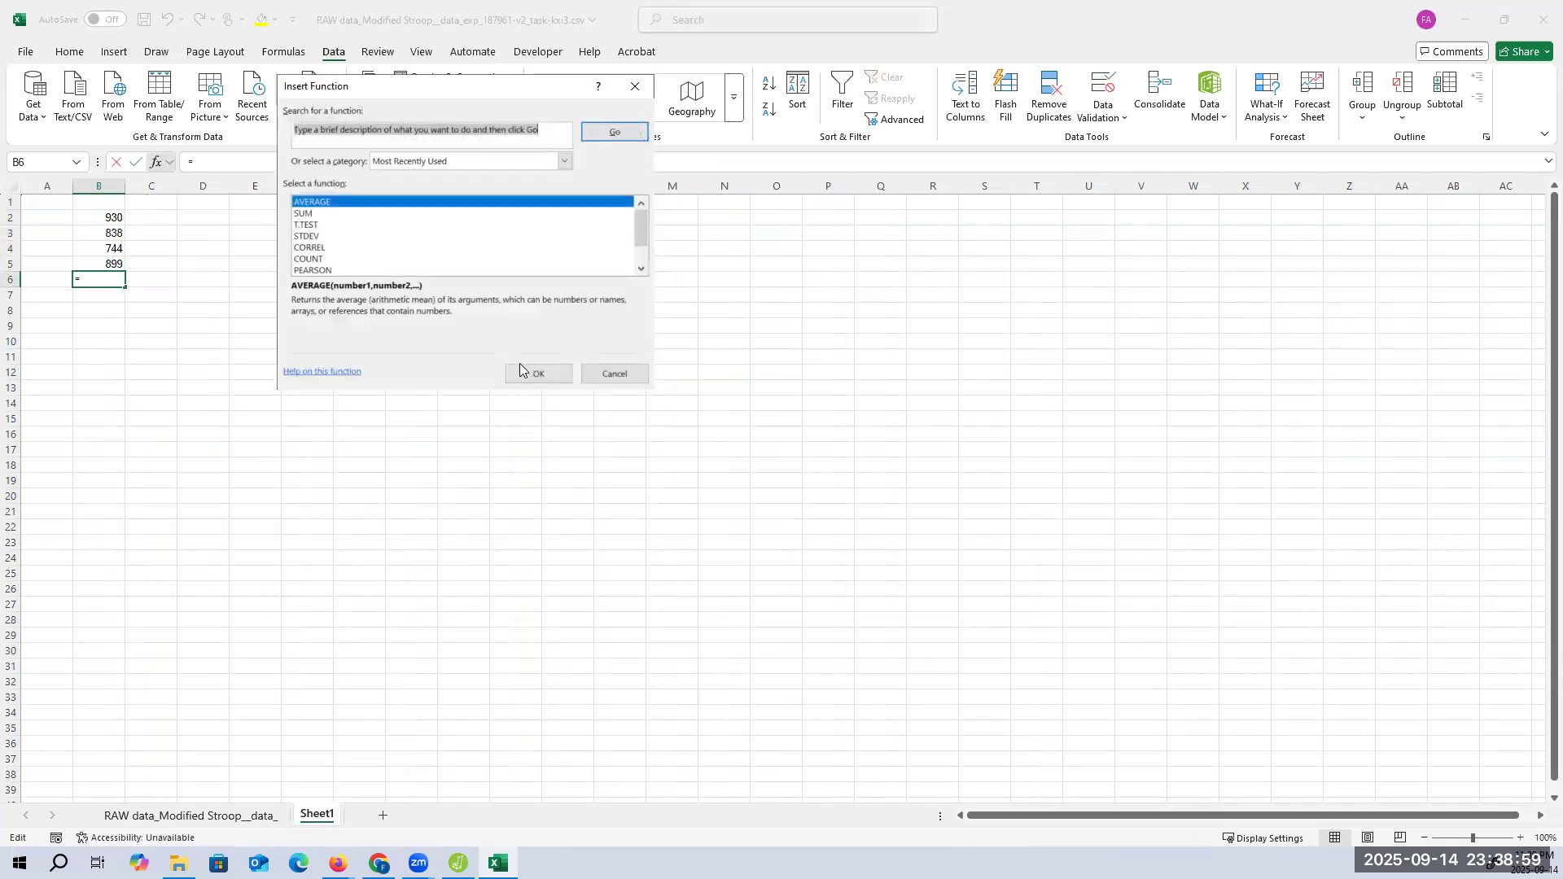
left_click(527, 370)
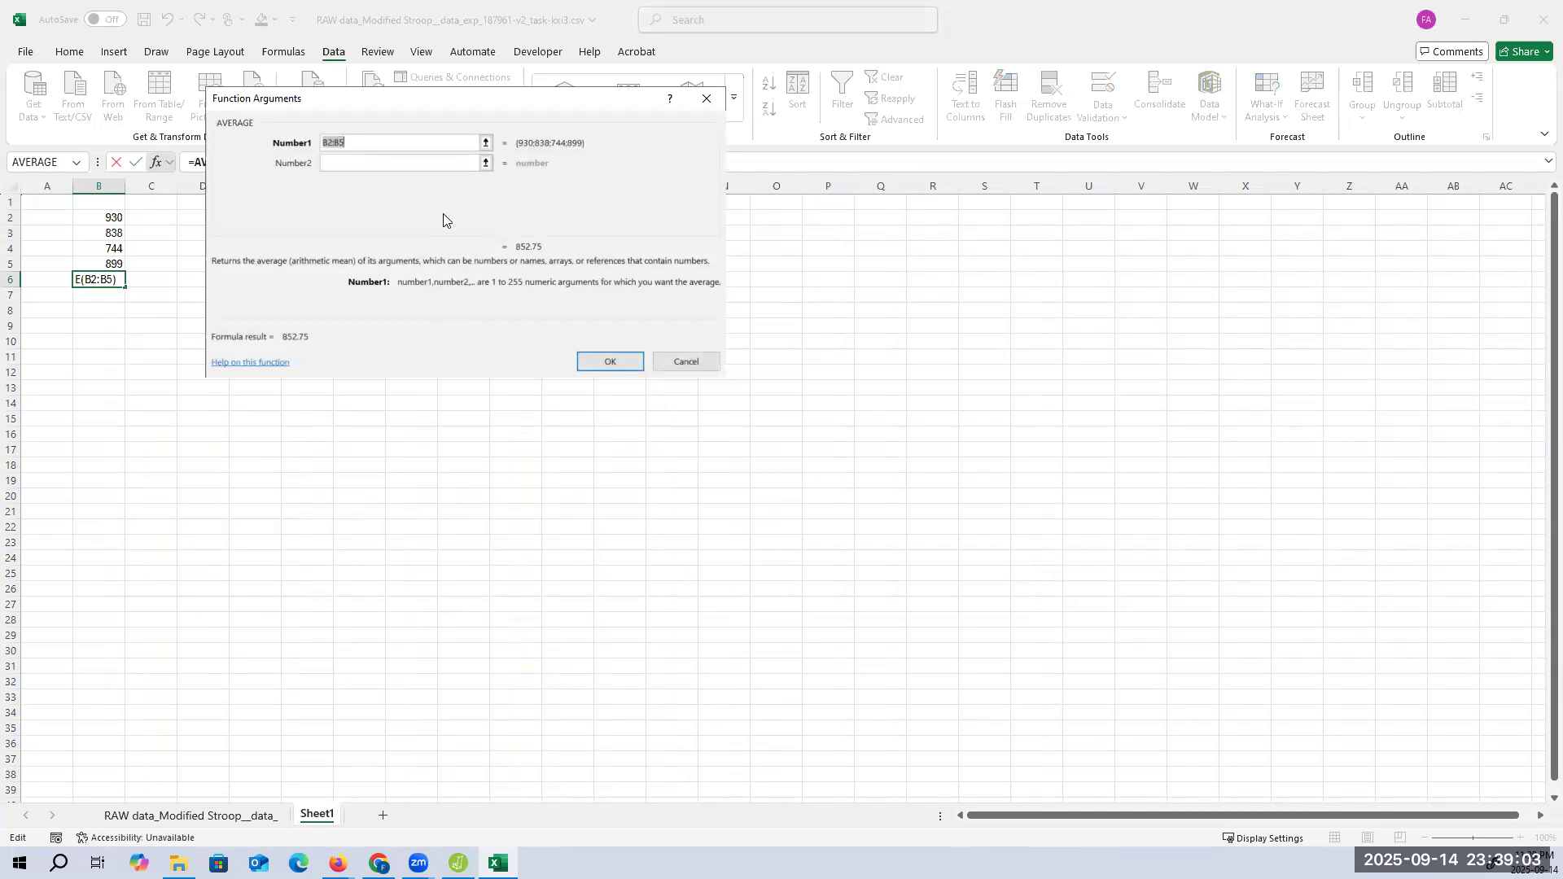
left_click(609, 363)
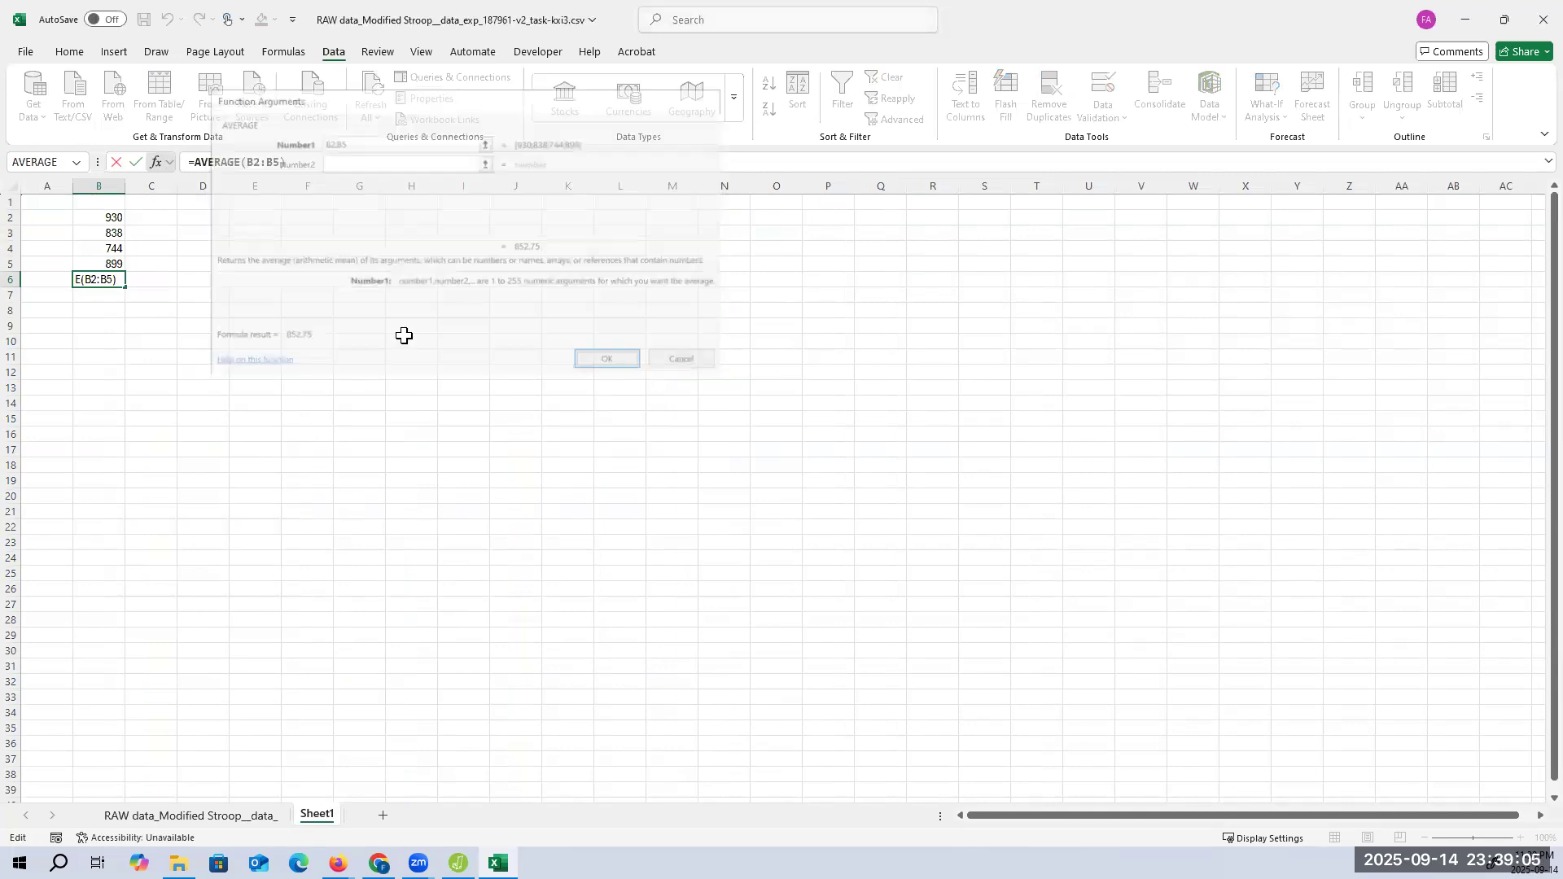
left_click(196, 814)
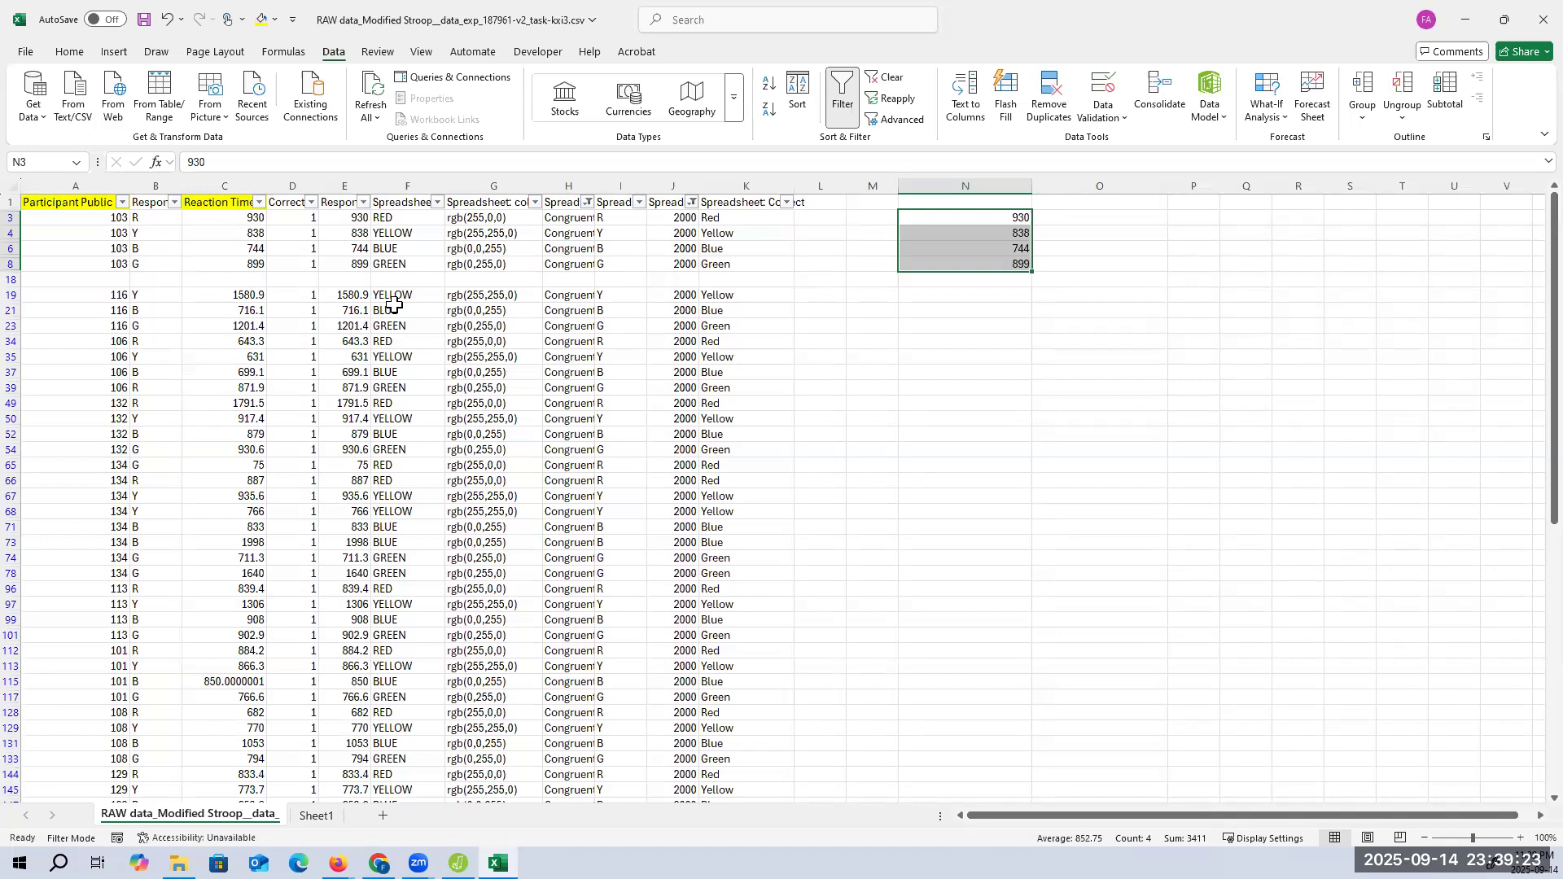
left_click(315, 818)
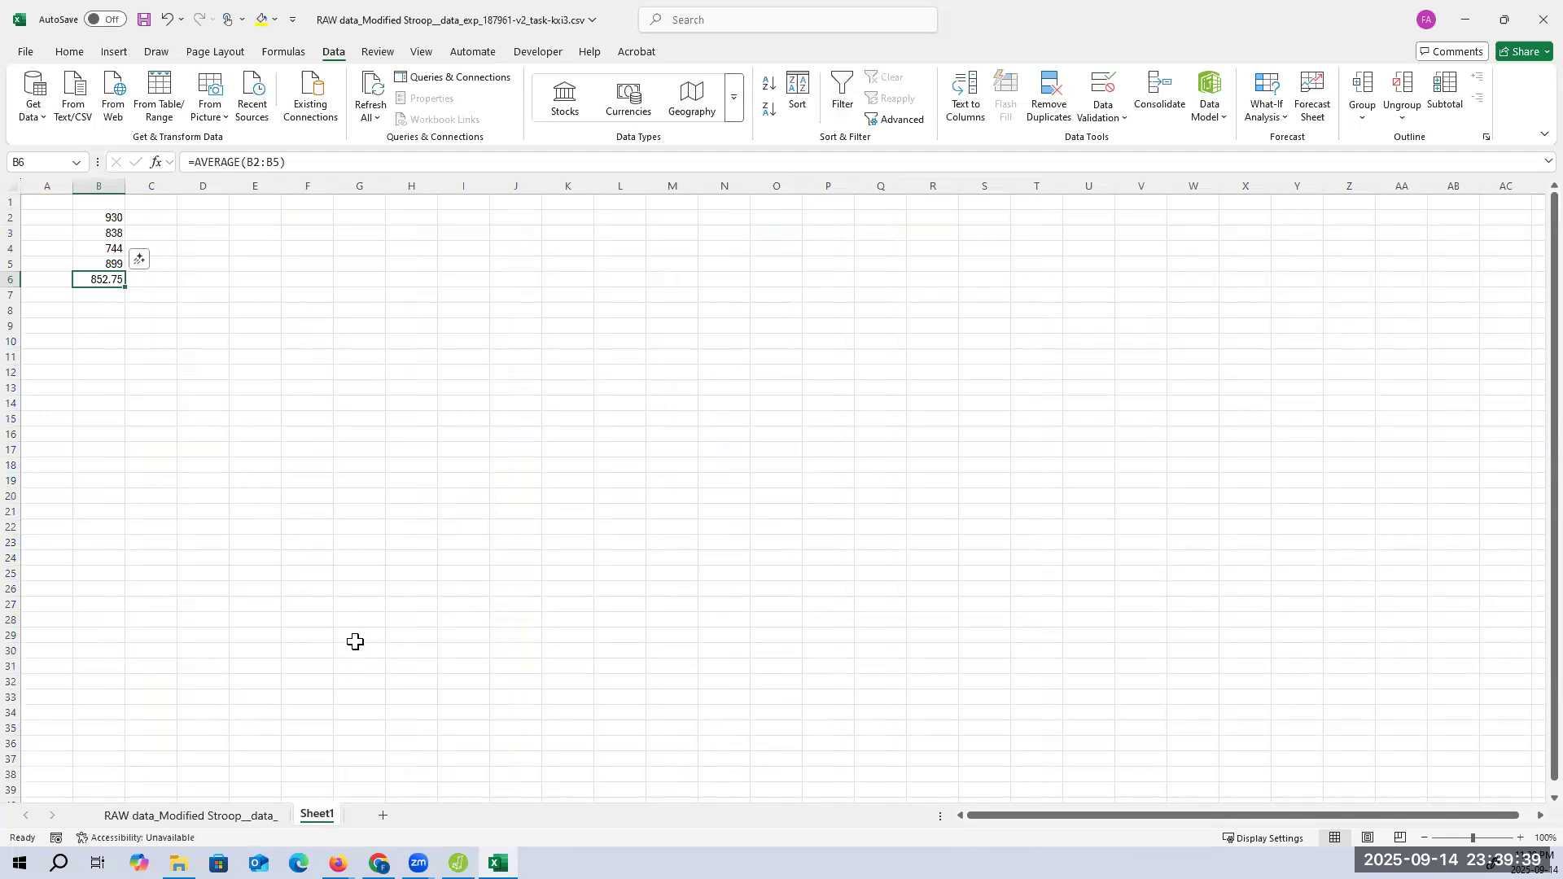
Step: Switch to JASP and add a classical Repeated Measures ANOVA to the Modified Stroop reaction time dataset
mouse_move(458, 863)
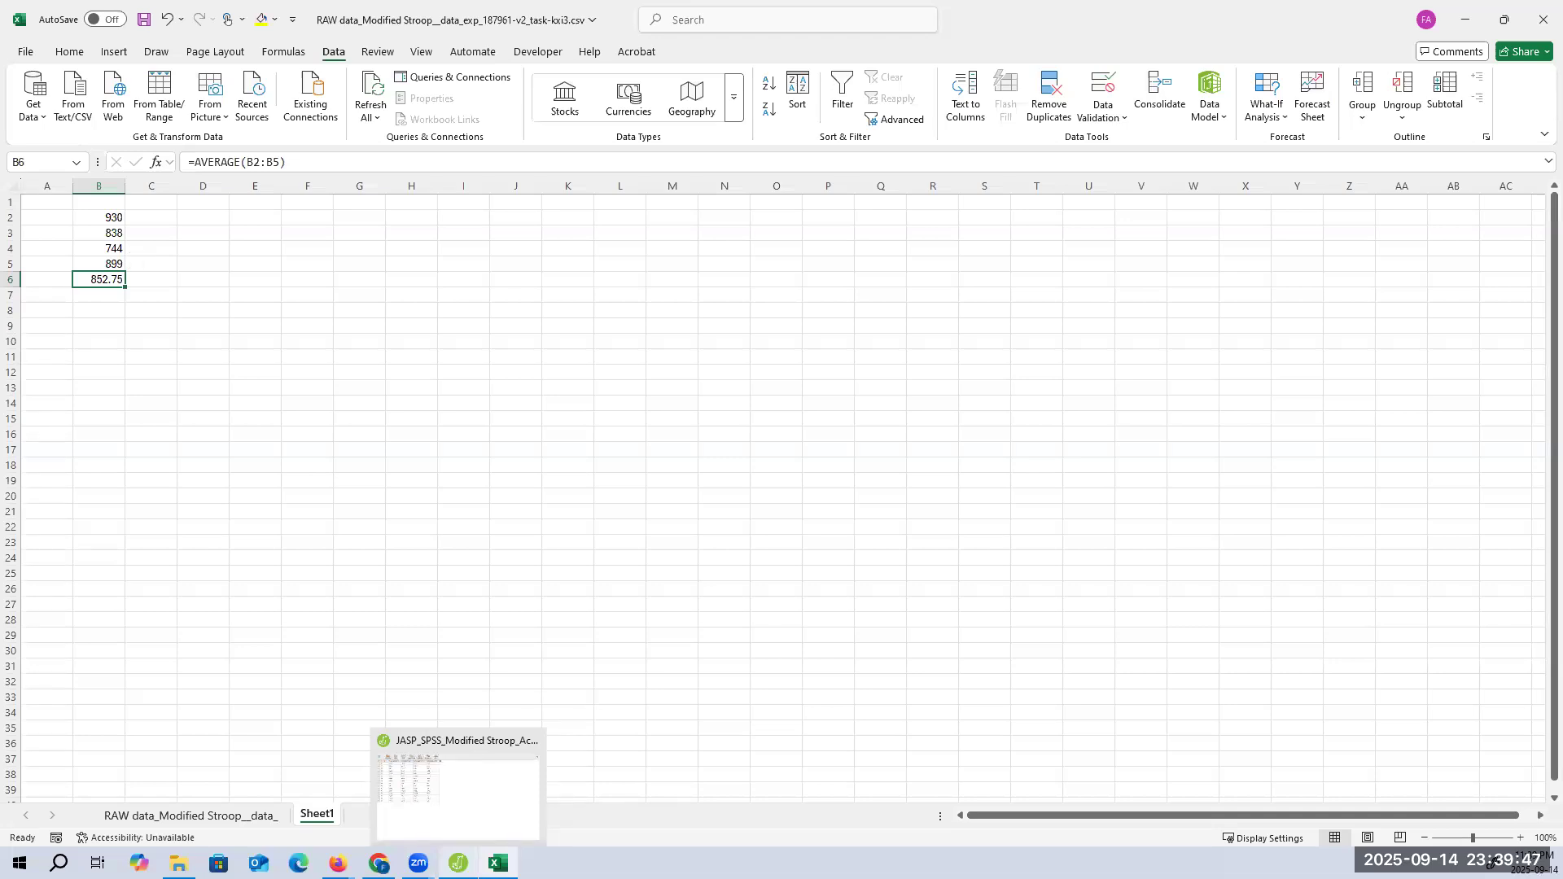
left_click(460, 794)
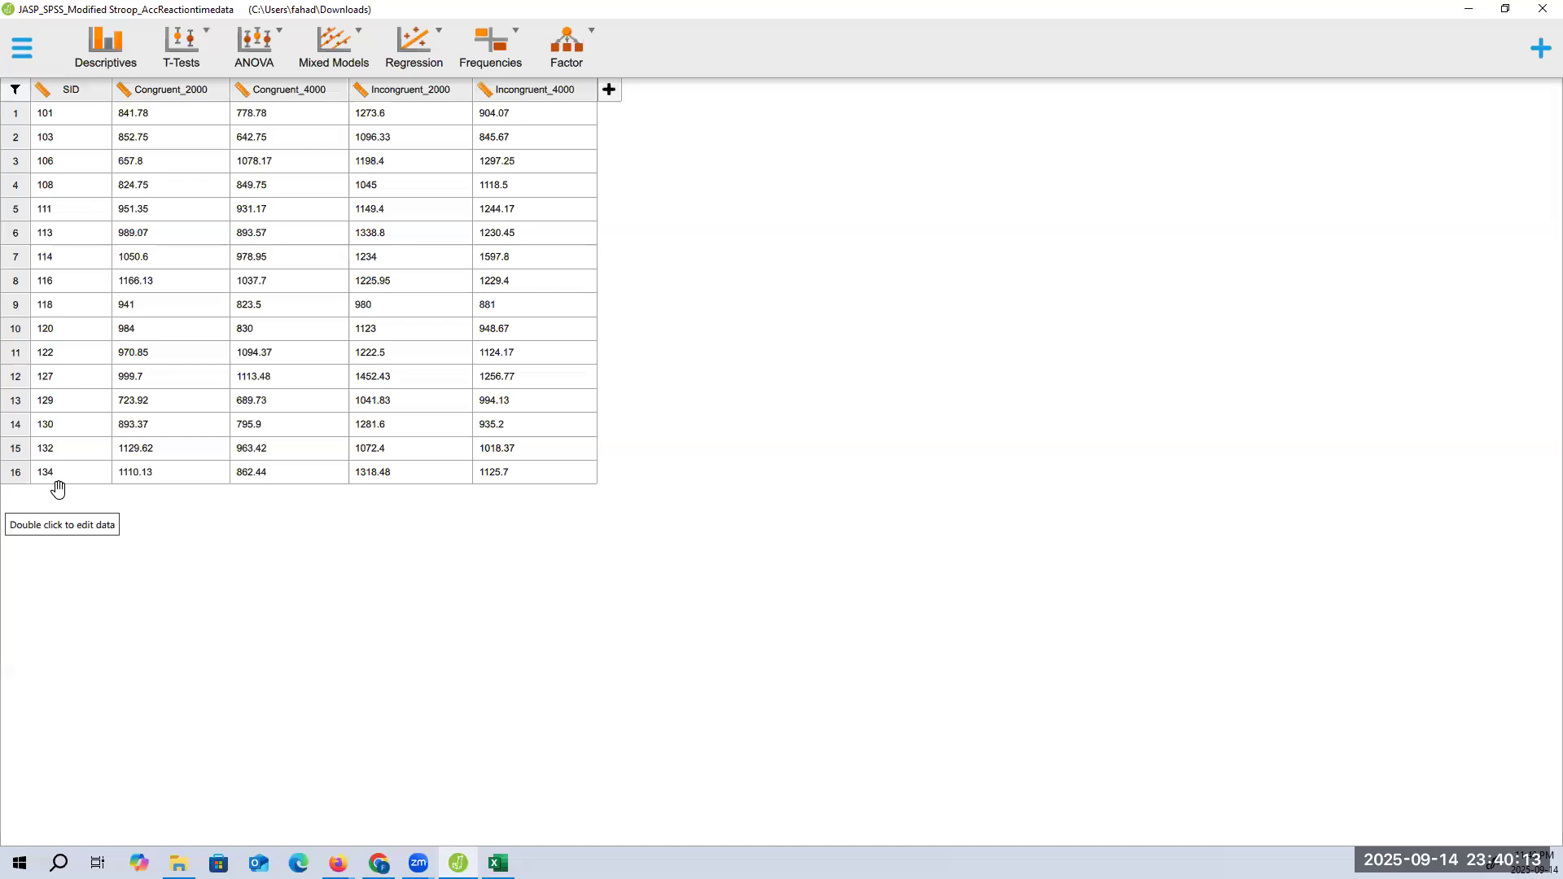
left_click(256, 48)
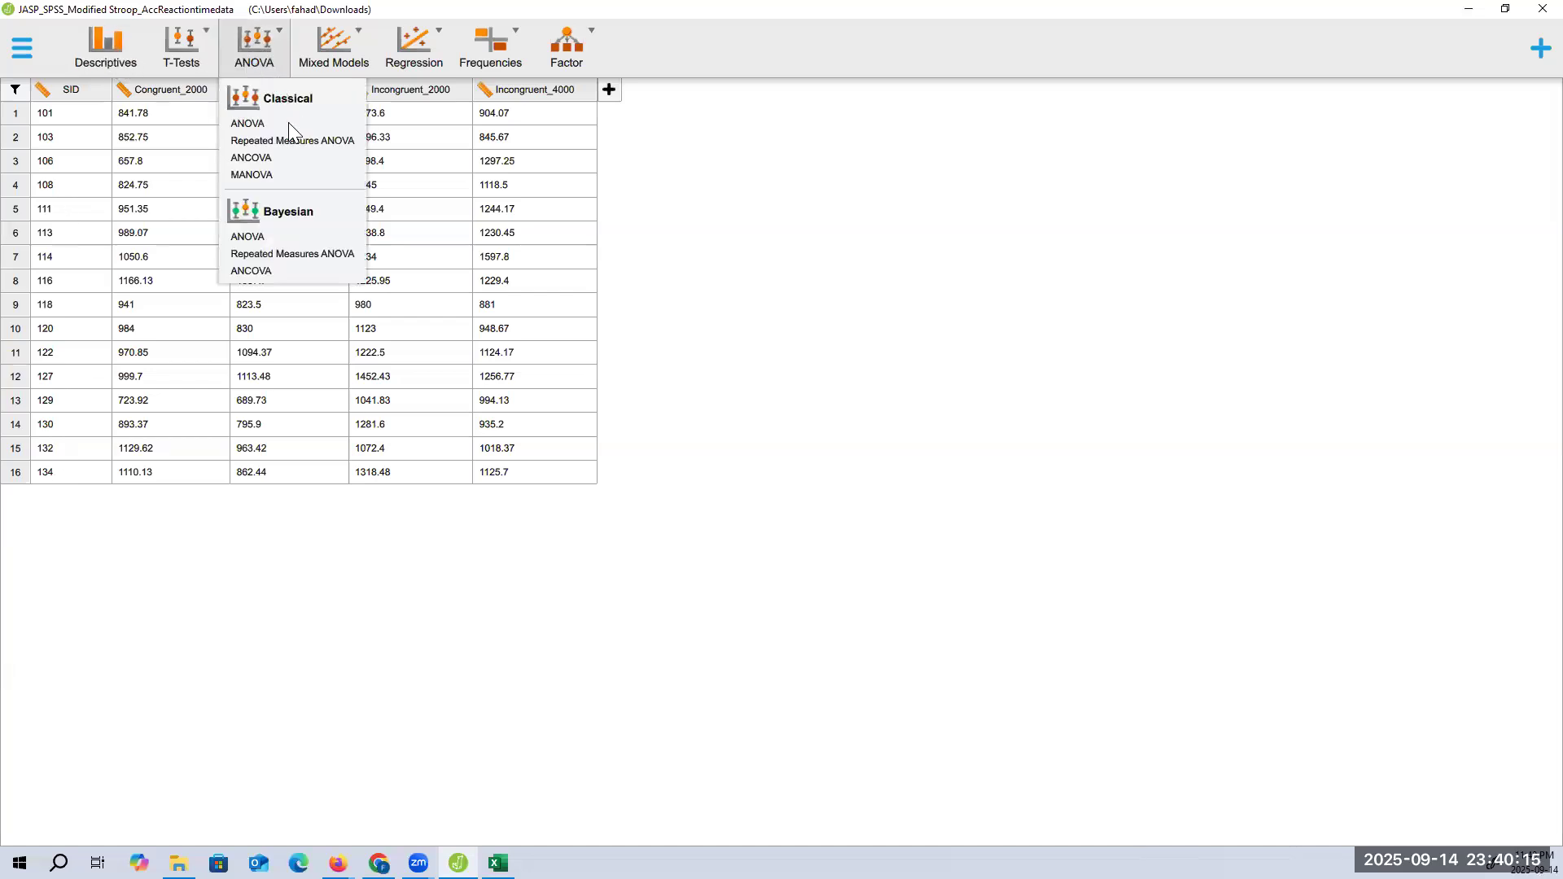
left_click(290, 142)
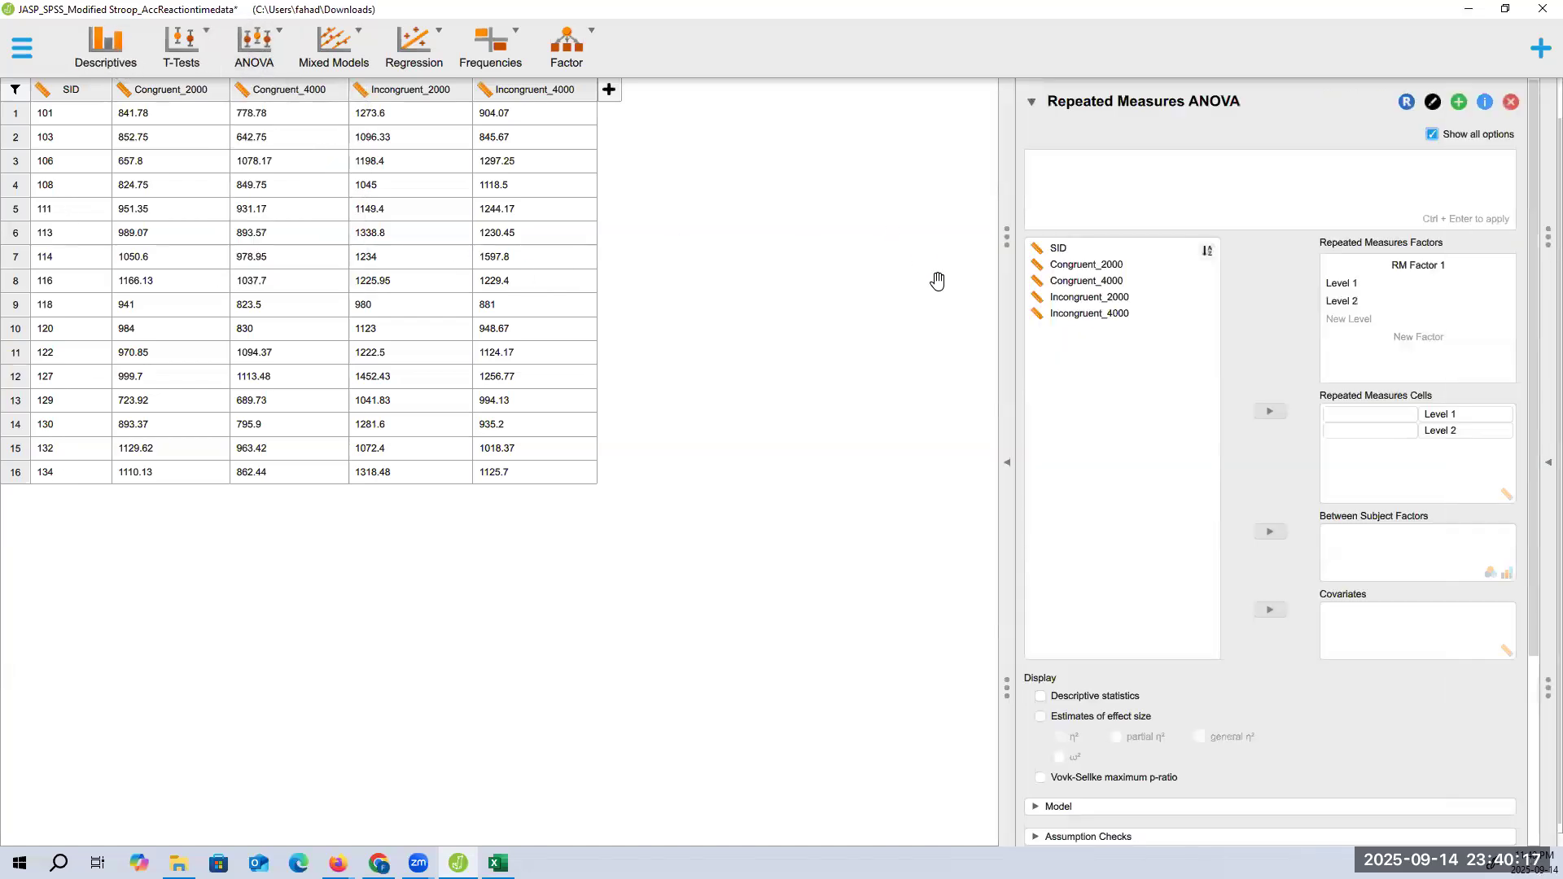
left_click(1007, 462)
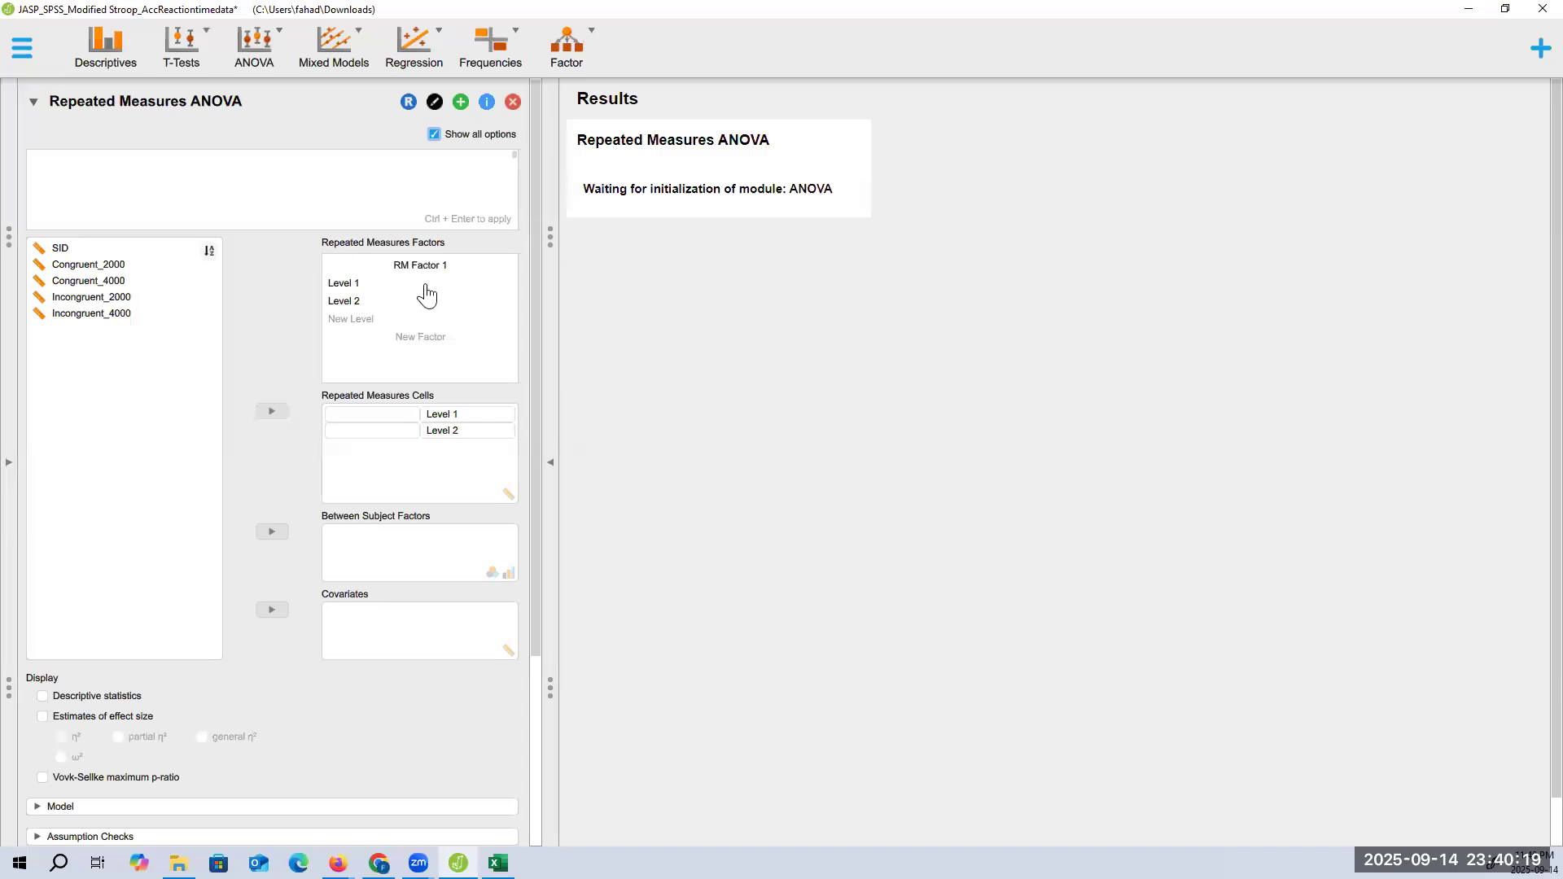
Step: Rename the first repeated measures factor as Congruency
left_click(420, 267)
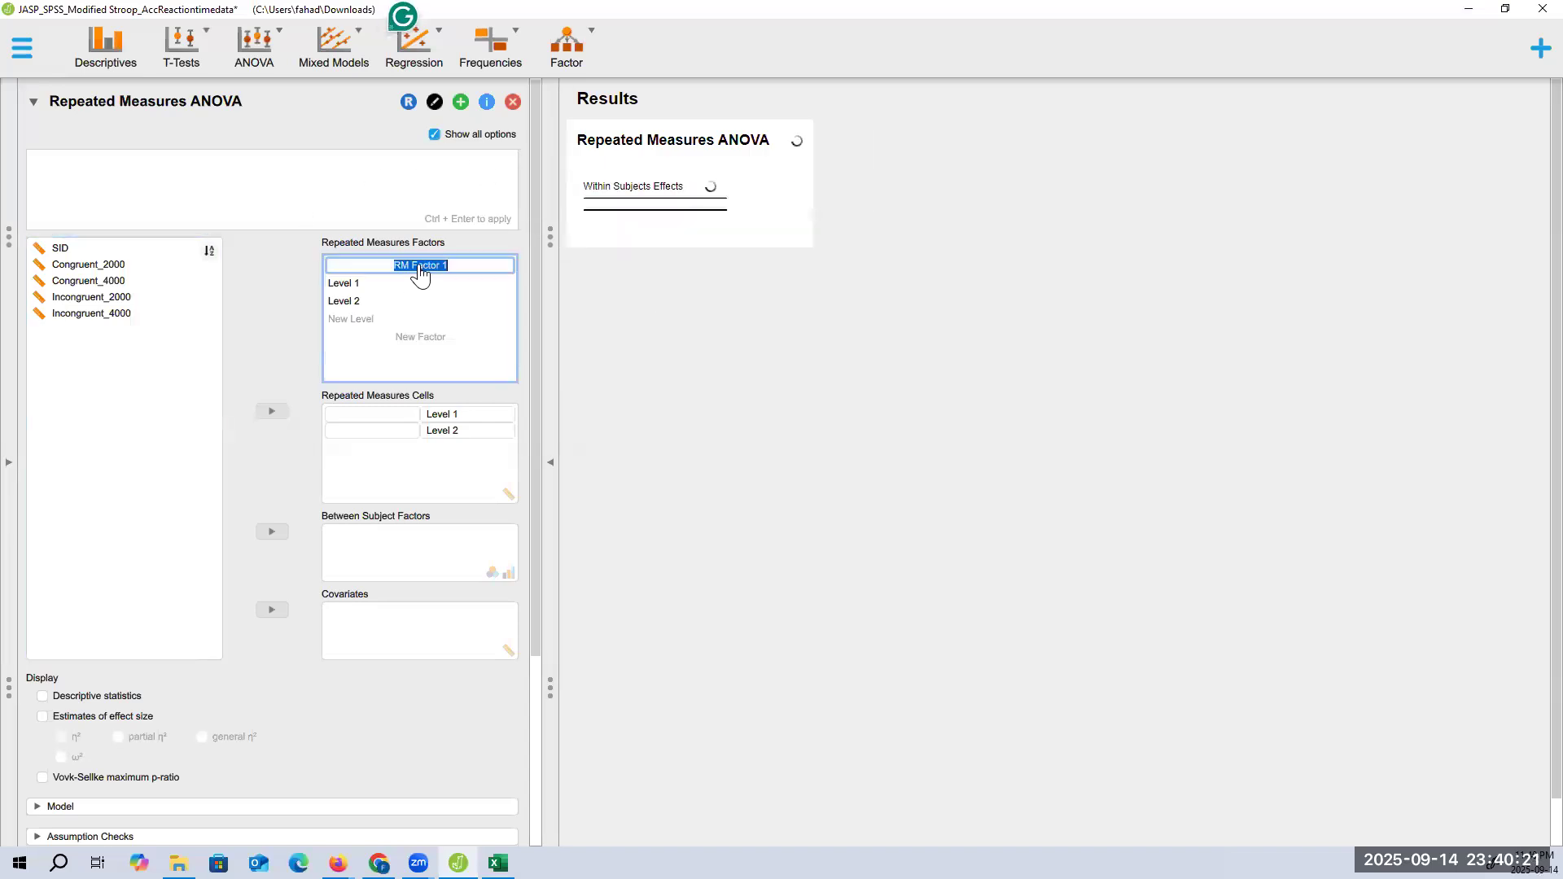
key("BackSpace")
type("CONGR")
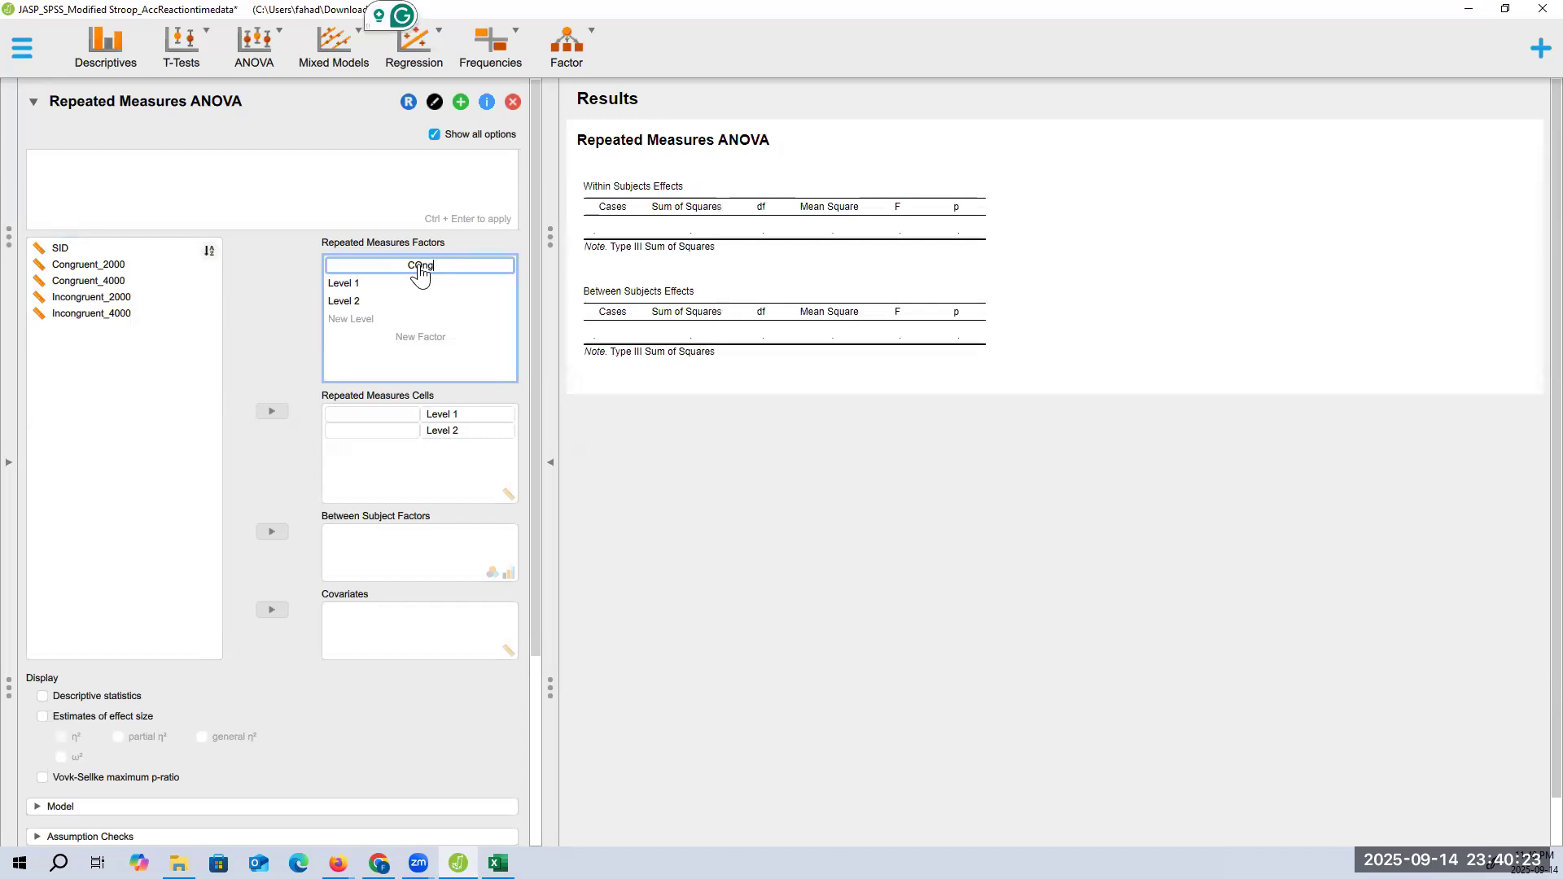
key("BackSpace")
key("BackSpace")
key("BackSpace")
key("BackSpace")
type("on")
key("BackSpace")
type("ngruency")
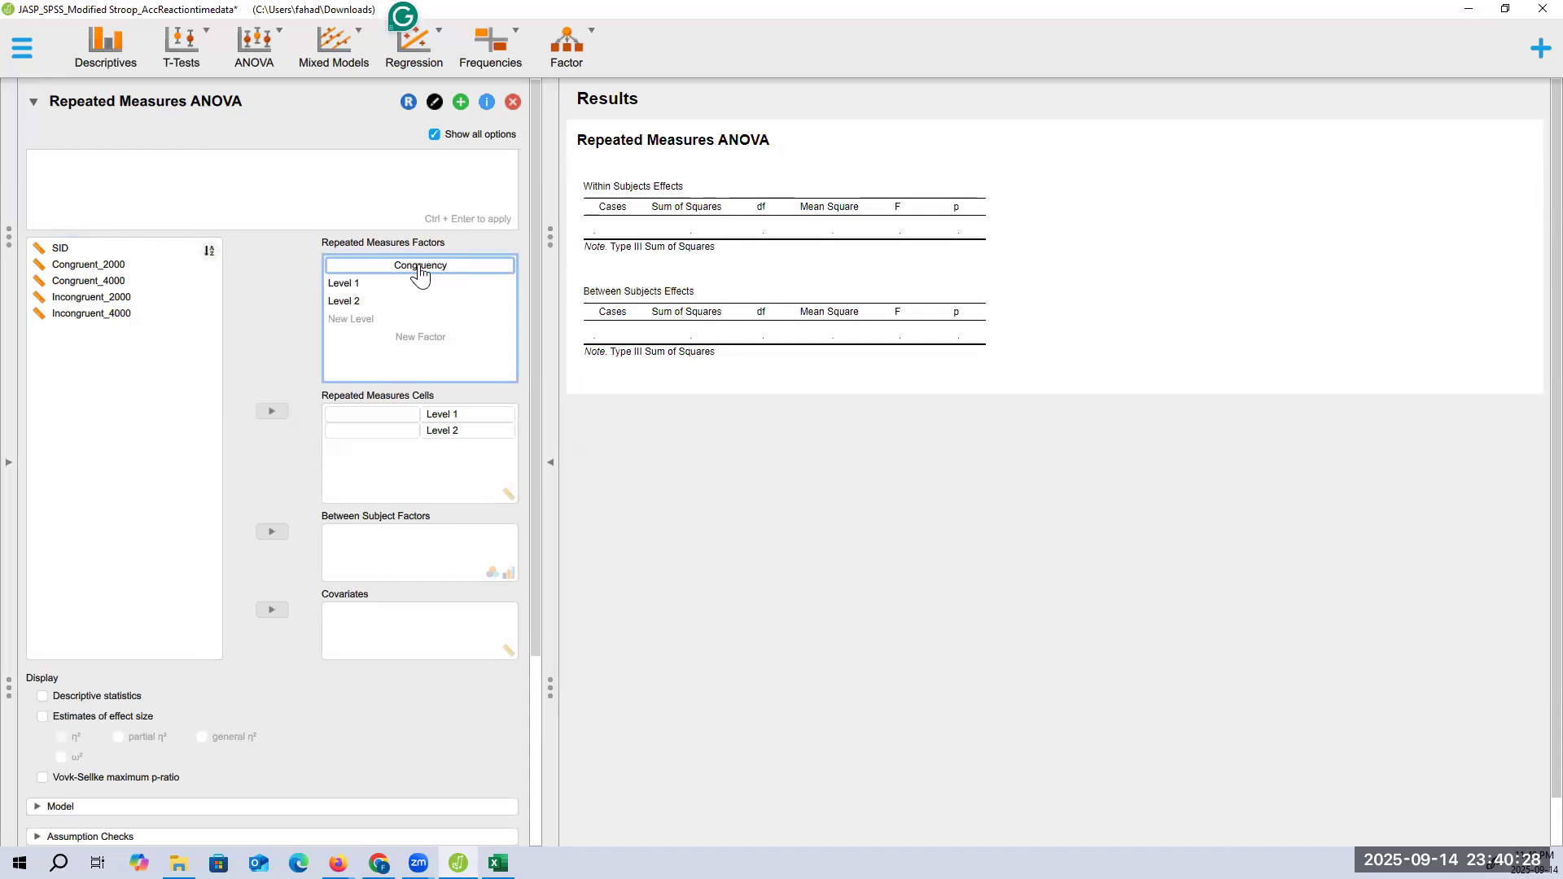
Step: Name the two levels of the Congruency factor Congruent and Incongruent
key("Tab")
key("BackSpace")
type("2")
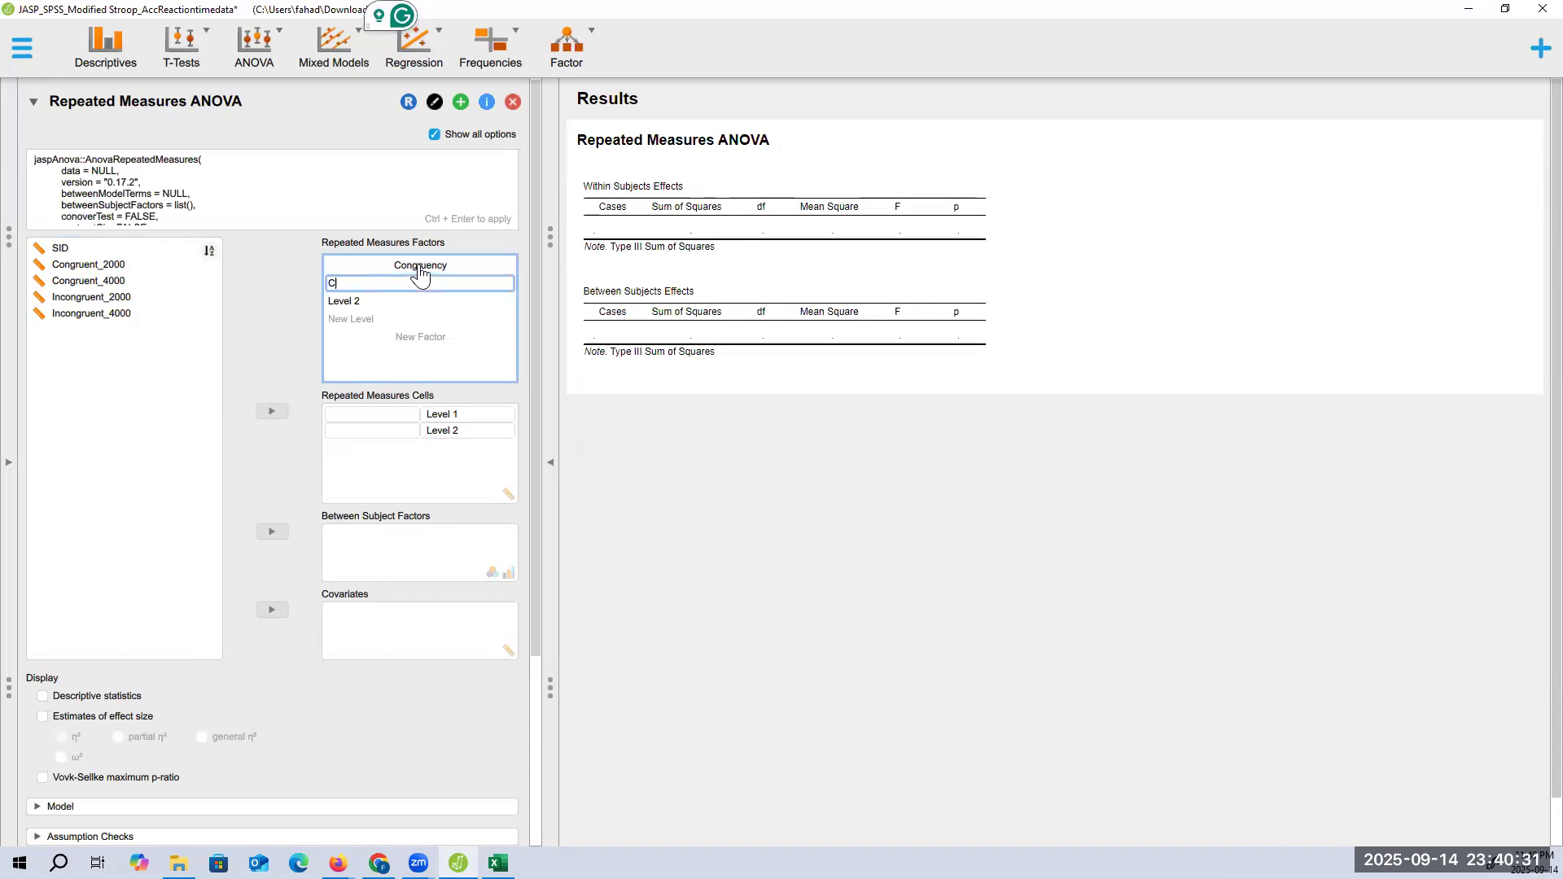
type("Congruent")
key("Tab")
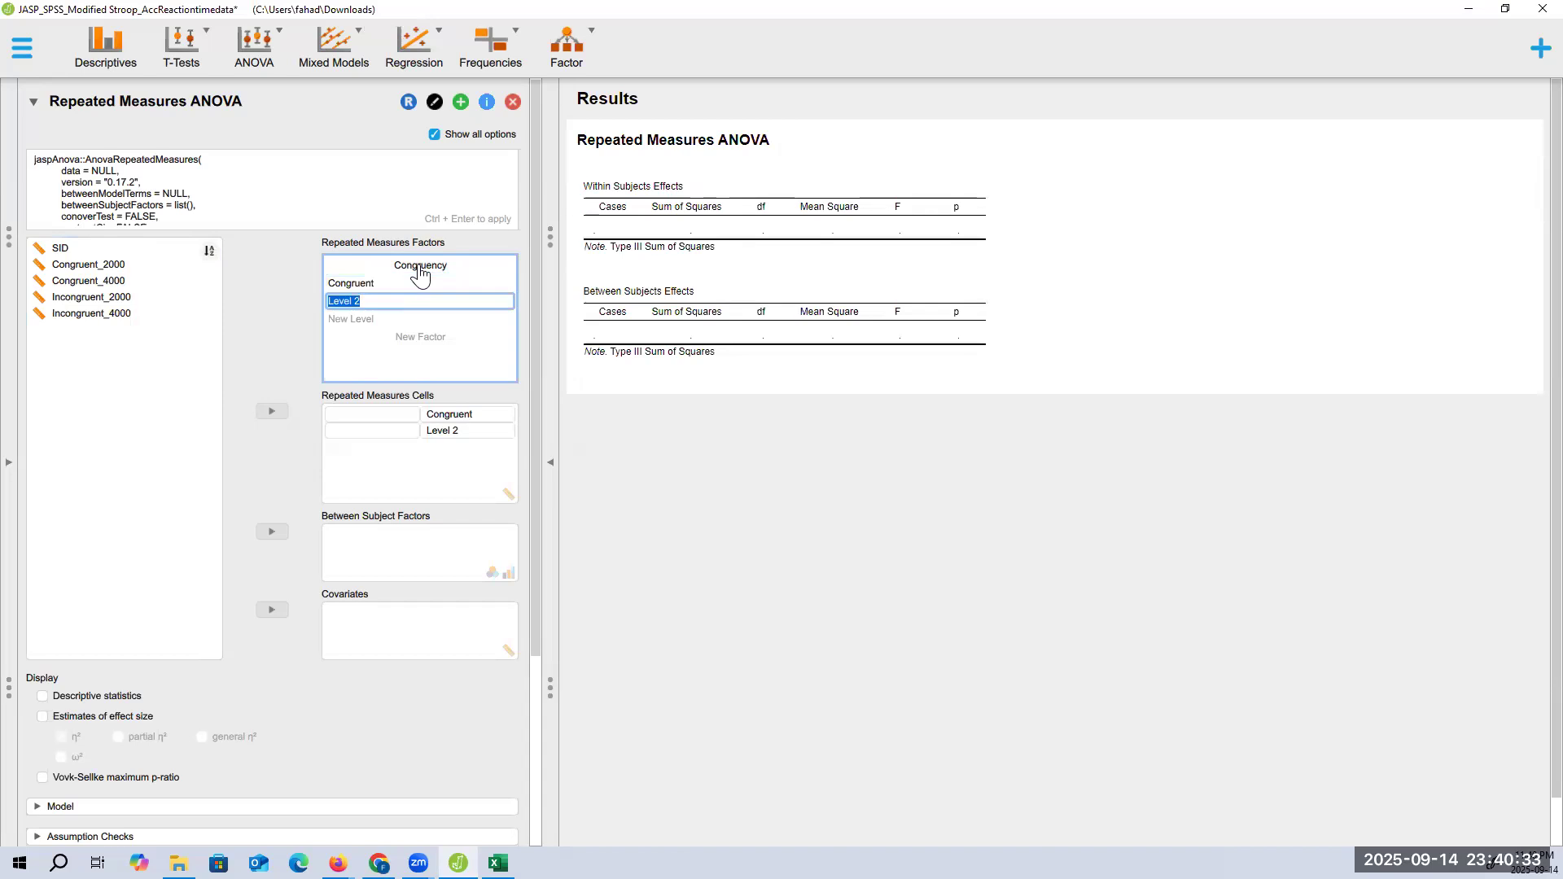
key("BackSpace")
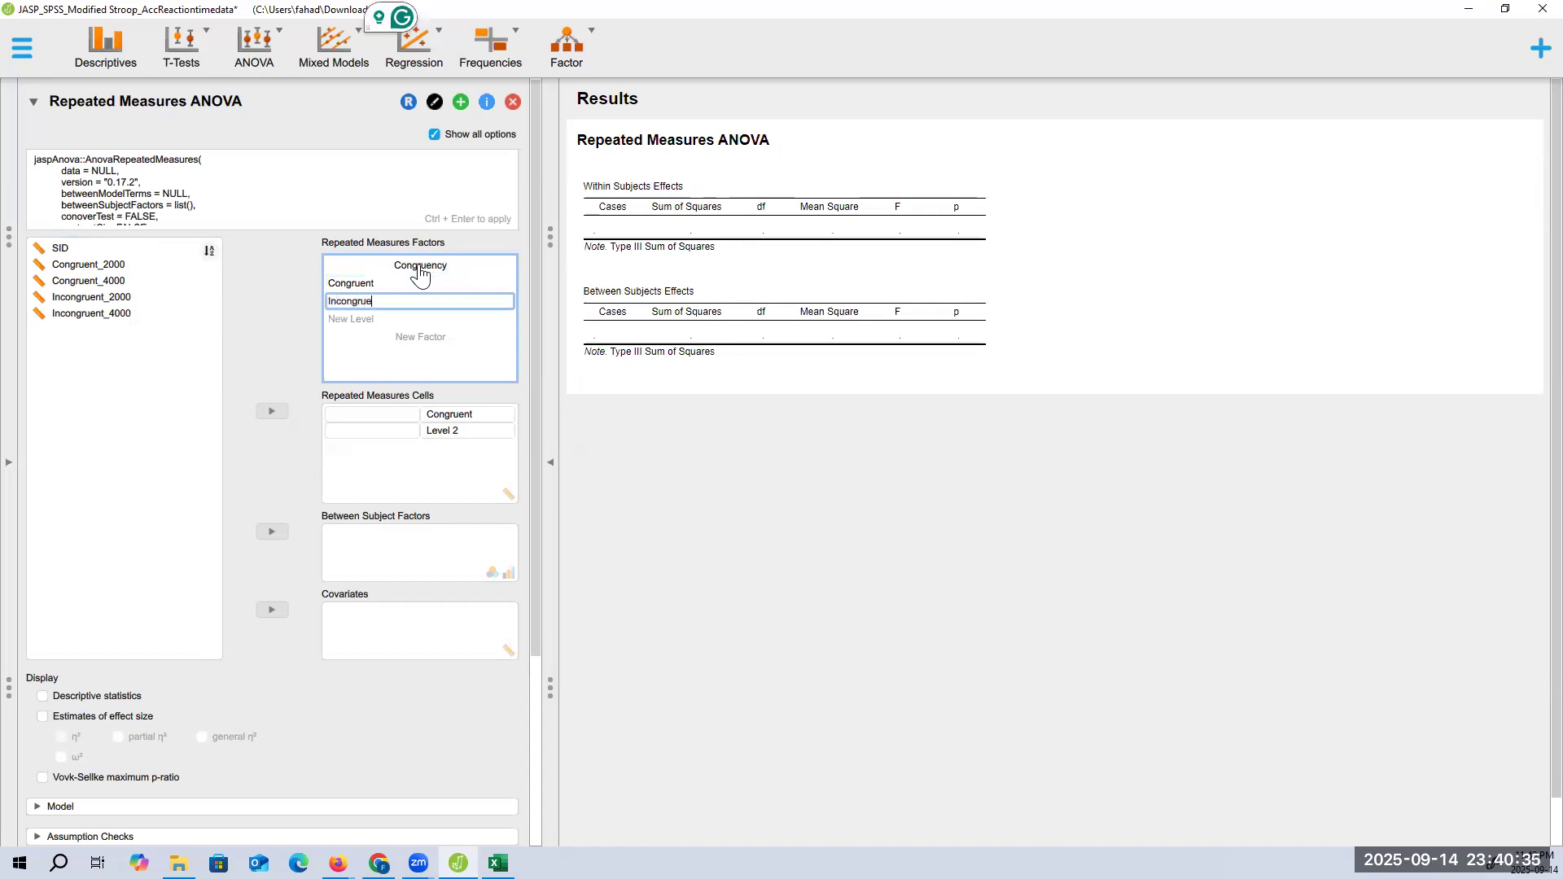
key("Tab")
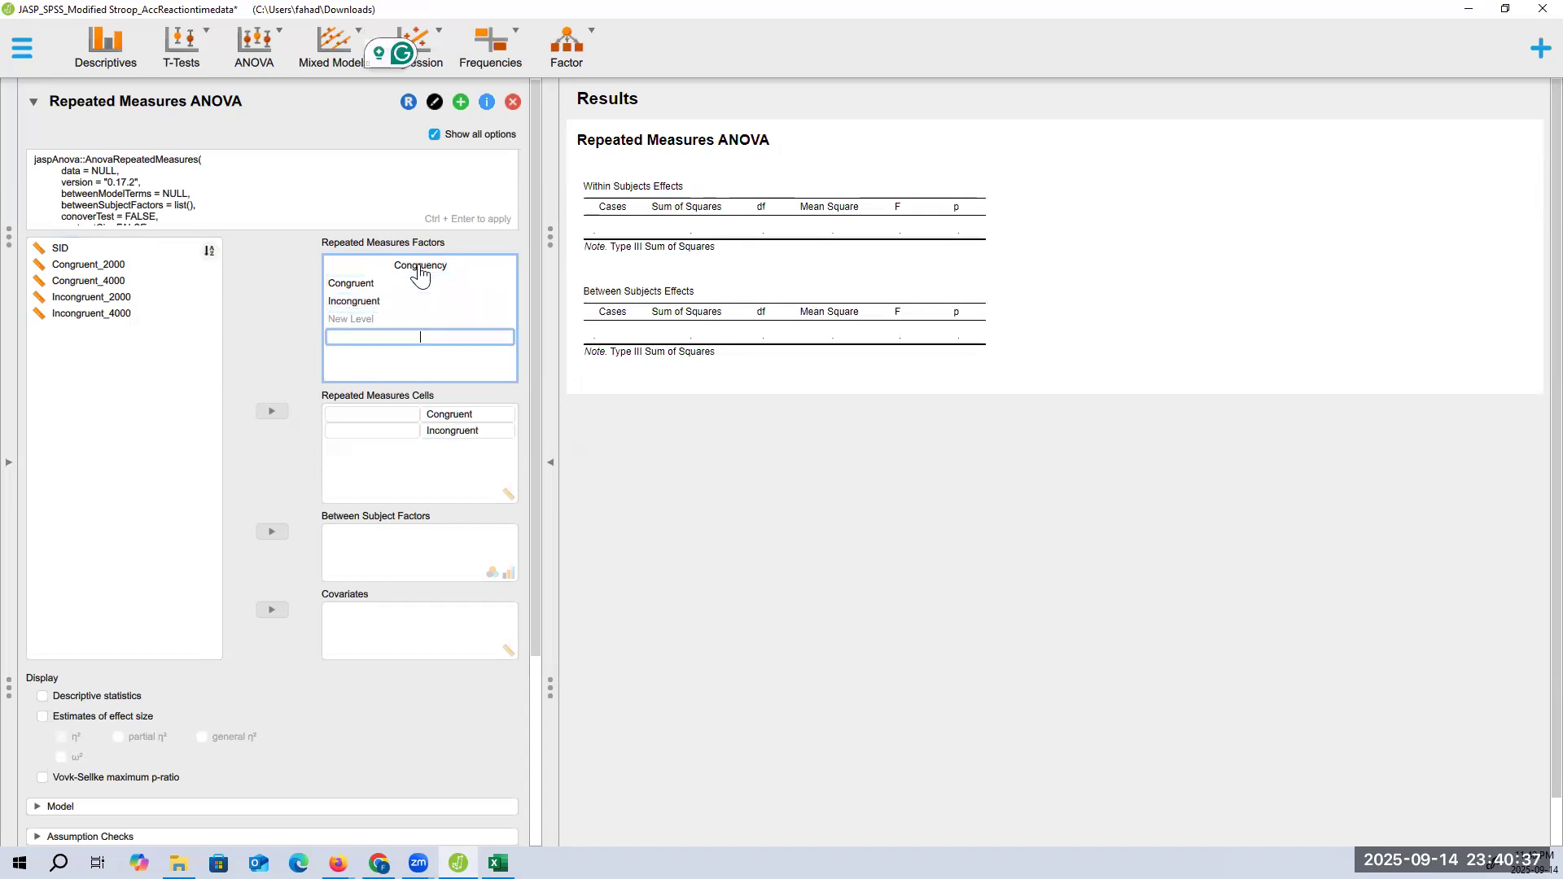
Step: Add a second repeated measures factor named Duration with the levels 2000 and 4000
type("Duration")
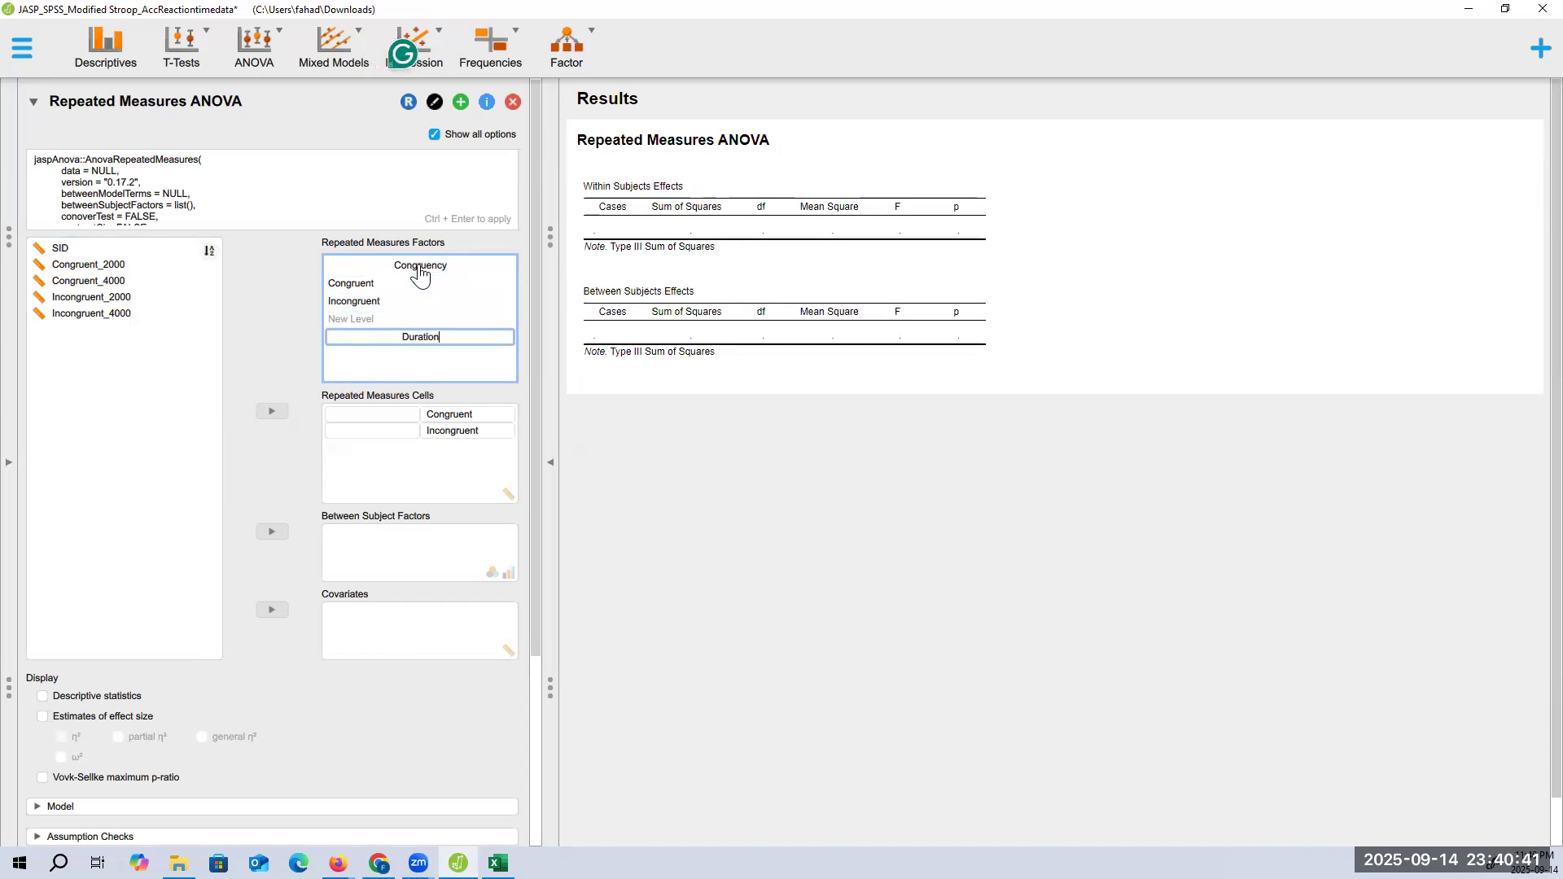
key("Tab")
left_click(363, 362)
type("2000")
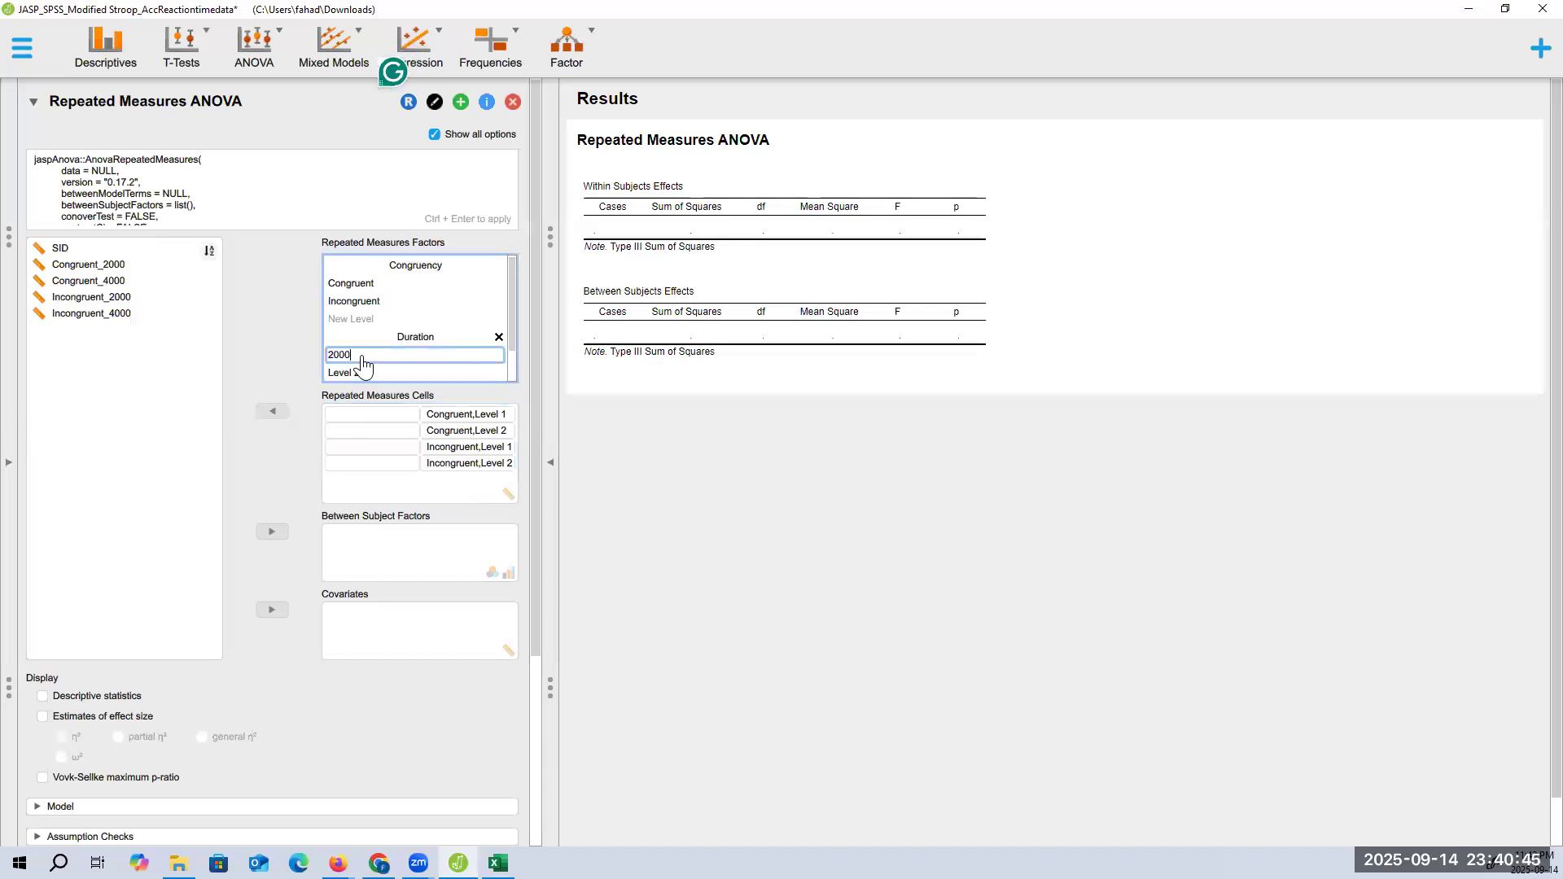
key("Tab")
type("4000")
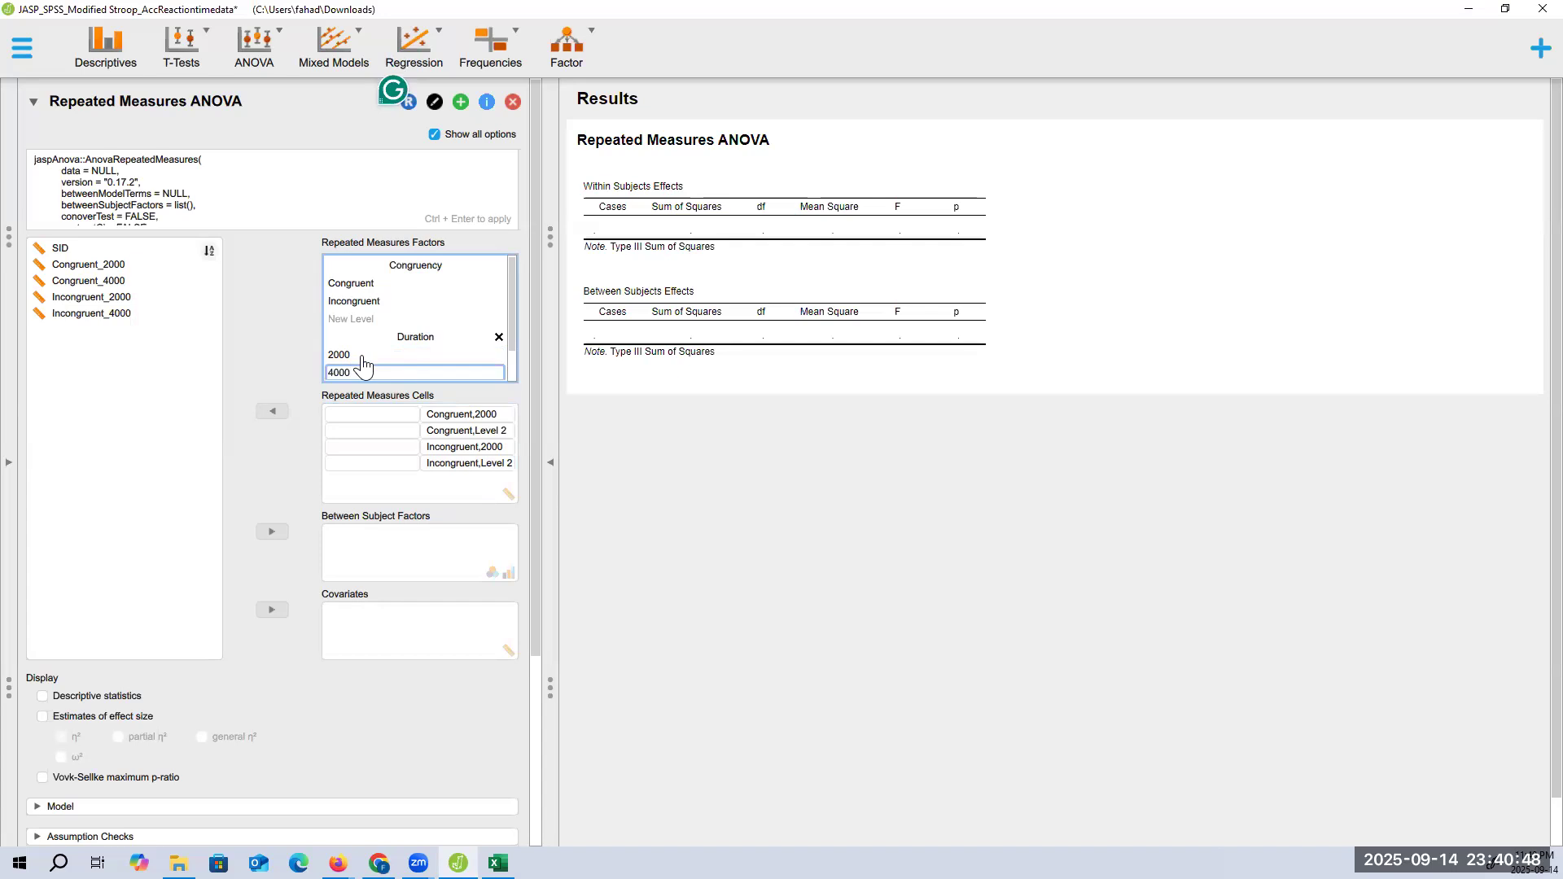
key("Return")
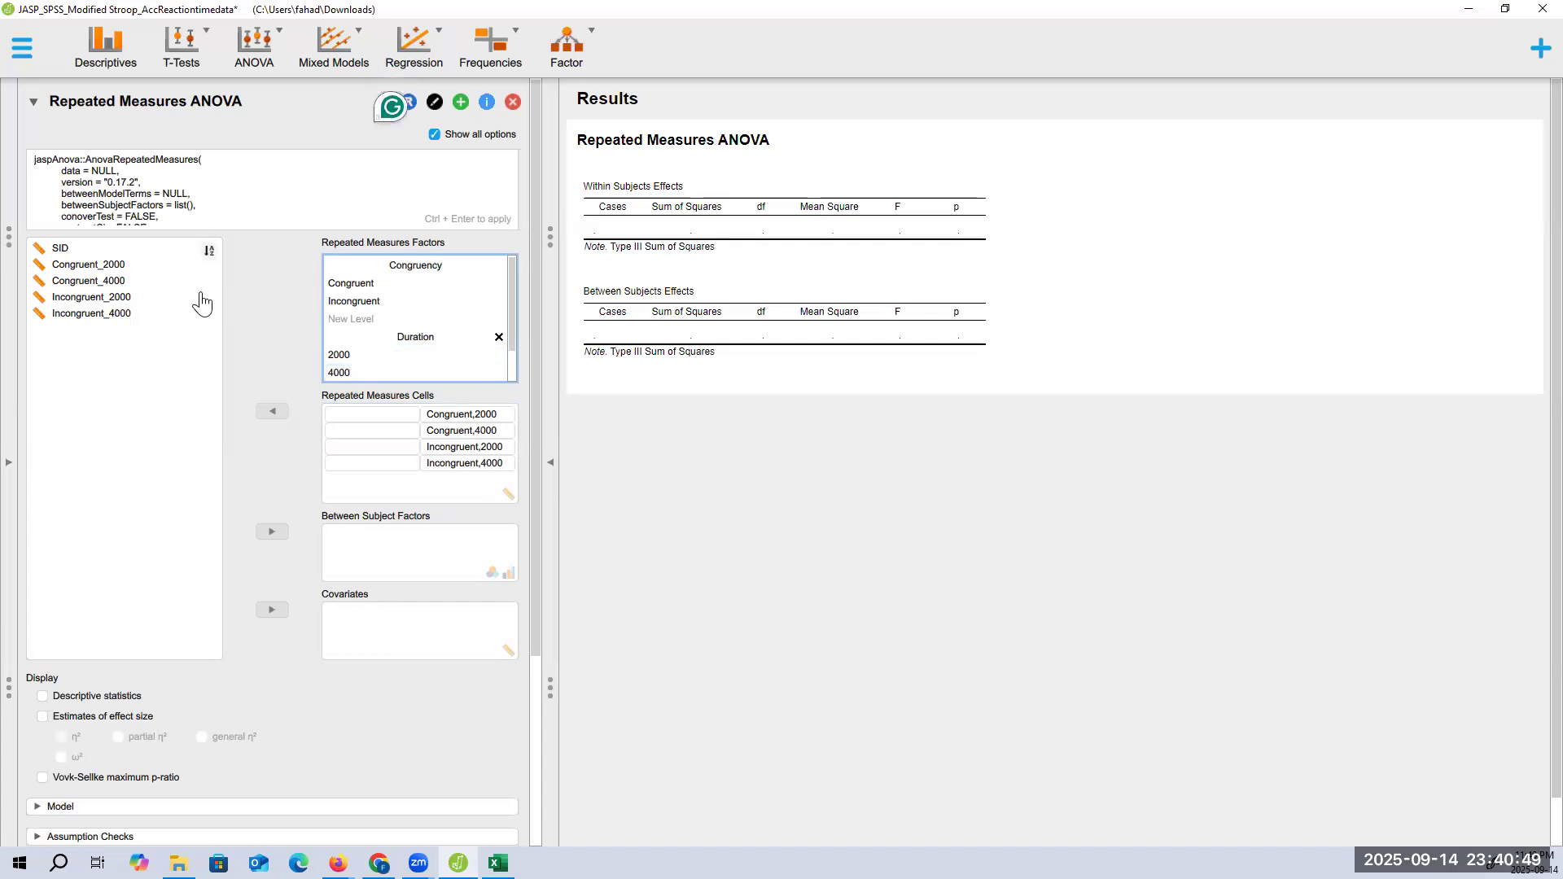
Step: Assign Congruent_2000, Congruent_4000, Incongruent_2000 and Incongruent_4000 to their matching repeated measures cells
left_click(112, 269)
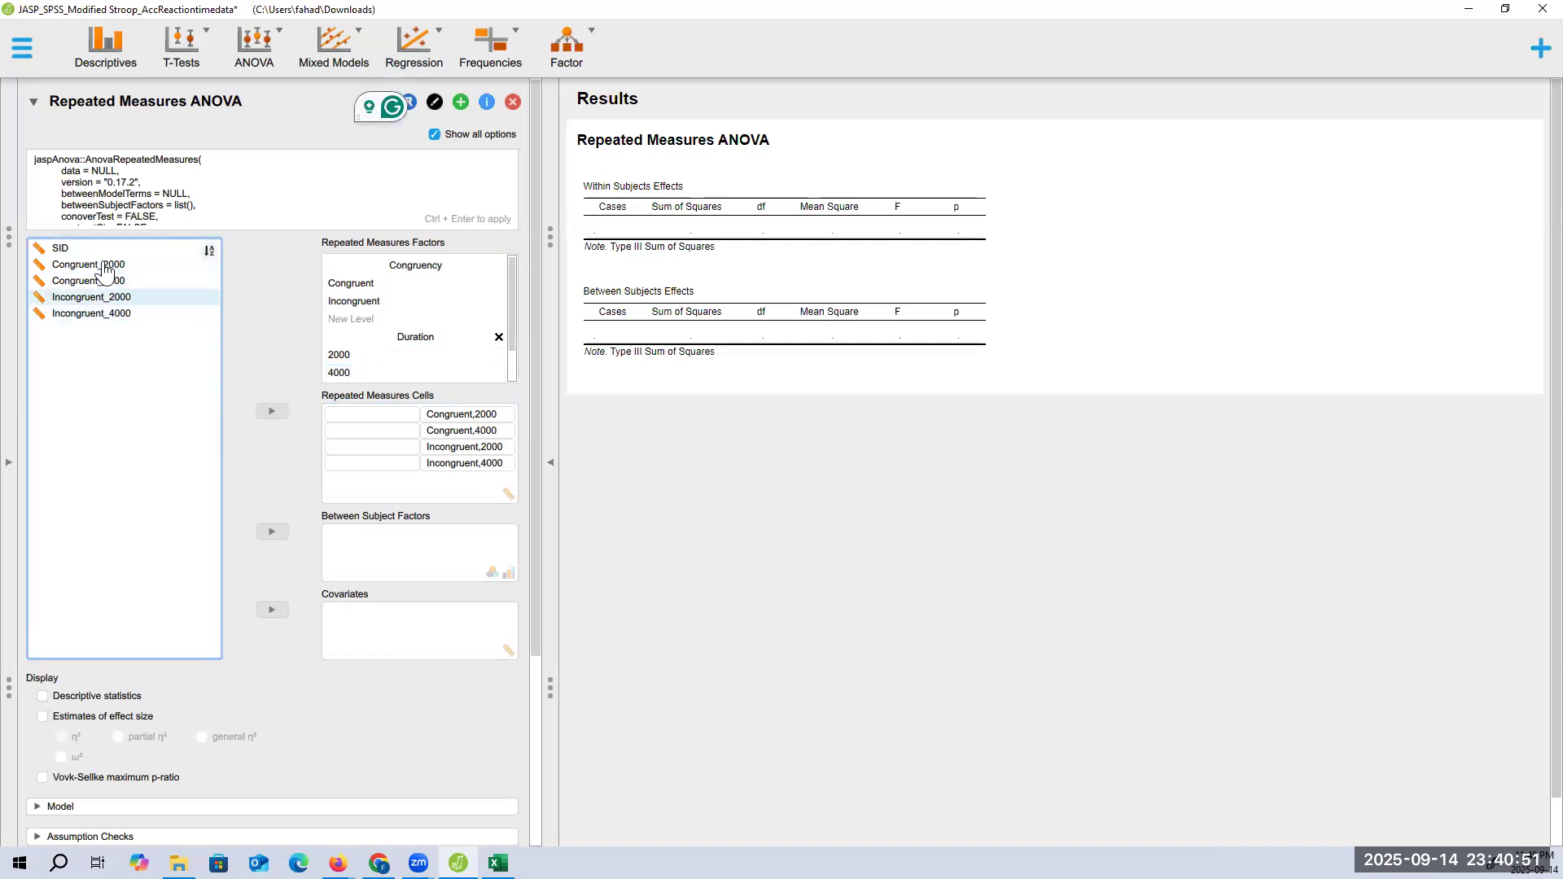
left_click(105, 285, "shift")
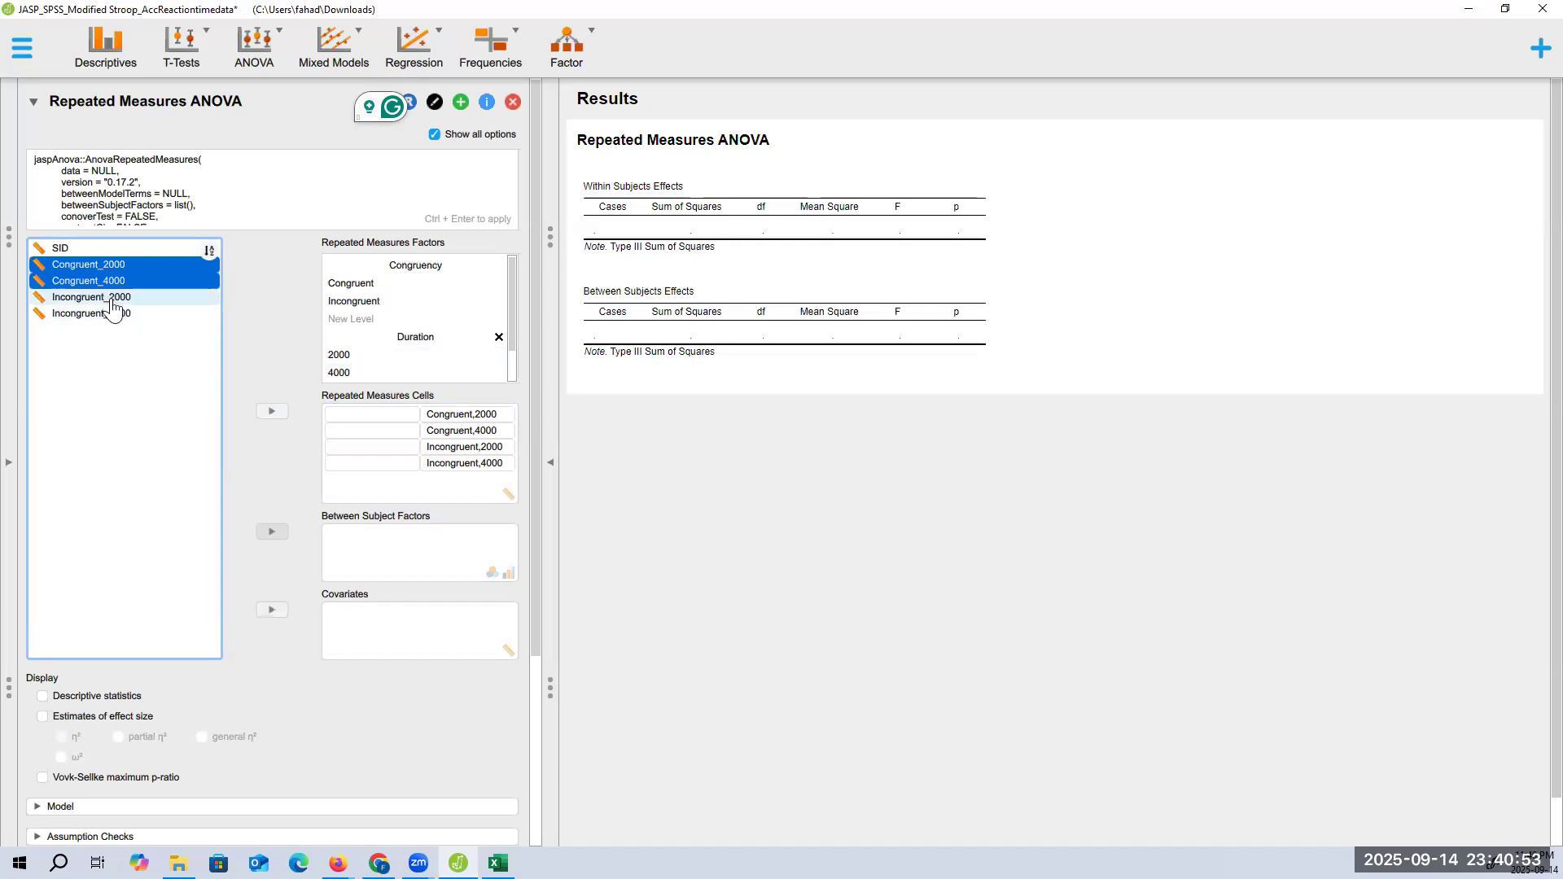
left_click(124, 313, "shift")
left_click_drag(271, 358, 384, 422)
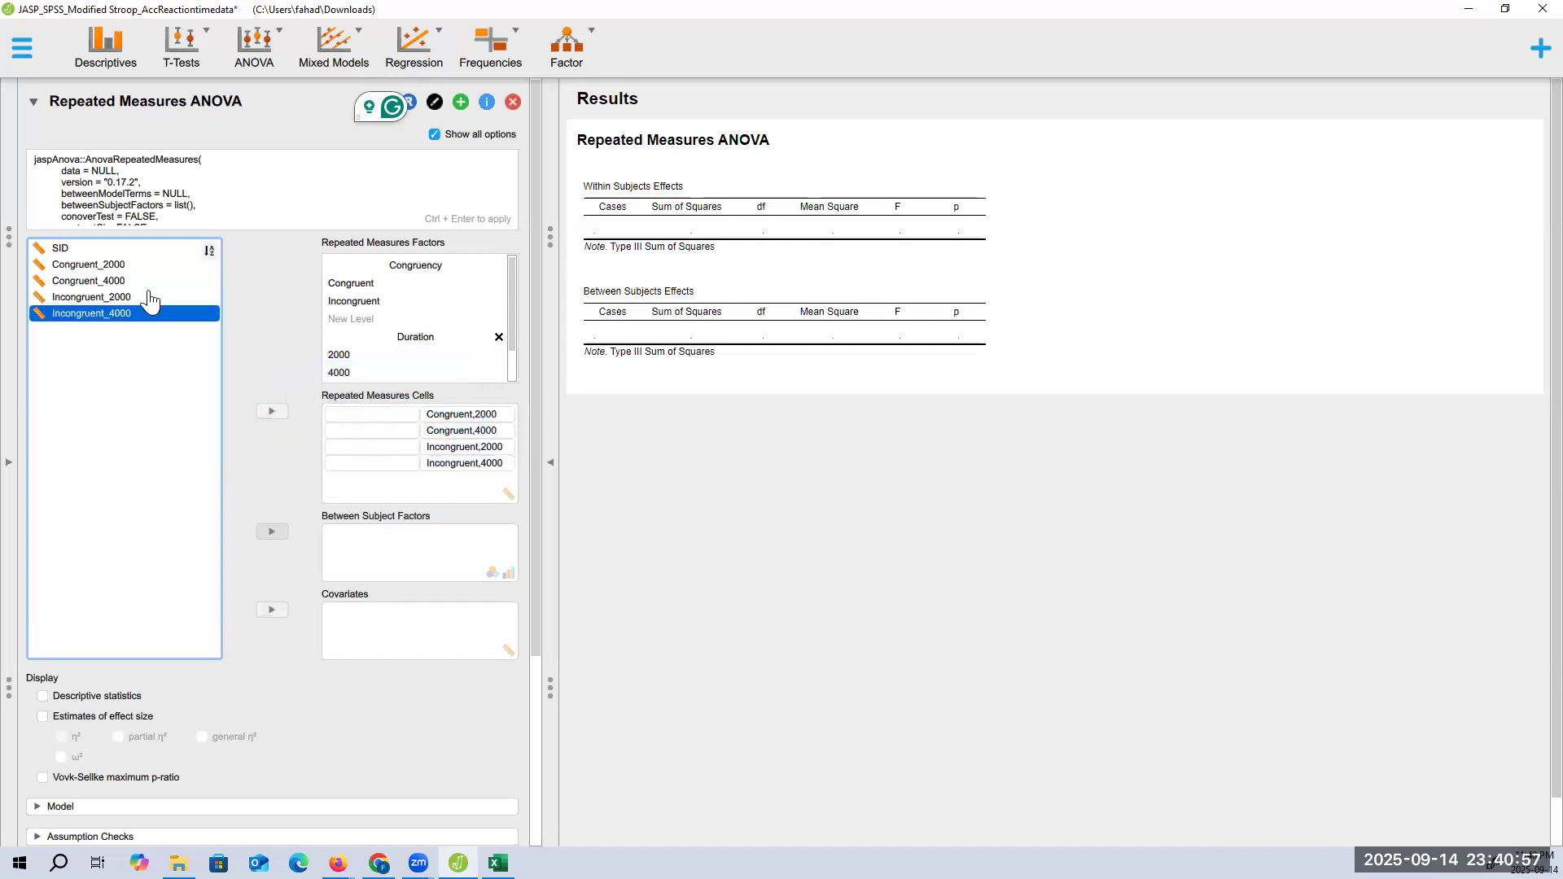
double_click(110, 263)
left_click_drag(112, 265, 483, 454)
left_click_drag(143, 268, 466, 457)
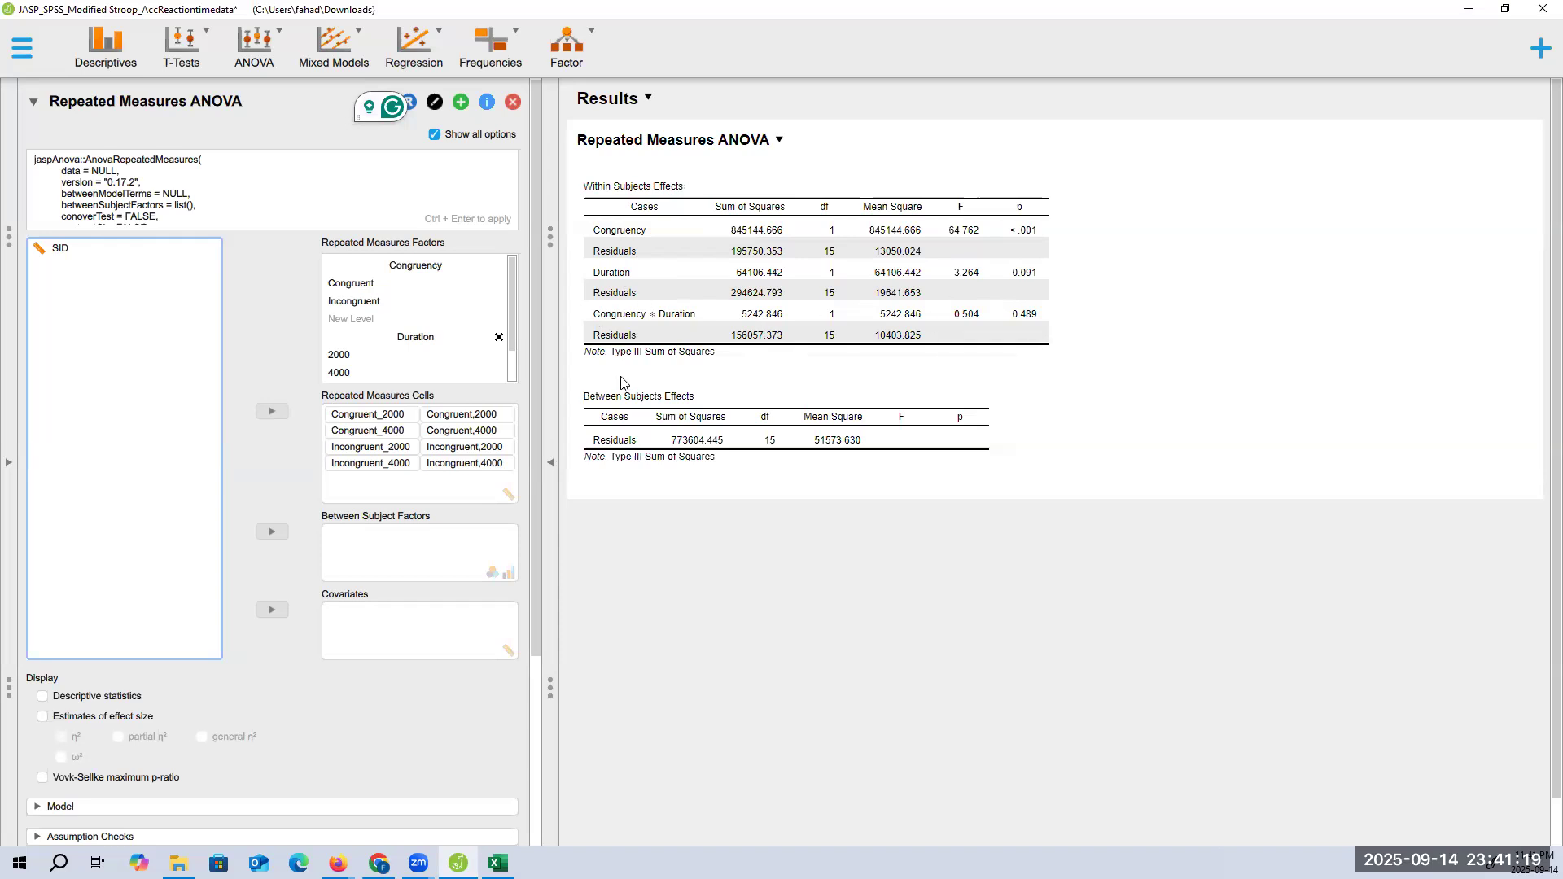
Step: Display descriptive statistics and effect size estimates, using only partial η² as the effect size
scroll(366, 409, "down", 1)
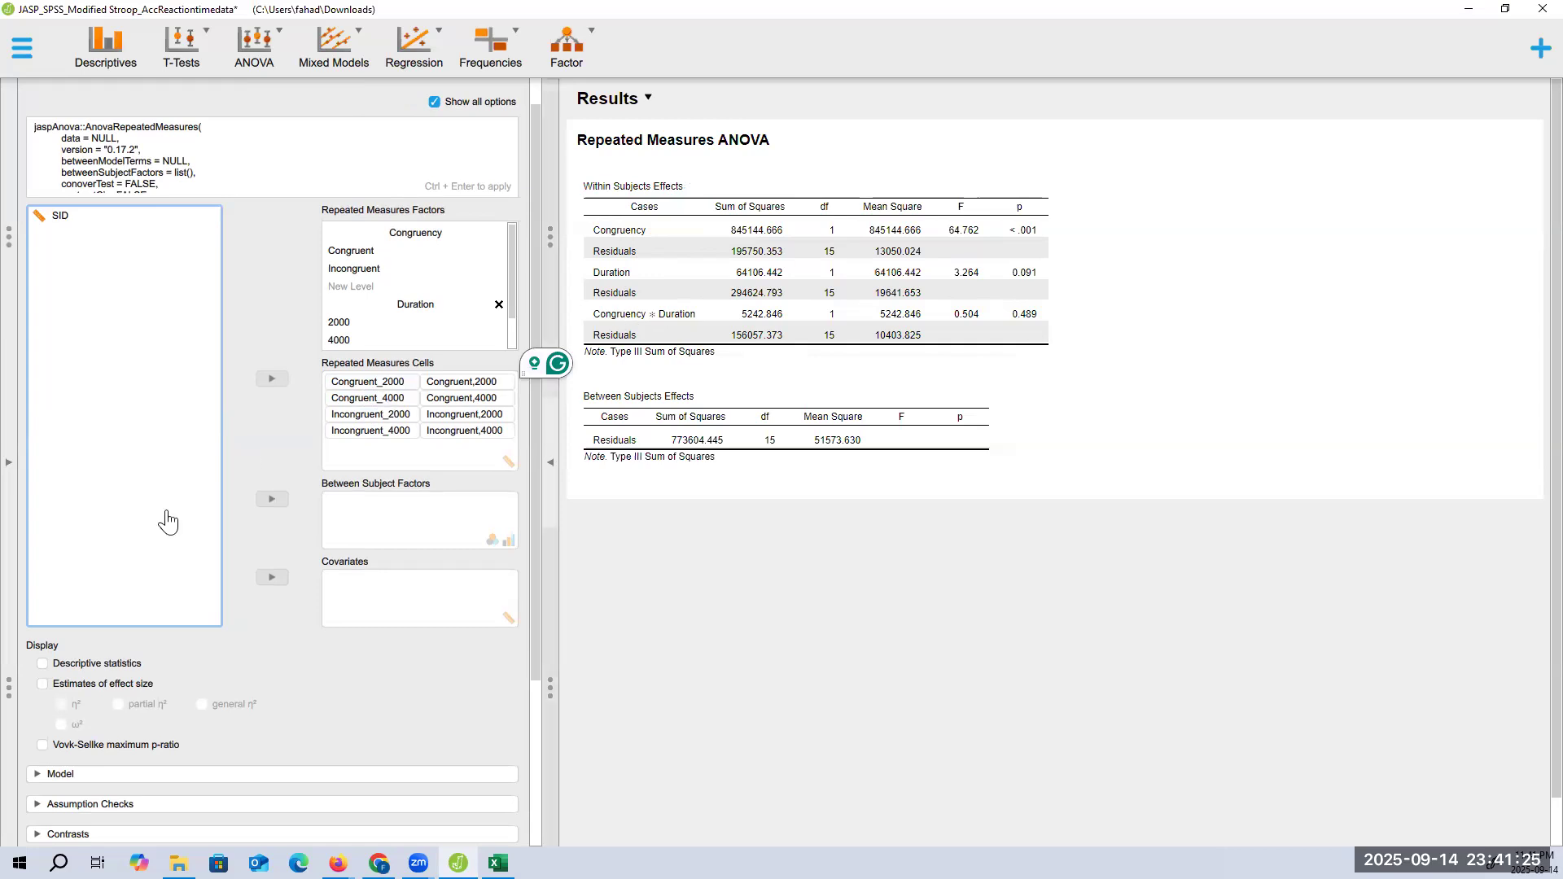
scroll(164, 520, "down", 5)
left_click(43, 445)
left_click(42, 466)
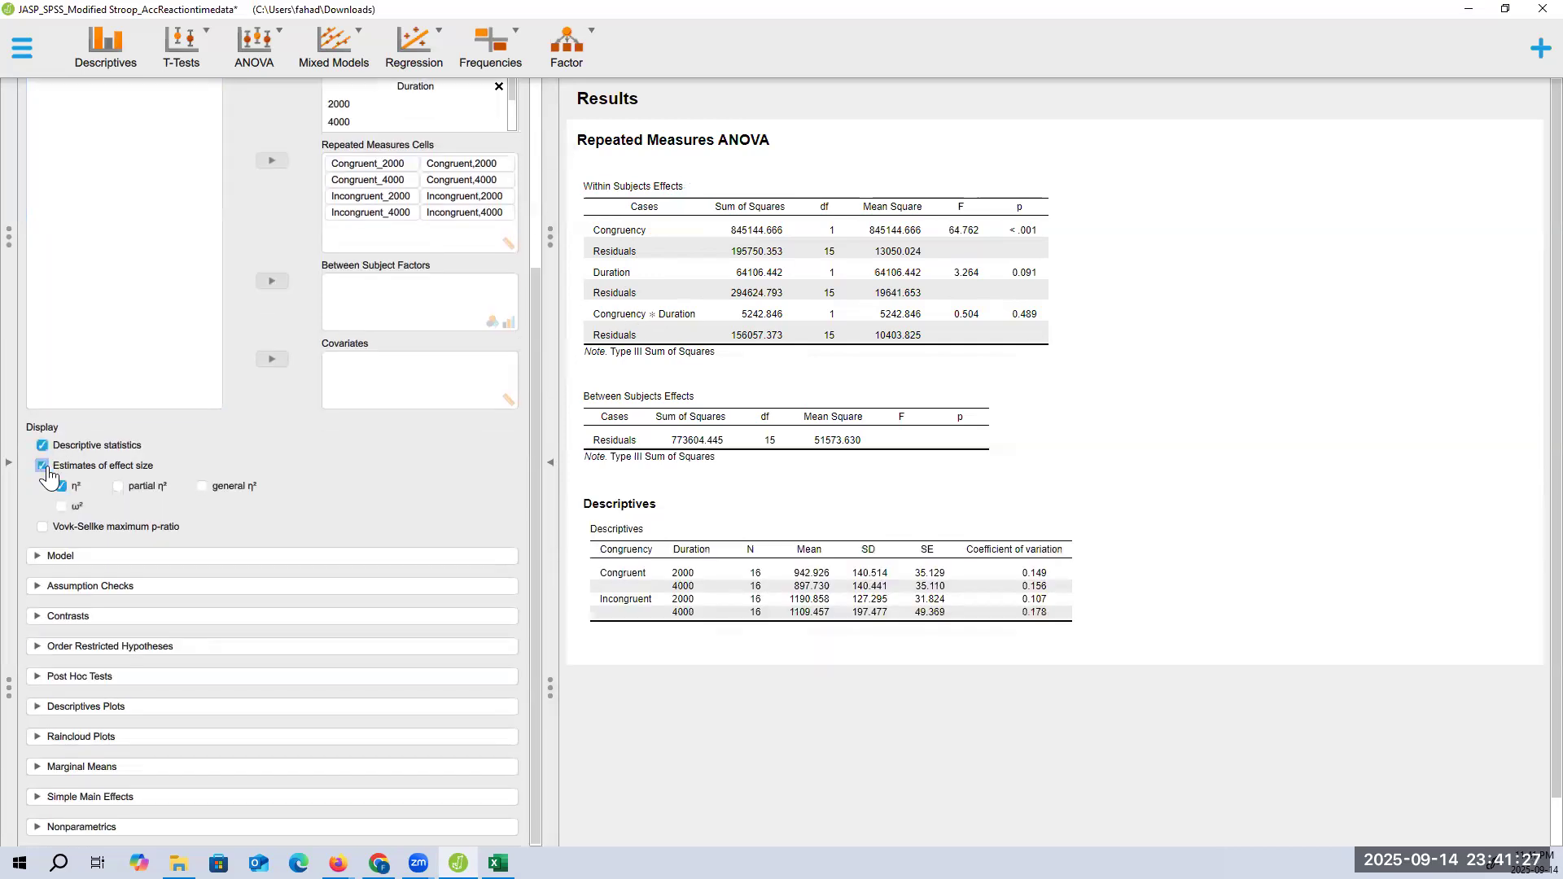
left_click(118, 486)
left_click(75, 492)
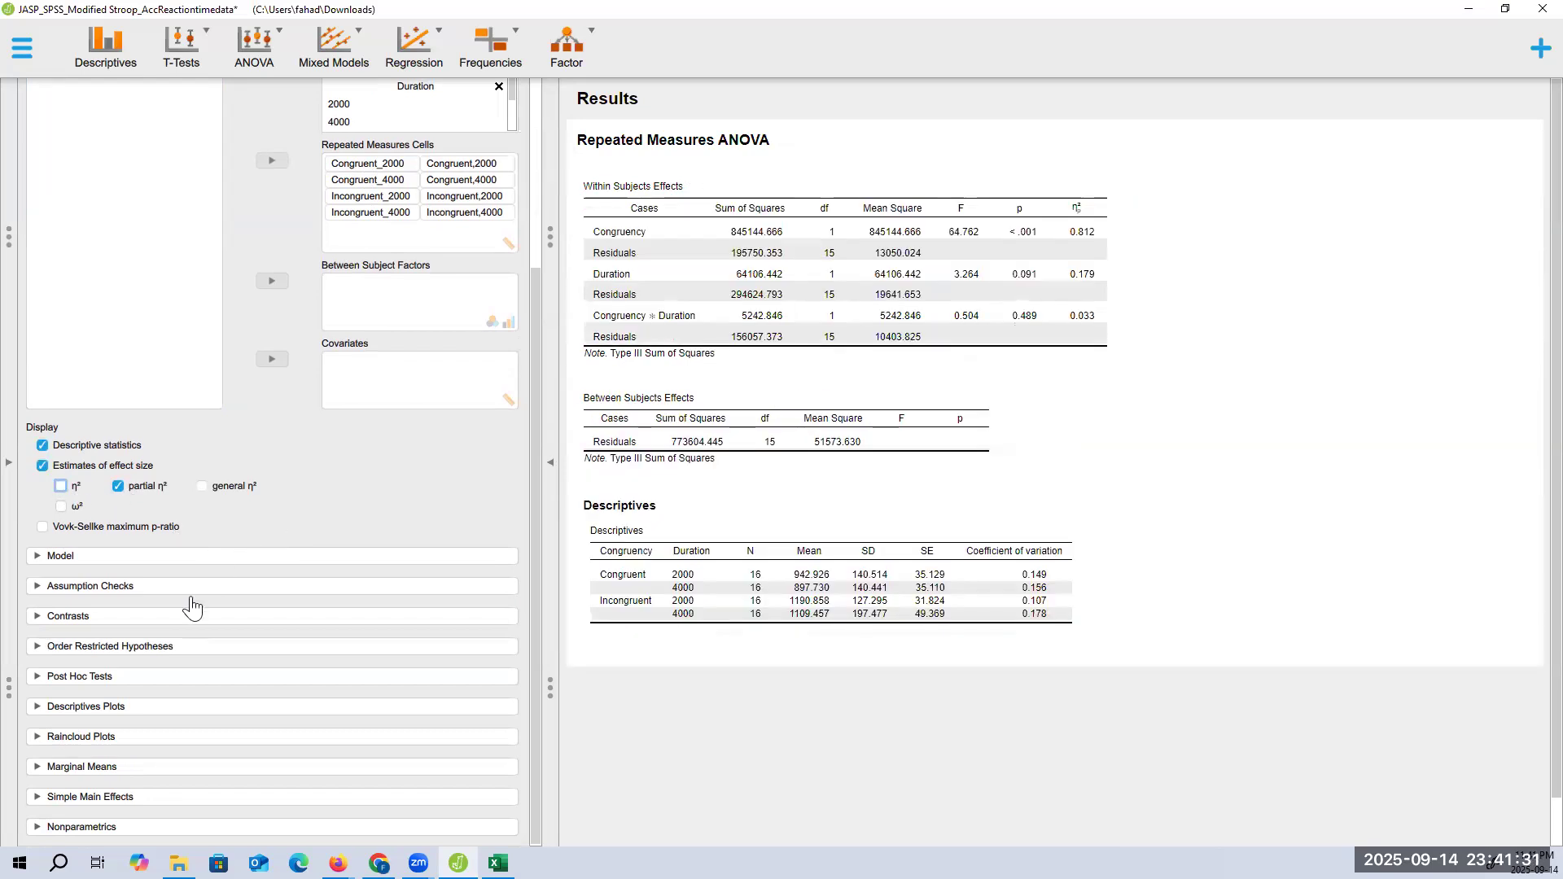
Step: Request marginal means for Congruency, Duration and the Congruency * Duration interaction
left_click(116, 767)
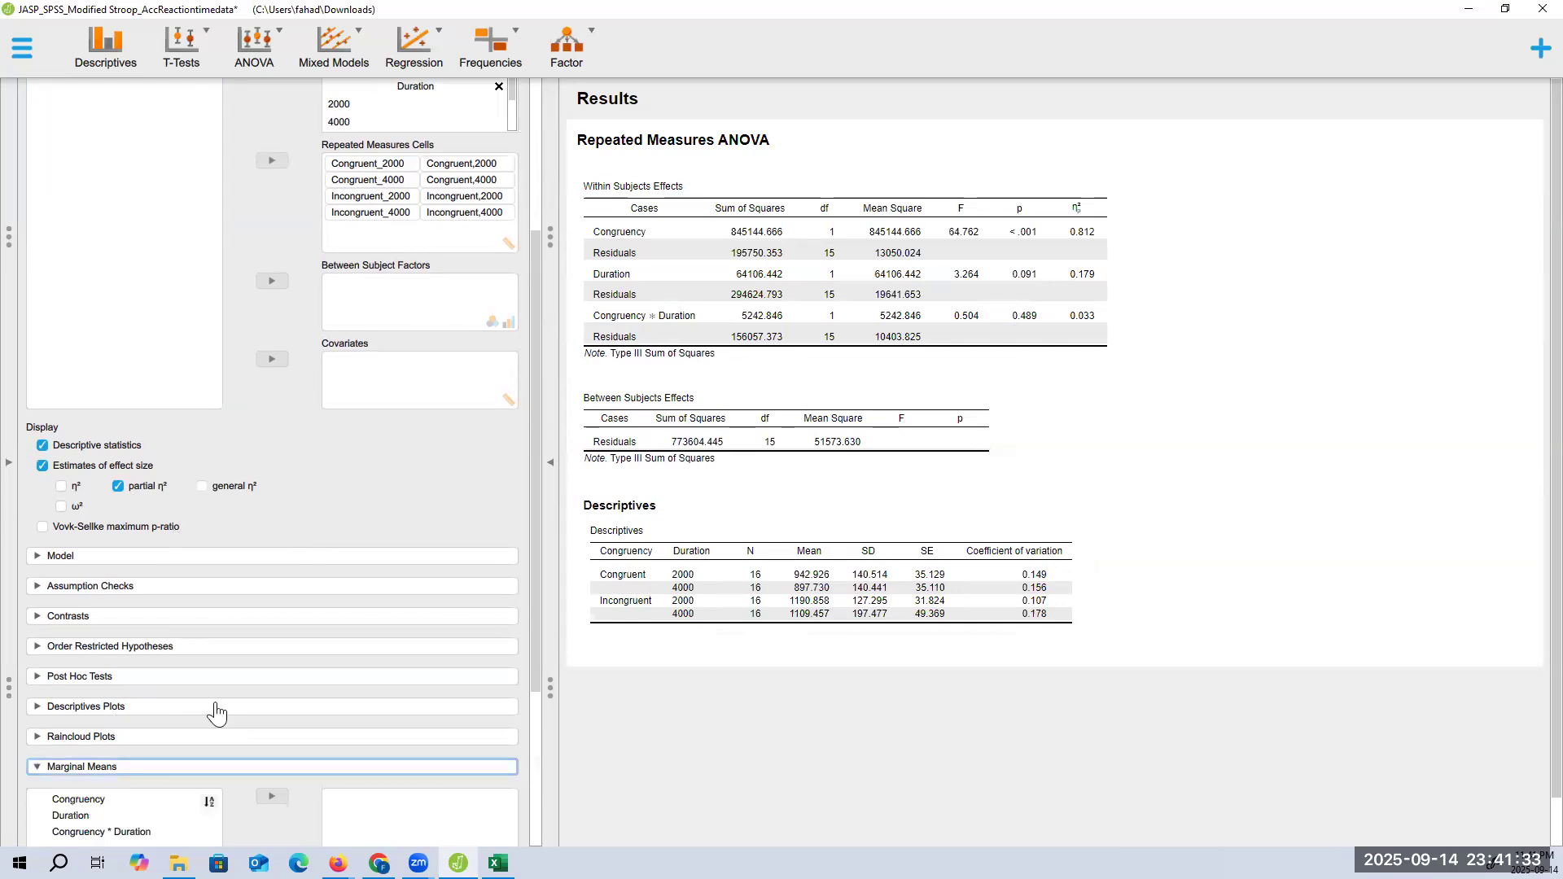
left_click(82, 578)
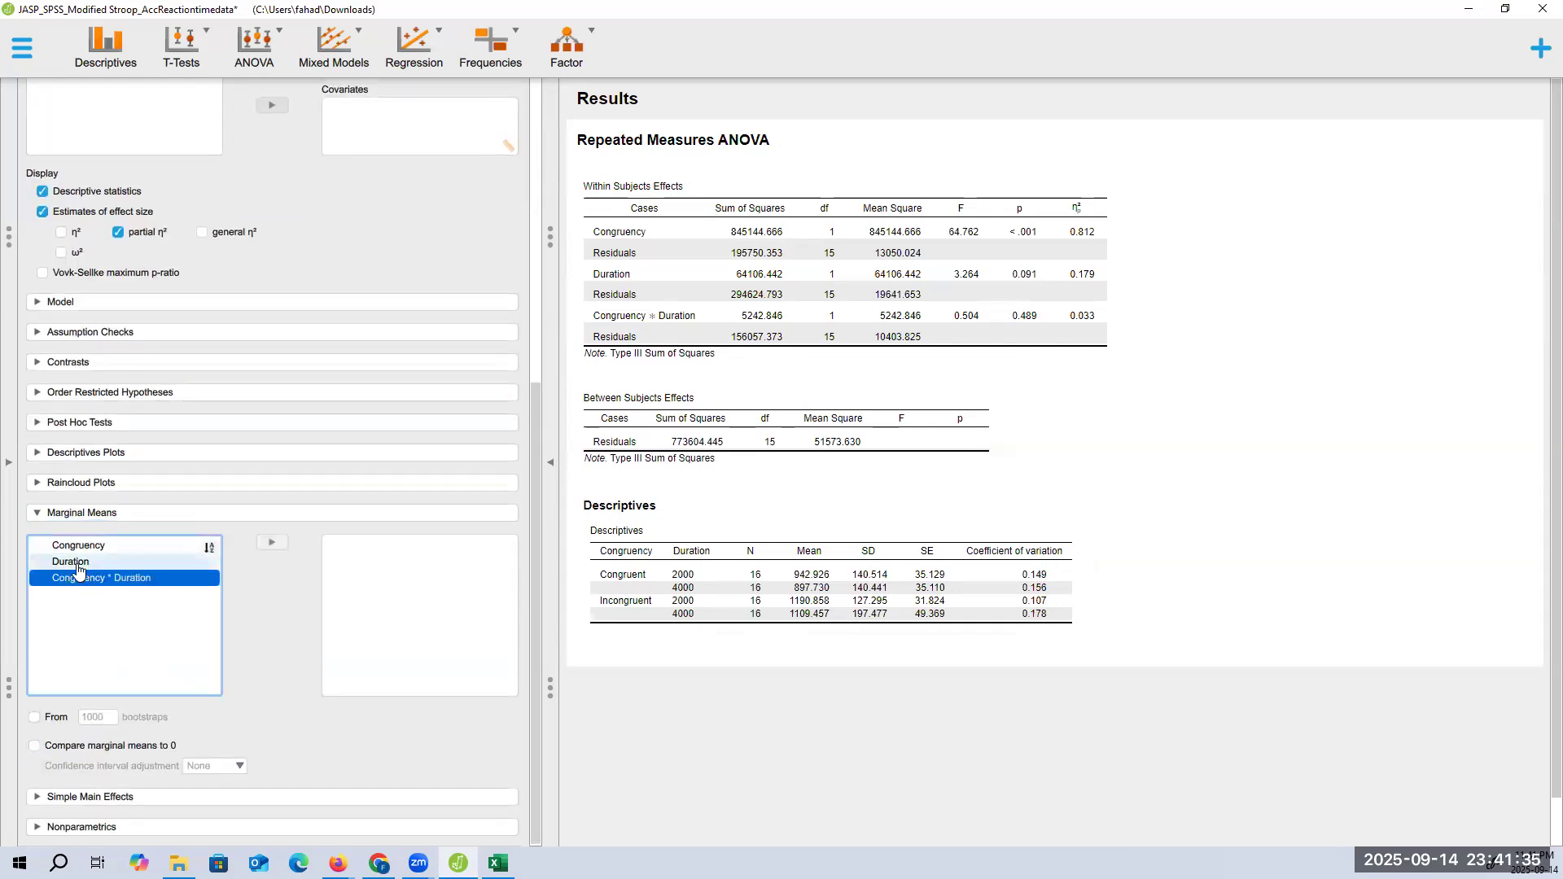
left_click(78, 545, "shift")
left_click(272, 542)
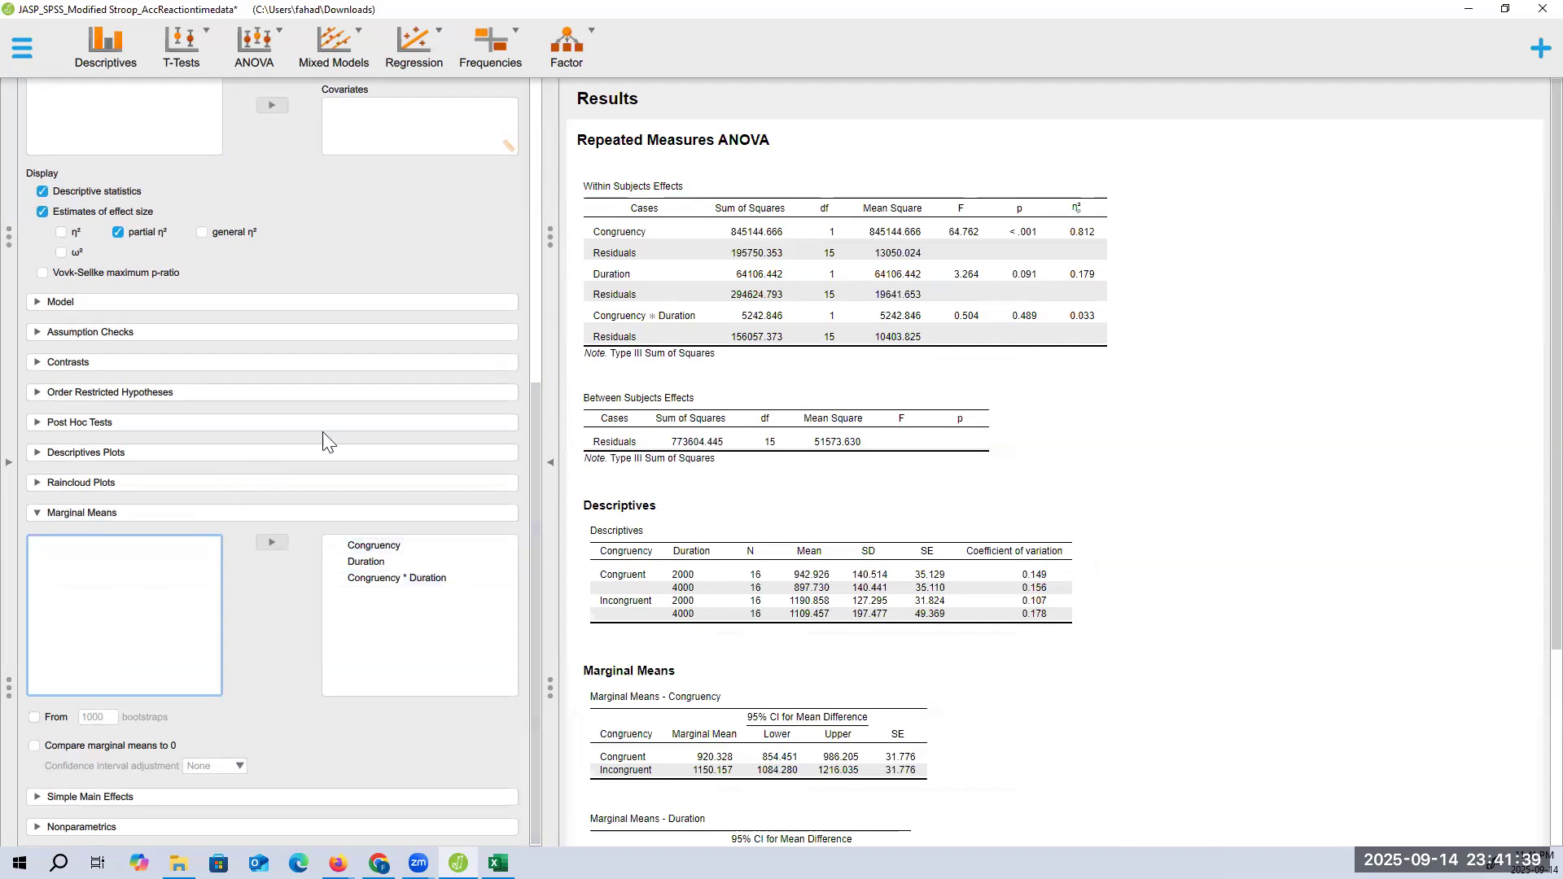
Step: Set up a descriptives plot with Congruency on the horizontal axis, Duration as separate lines, and standard error bars
left_click(150, 452)
left_click(196, 497)
left_click(271, 498)
left_click(105, 513)
left_click(272, 537)
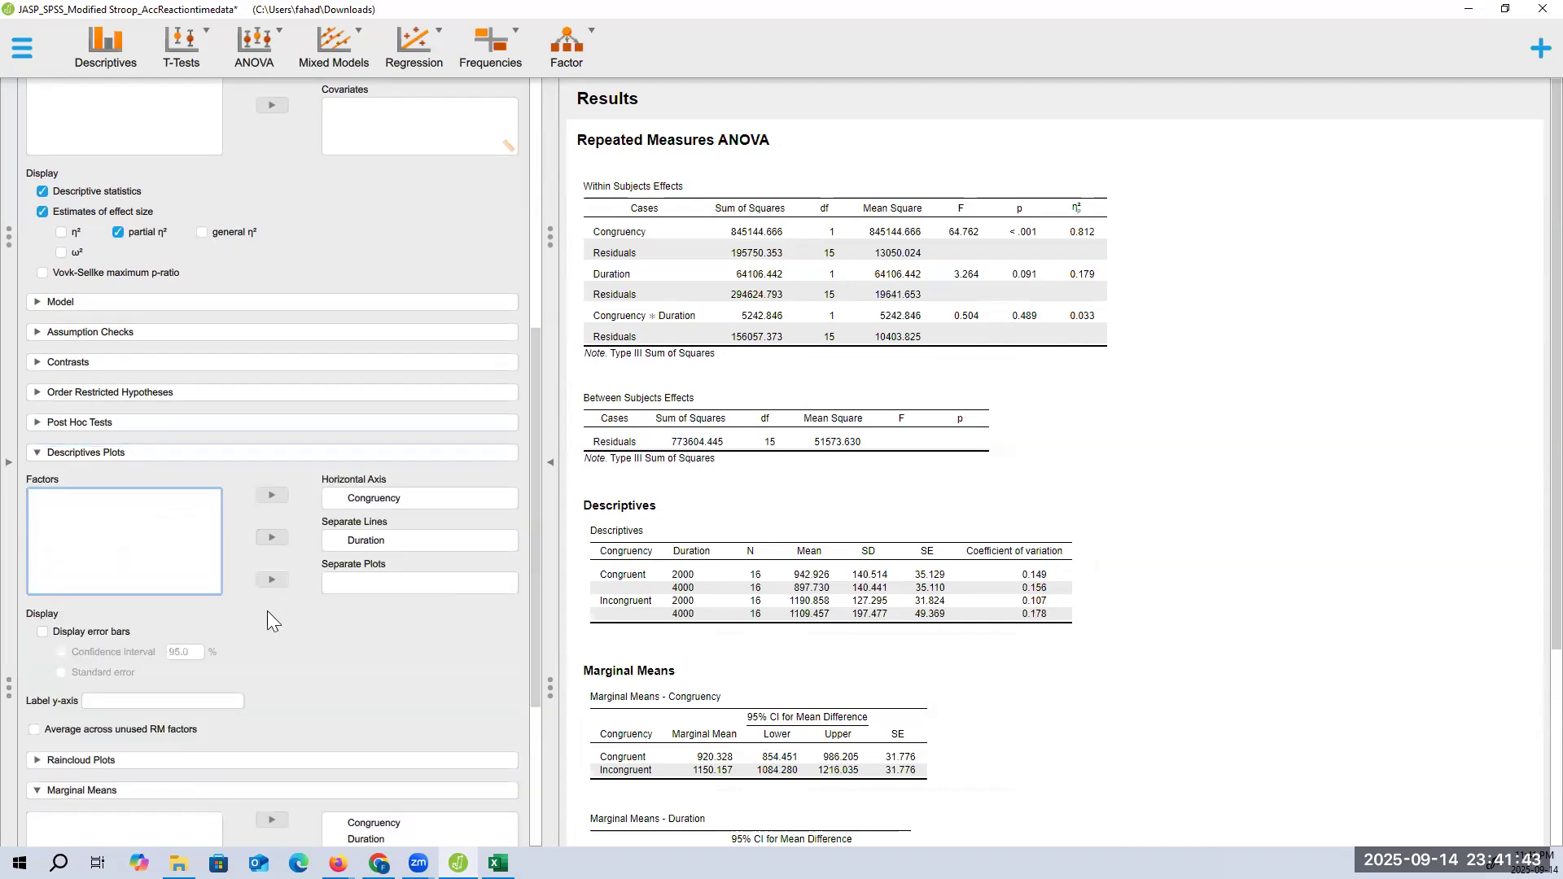
scroll(268, 619, "down", 4)
left_click(42, 353)
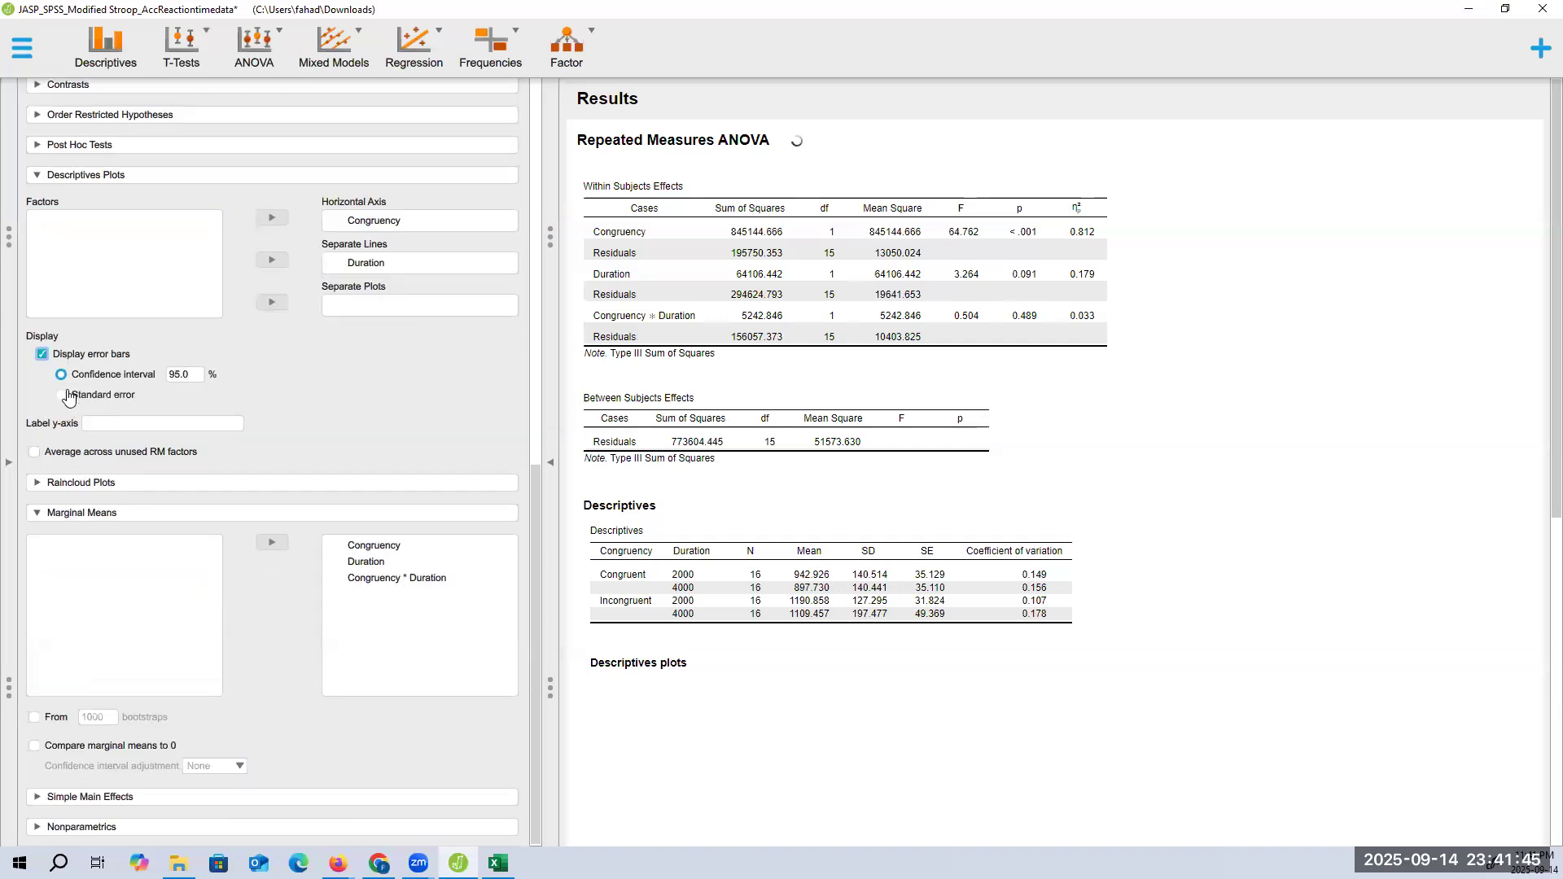
left_click(68, 396)
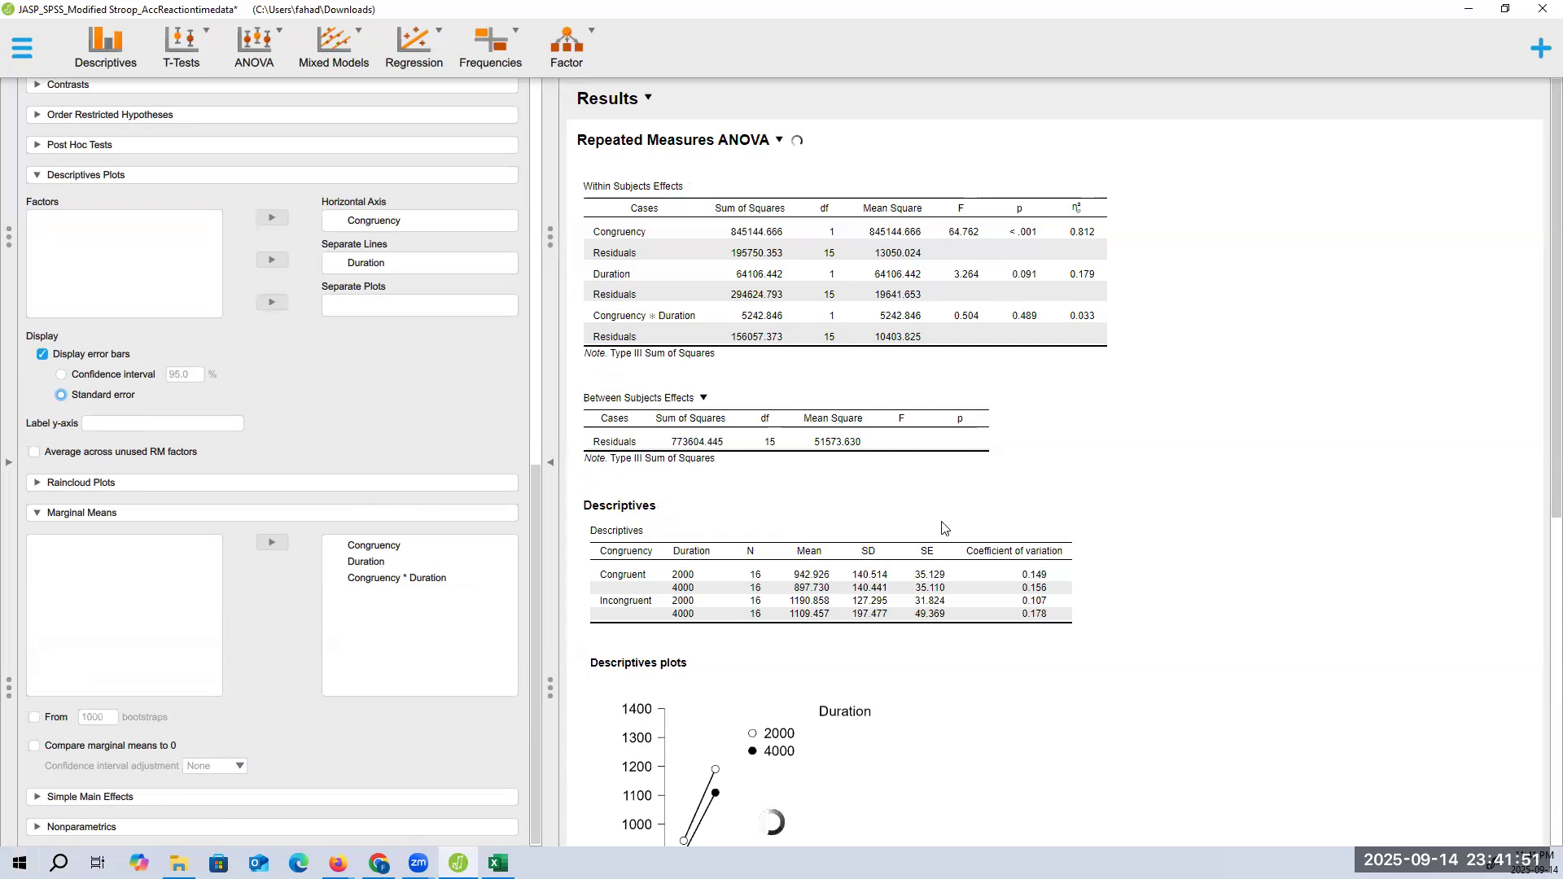
Step: Examine the descriptives table, the Congruency by Duration plot and the marginal means tables in the results
scroll(1104, 495, "down", 5)
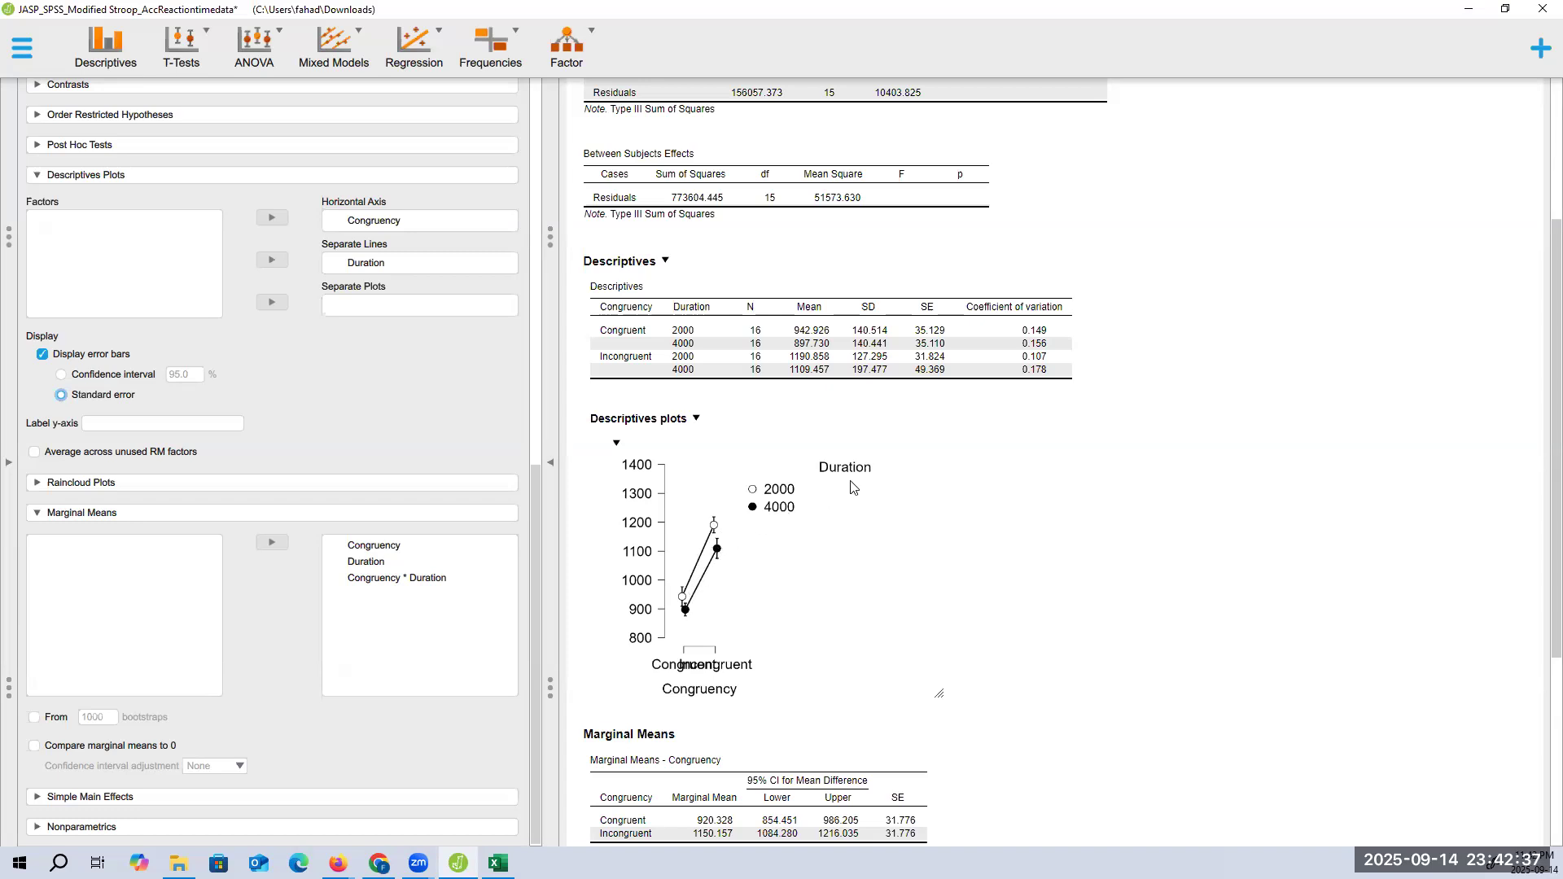
scroll(935, 471, "down", 4)
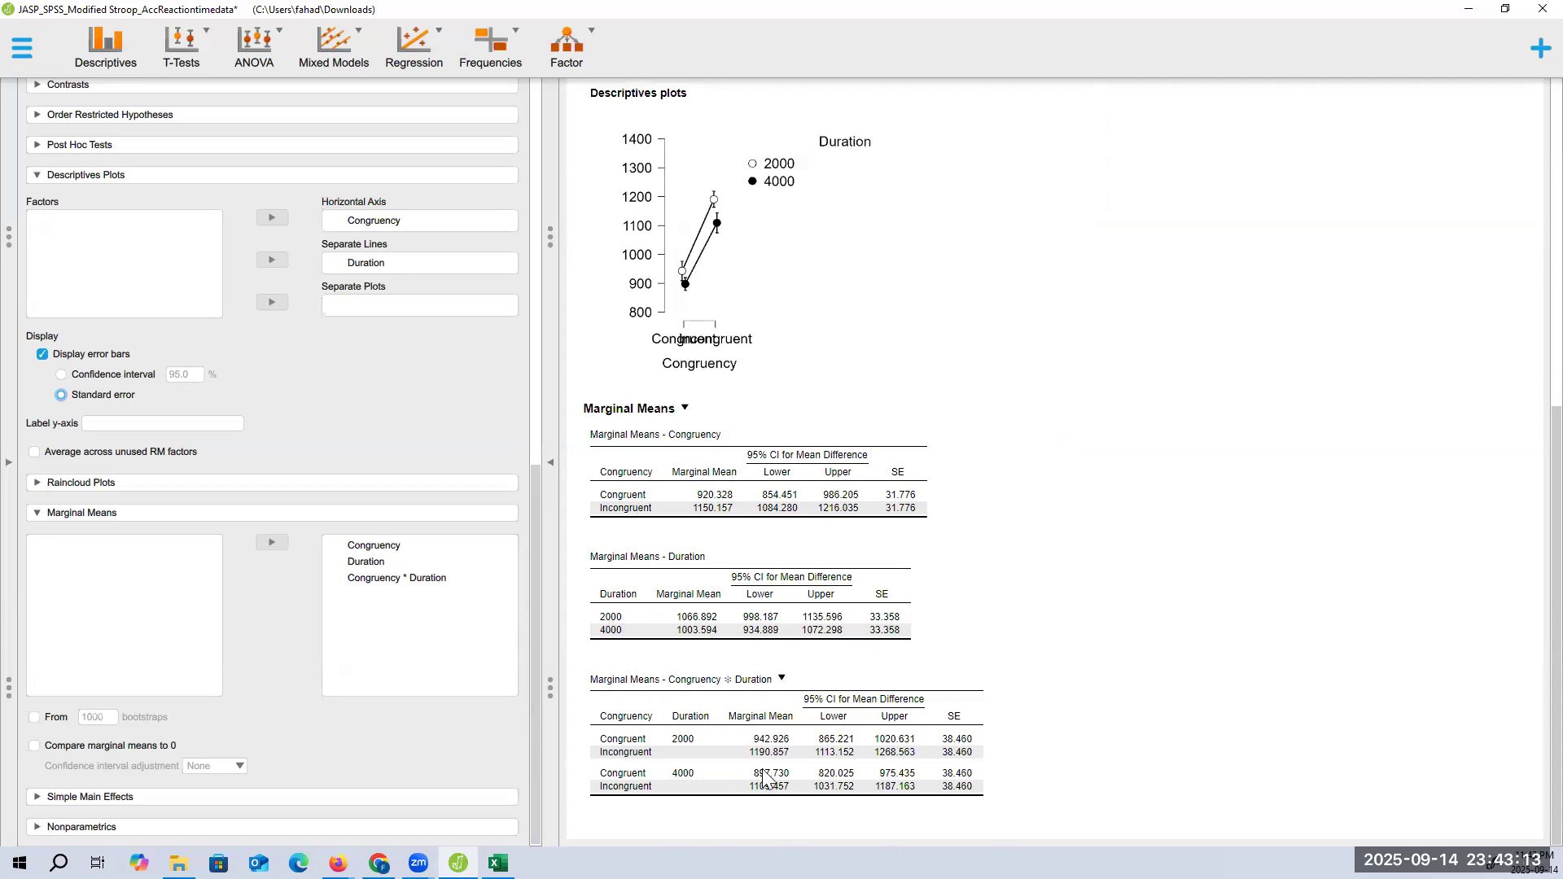
scroll(823, 692, "up", 7)
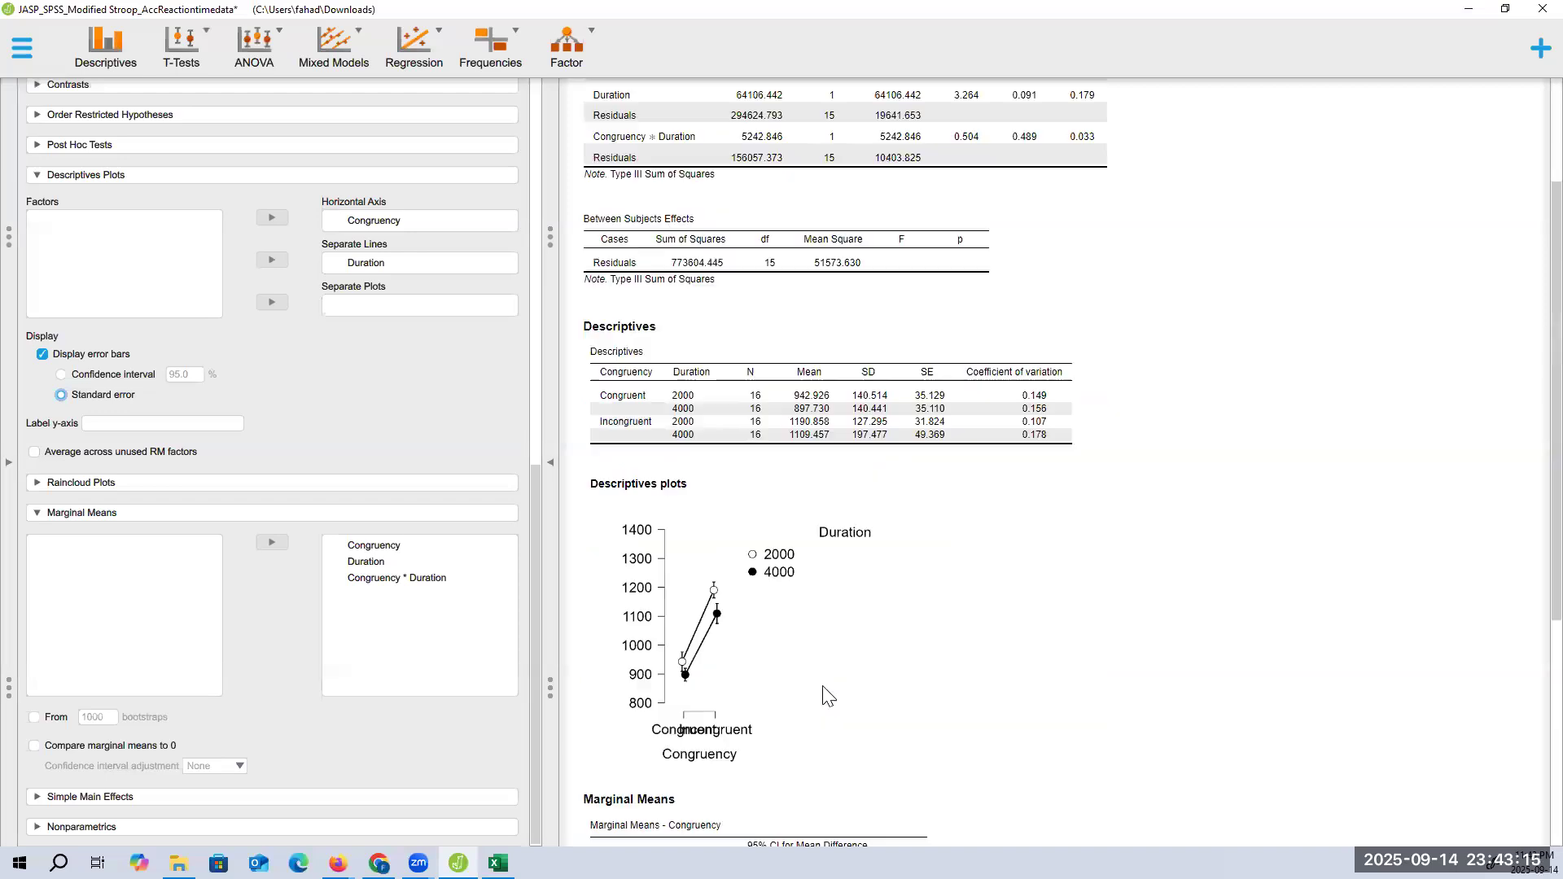